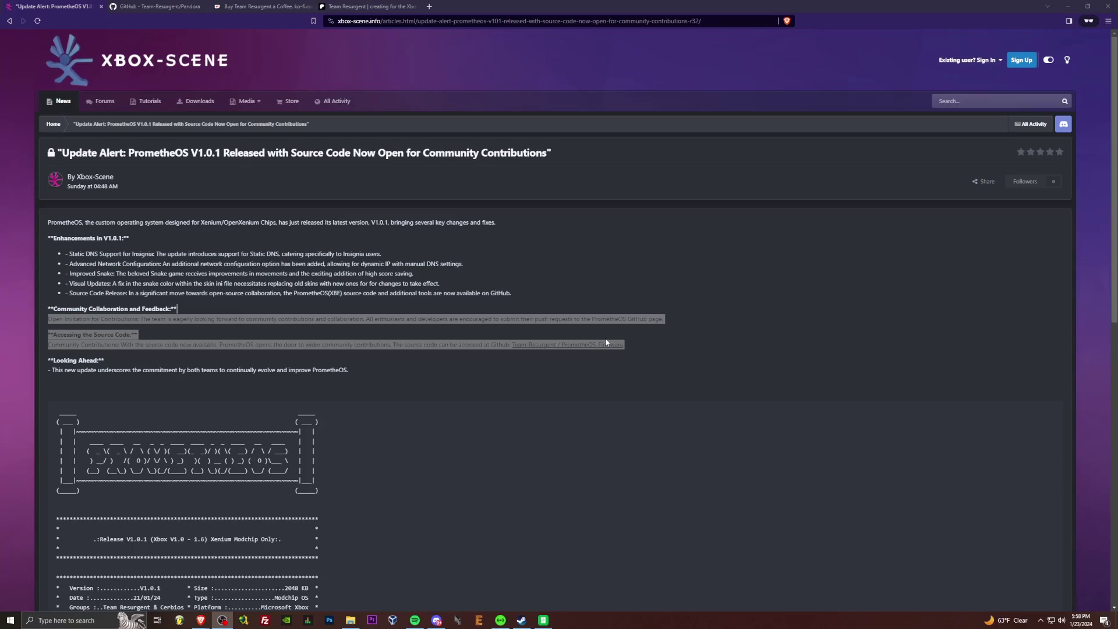
# Step: Download Pandora-win-x64.zip from the Team-Resurgent/Pandora V1.0.7 GitHub release page
pyautogui.scroll(-5, 601, 204)
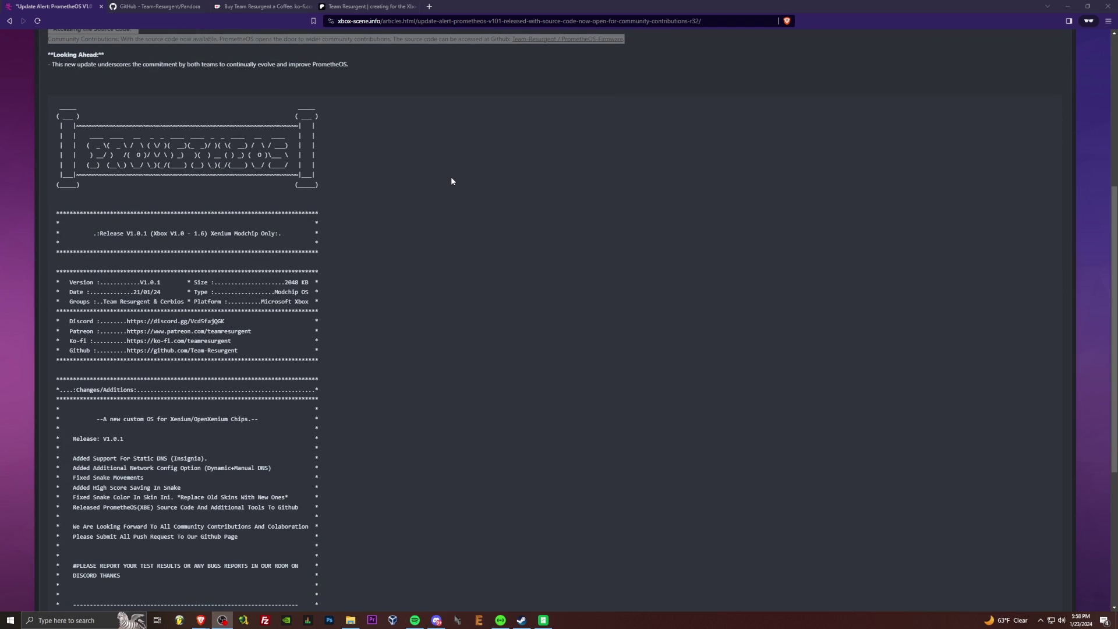
pyautogui.scroll(-4, 435, 175)
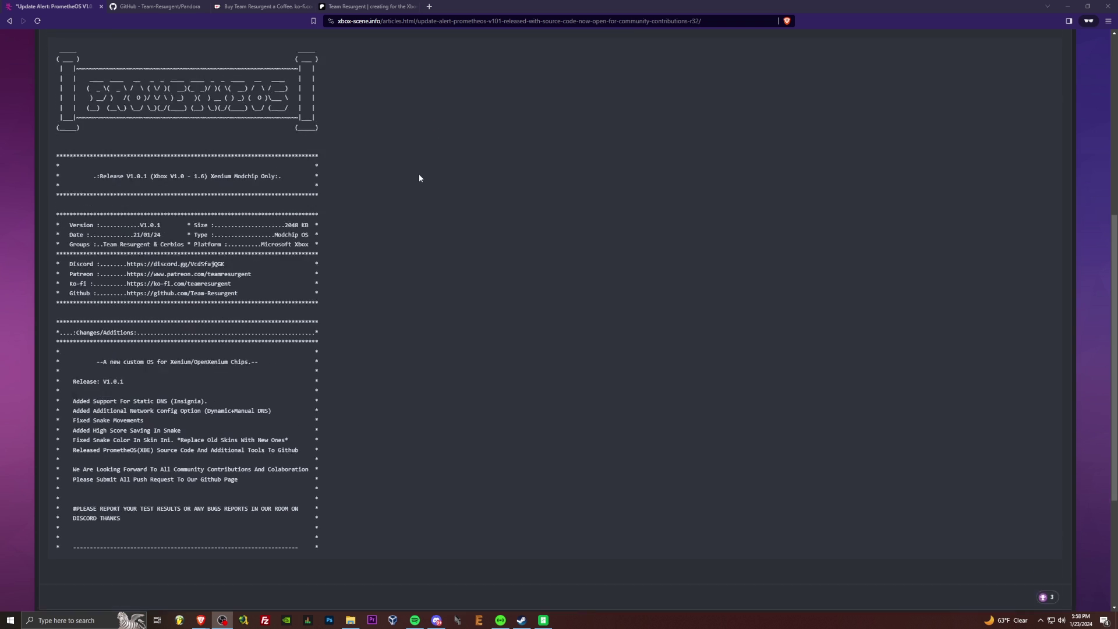
pyautogui.scroll(6, 425, 174)
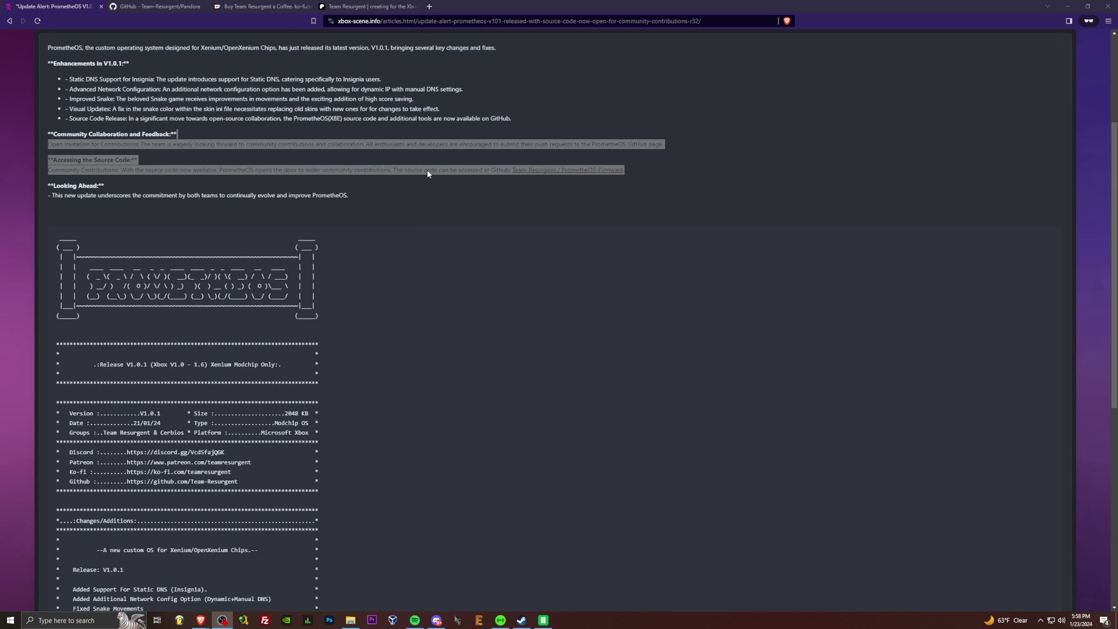
pyautogui.scroll(-4, 428, 171)
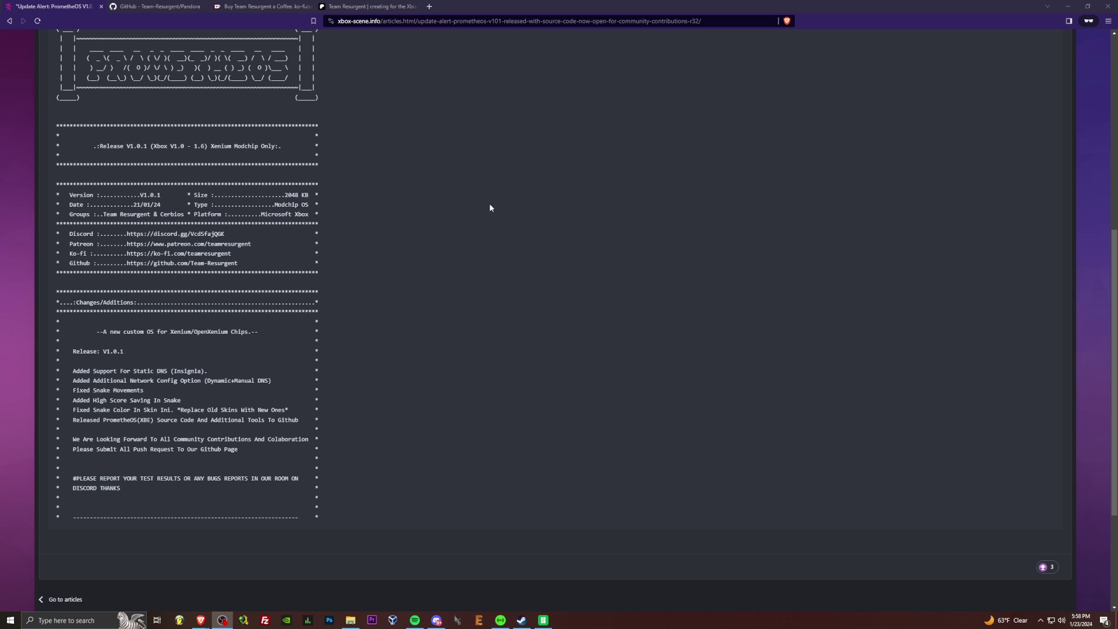
pyautogui.scroll(2, 495, 187)
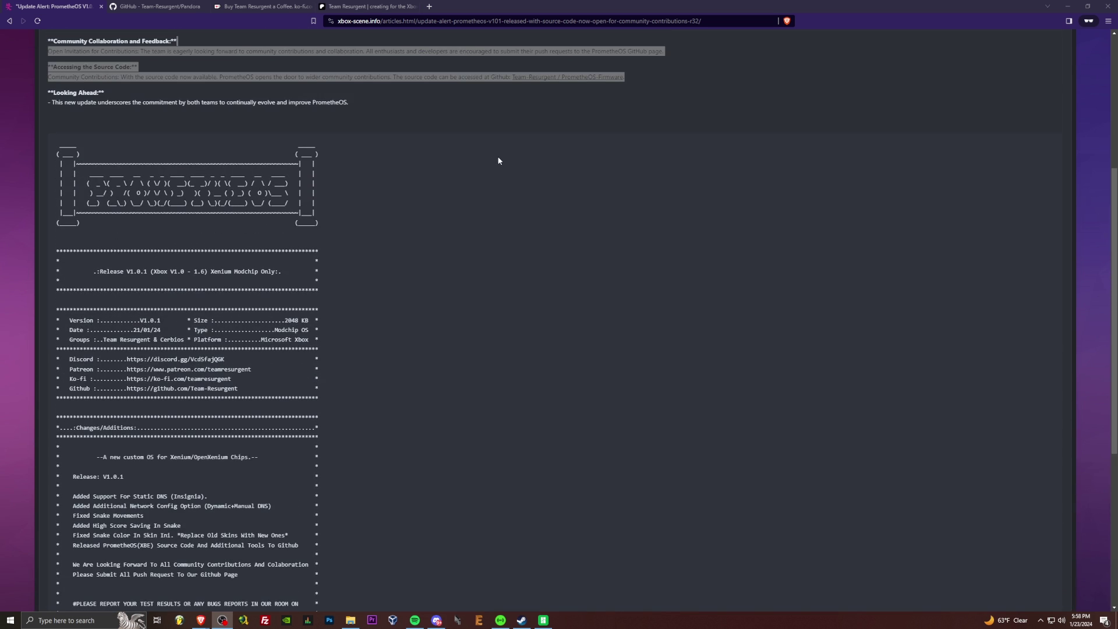
pyautogui.scroll(-2, 499, 160)
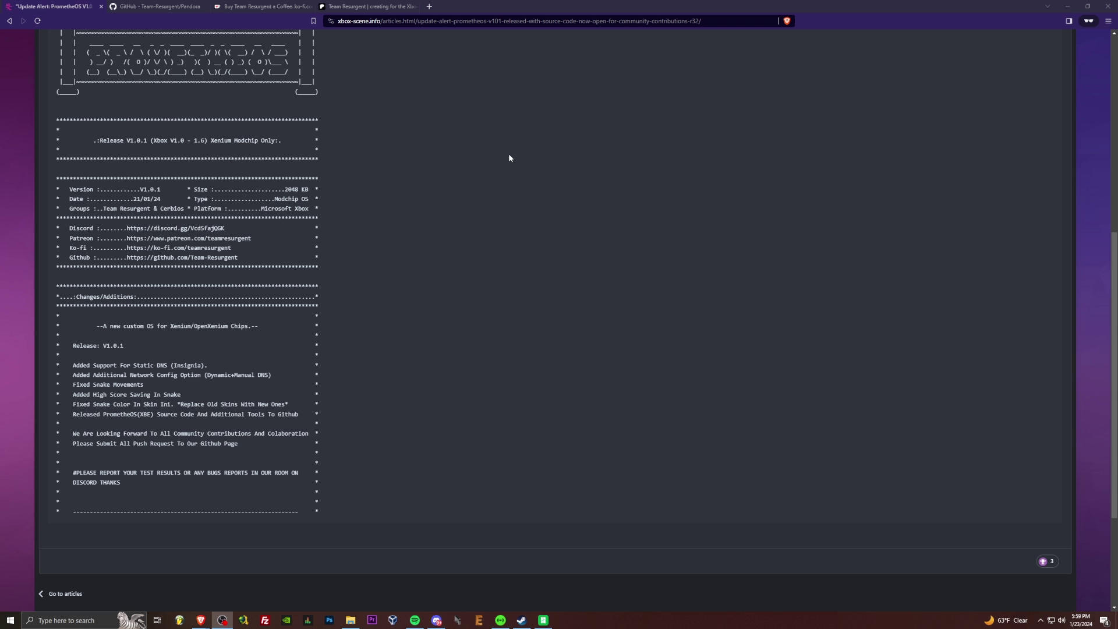
pyautogui.scroll(-1, 495, 164)
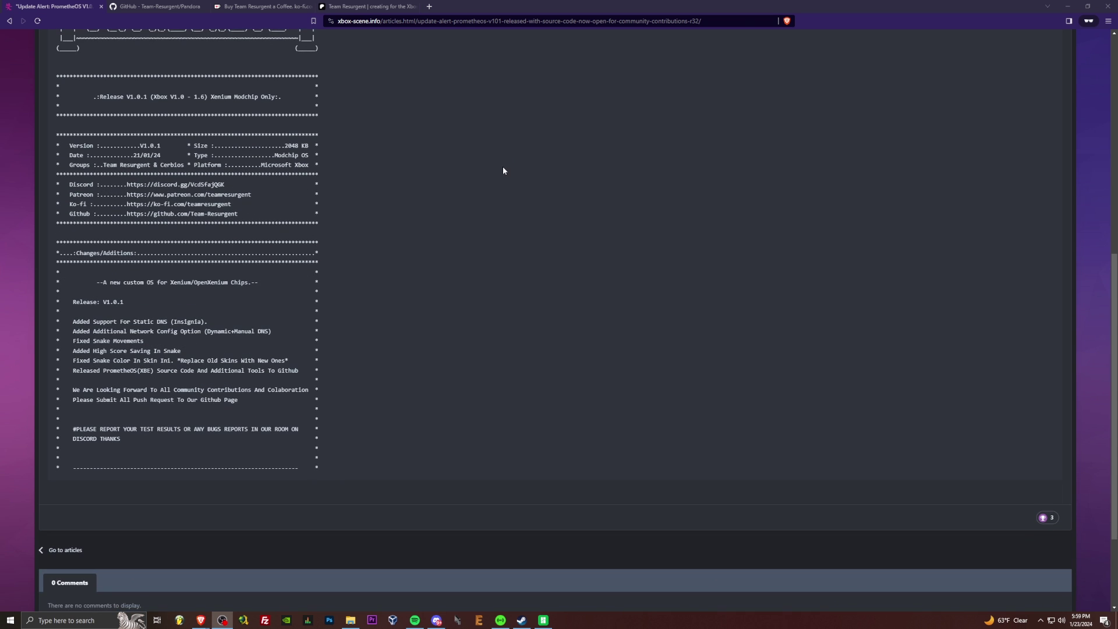
pyautogui.scroll(5, 504, 182)
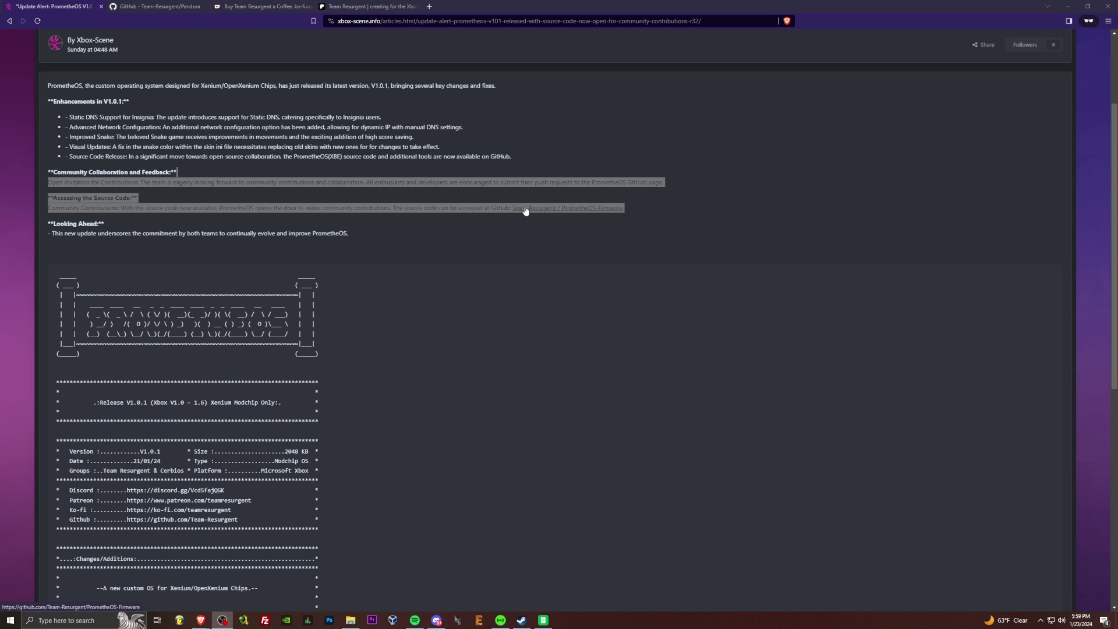
pyautogui.scroll(-5, 536, 204)
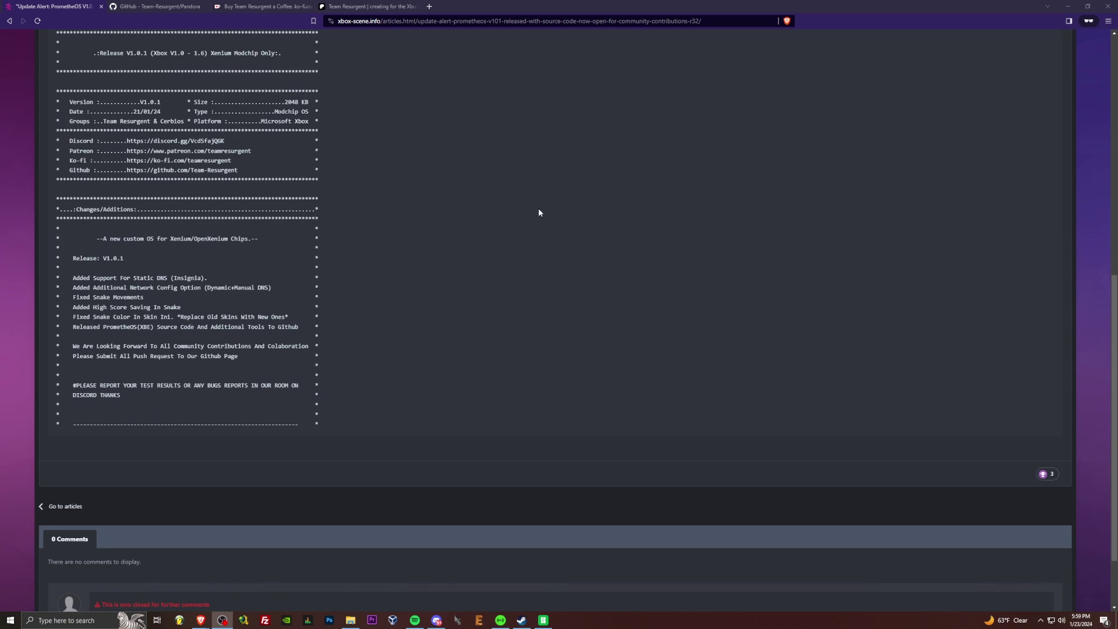
pyautogui.scroll(1, 538, 207)
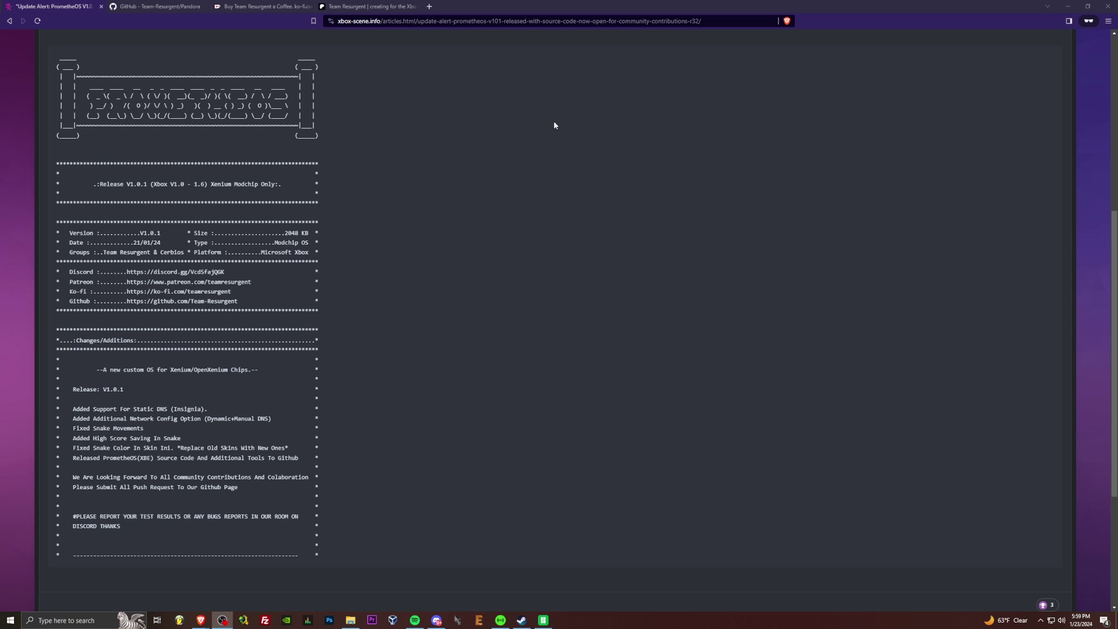
pyautogui.scroll(5, 554, 125)
pyautogui.scroll(-4, 543, 132)
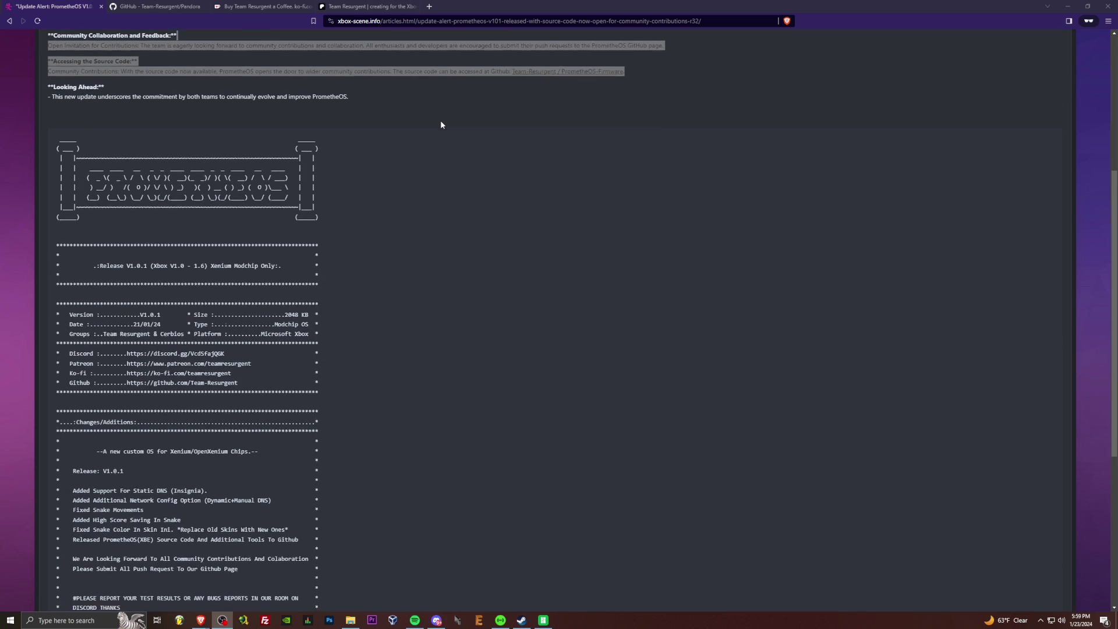
pyautogui.scroll(-5, 440, 120)
pyautogui.scroll(5, 450, 138)
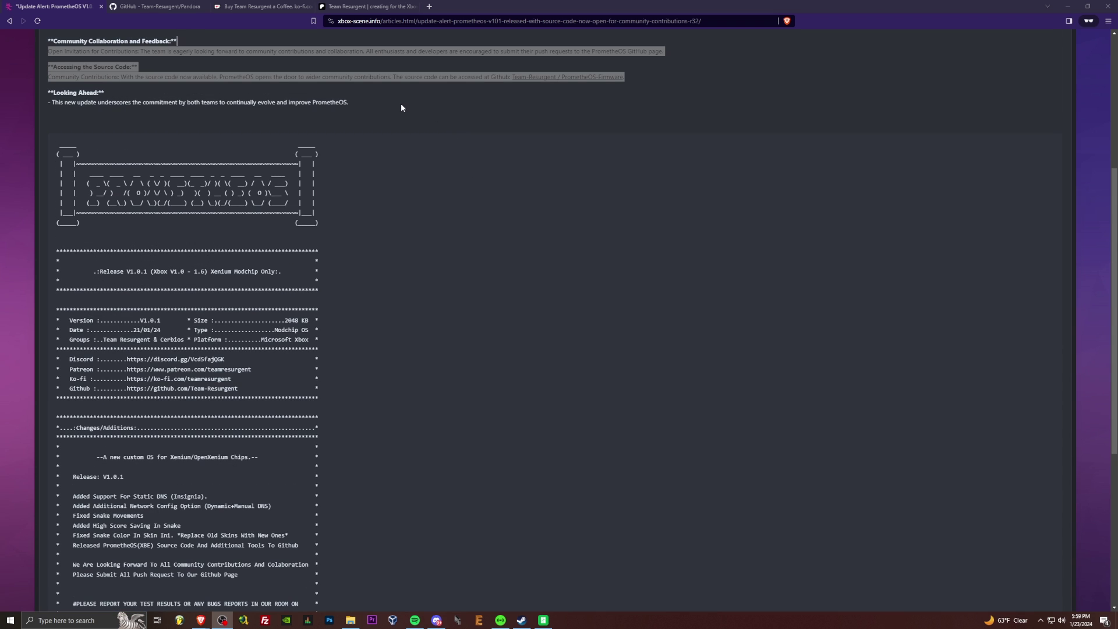
pyautogui.scroll(4, 408, 105)
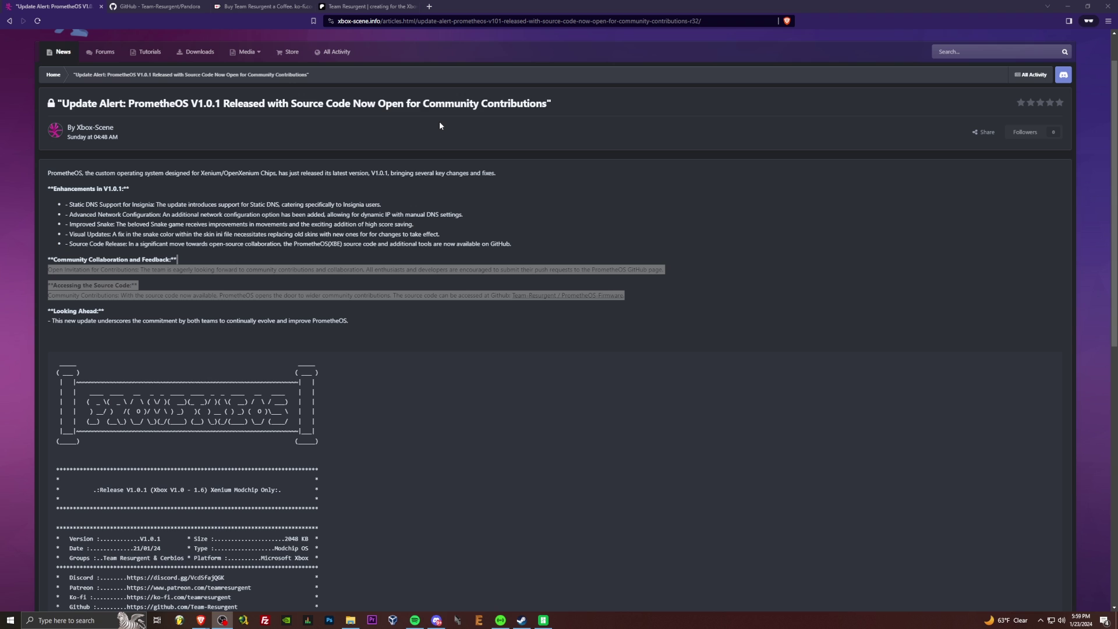
pyautogui.scroll(-7, 439, 125)
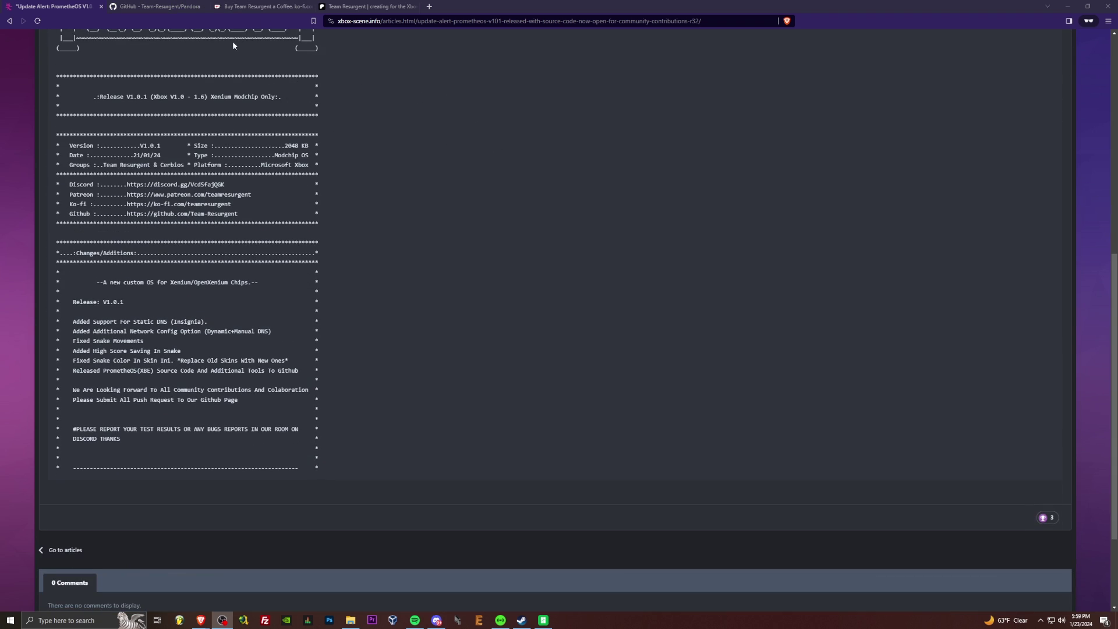
pyautogui.hotkey('ctrl', 'Tab')
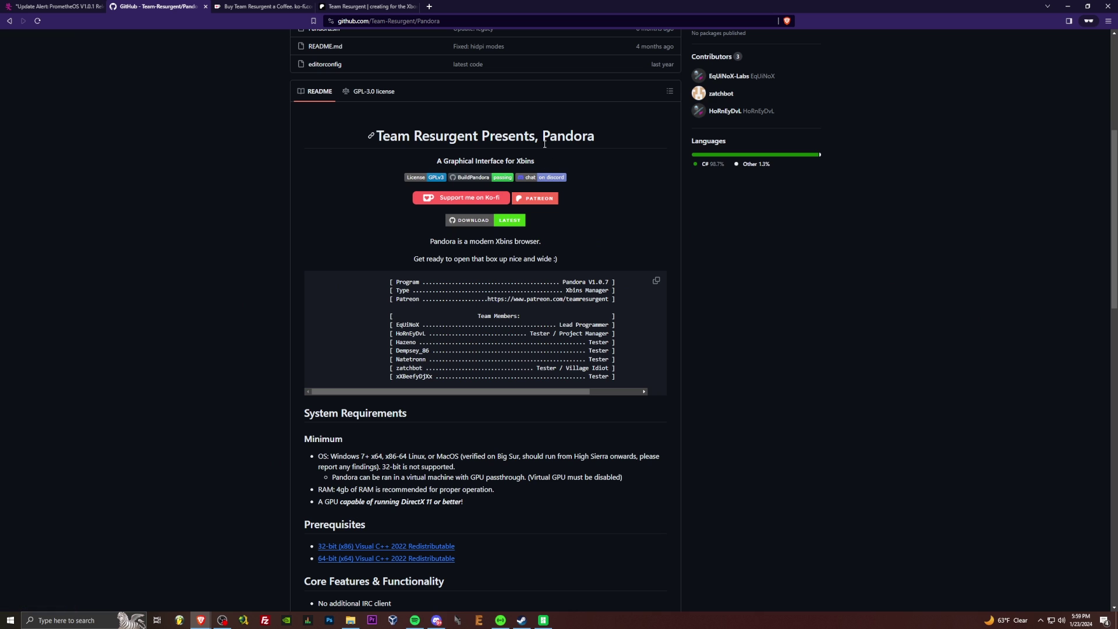
pyautogui.scroll(2, 627, 164)
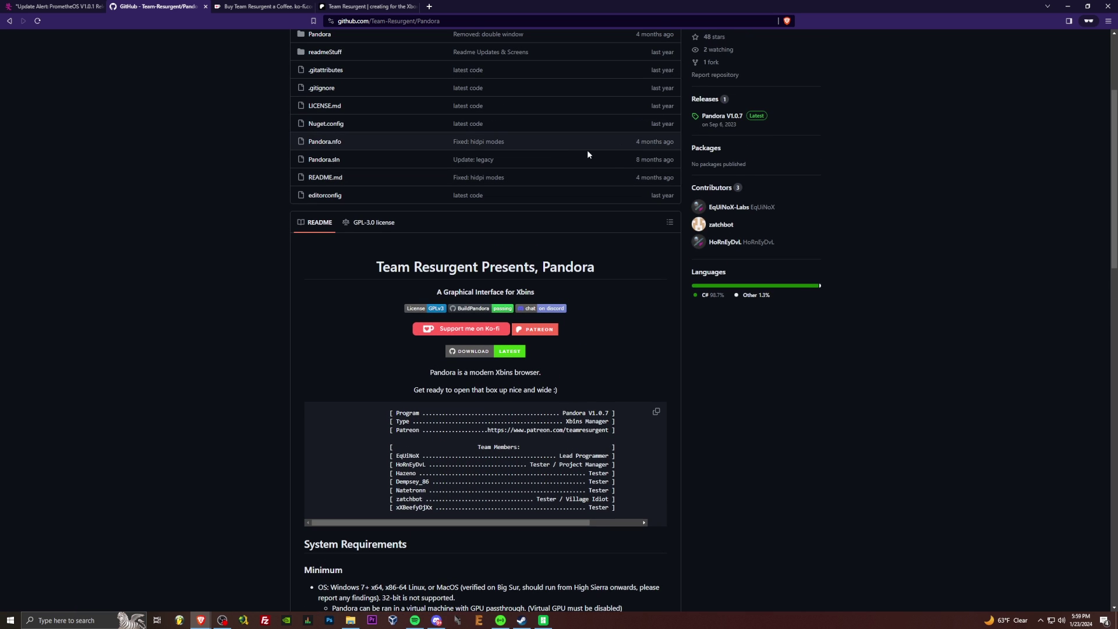
pyautogui.scroll(3, 657, 141)
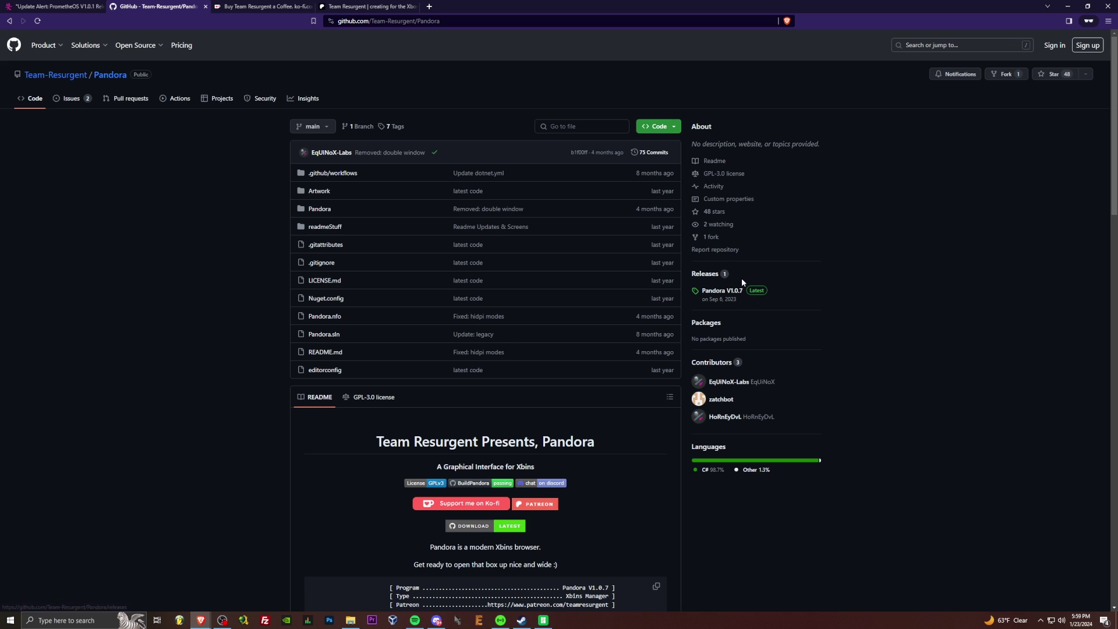
pyautogui.click(733, 295)
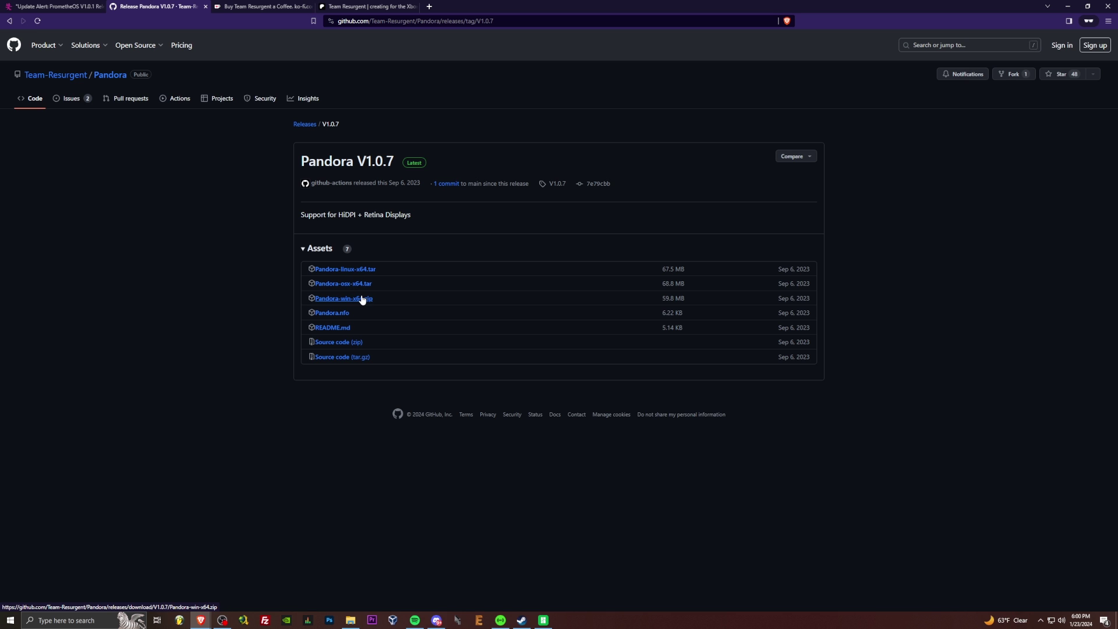
pyautogui.click(361, 299)
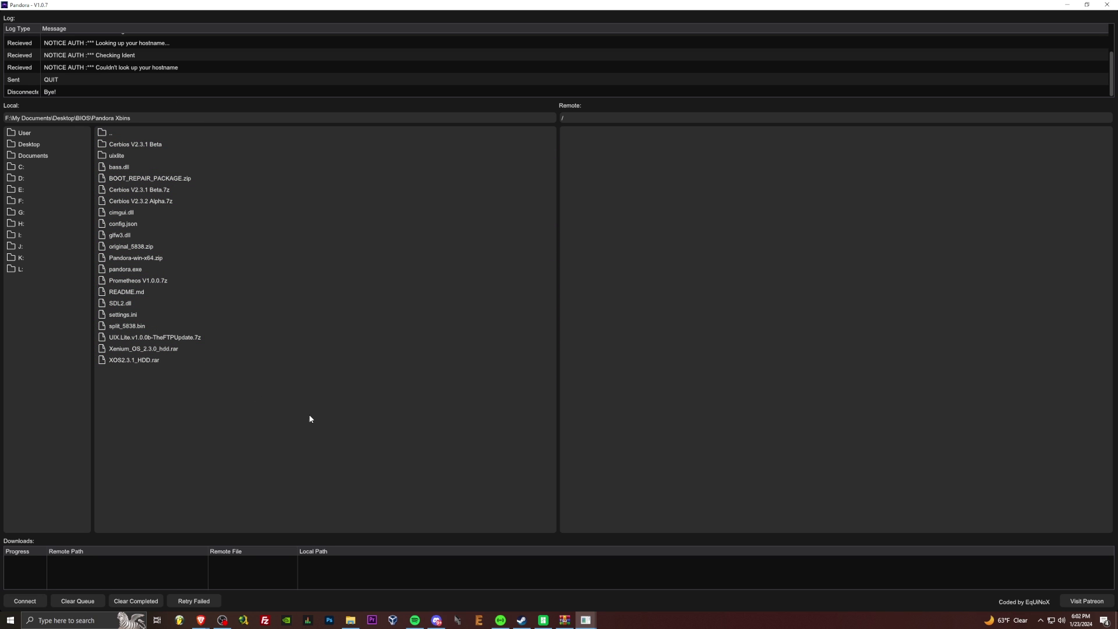
# Step: Connect Pandora to xbins and check the remote root folders, 3DS through XBOX ONE
pyautogui.click(37, 604)
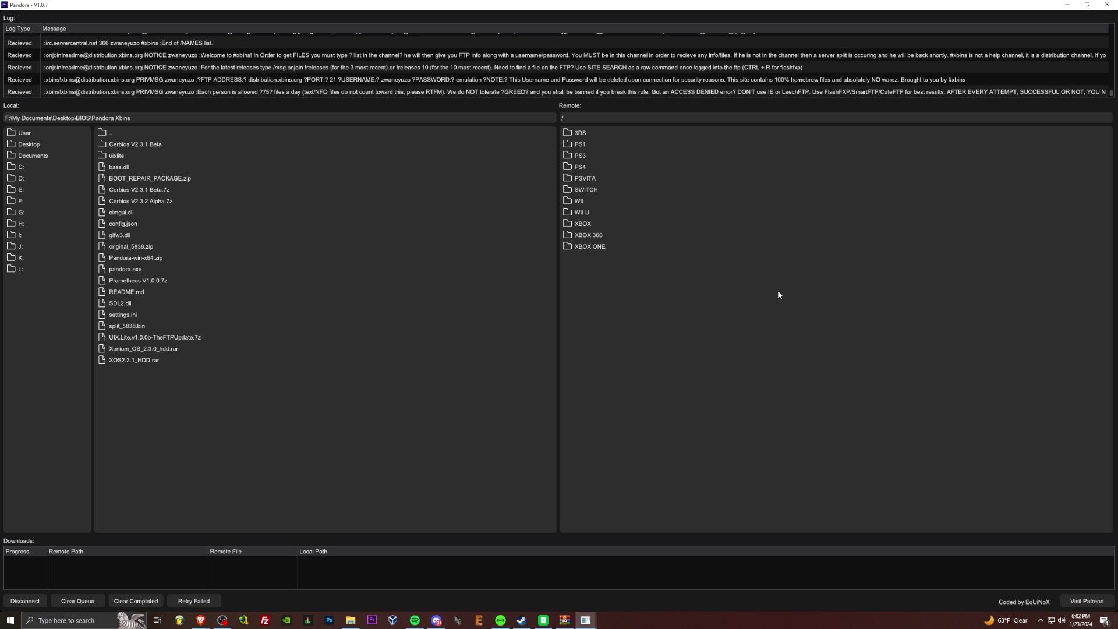
pyautogui.scroll(3, 274, 95)
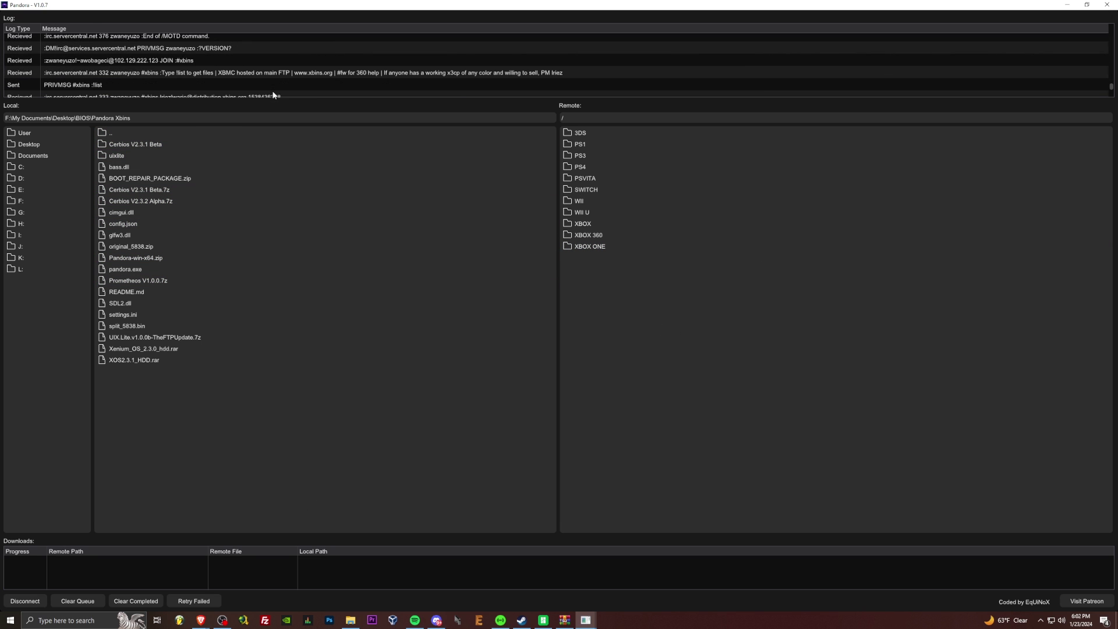
pyautogui.scroll(-3, 340, 62)
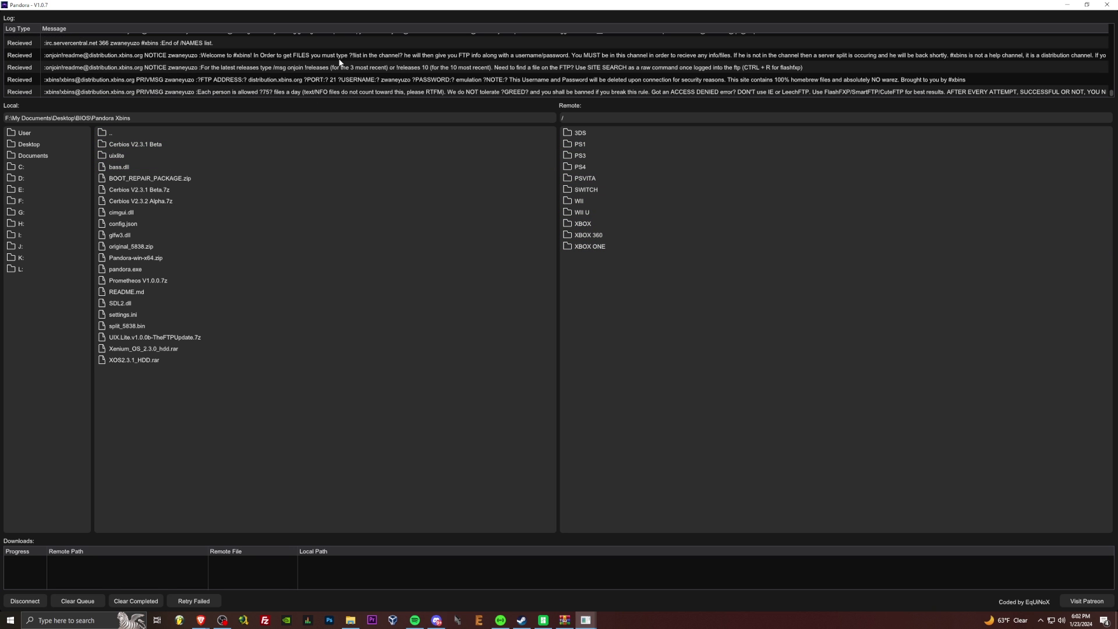
# Step: Browse to XBOX > Console Based Applications > bios > PrometheOS and download Prometheos V1.0.1.7z
pyautogui.doubleClick(592, 226)
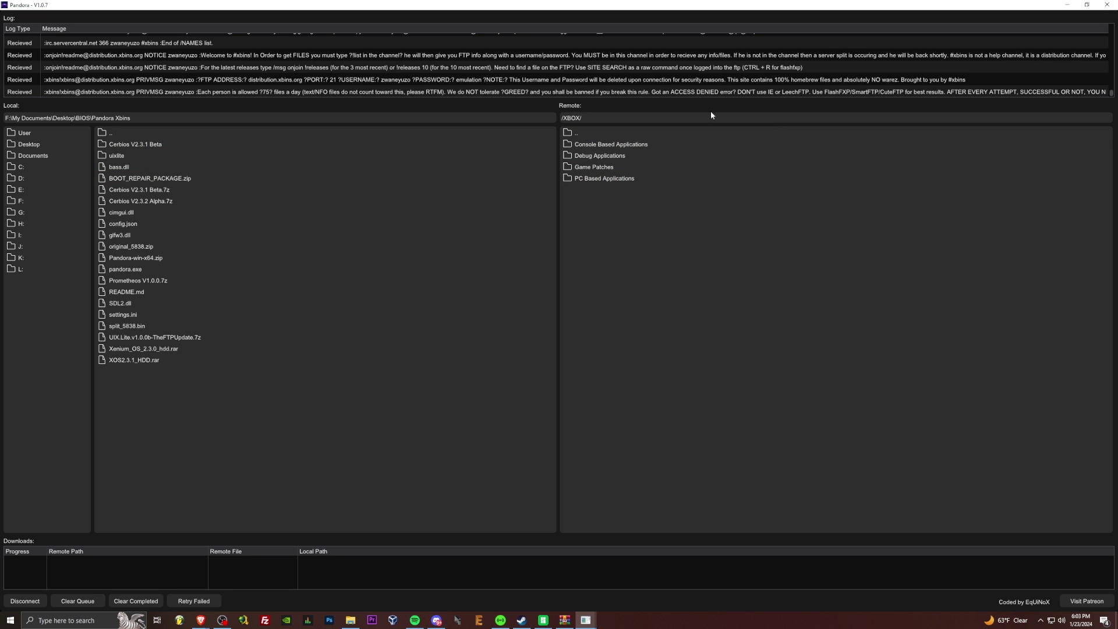
pyautogui.doubleClick(611, 144)
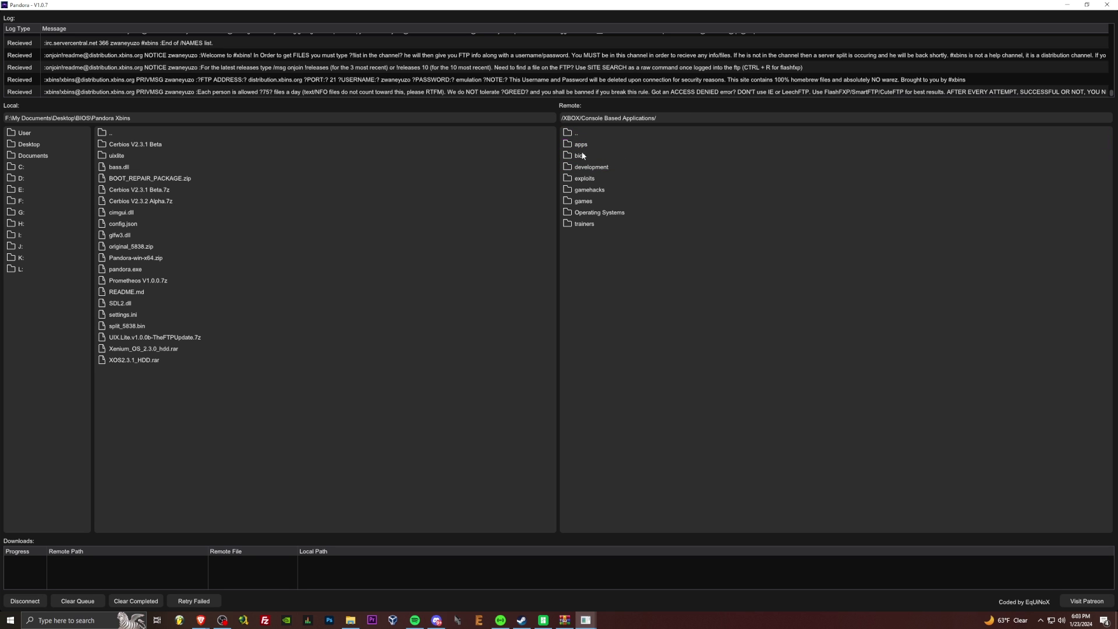
pyautogui.doubleClick(597, 154)
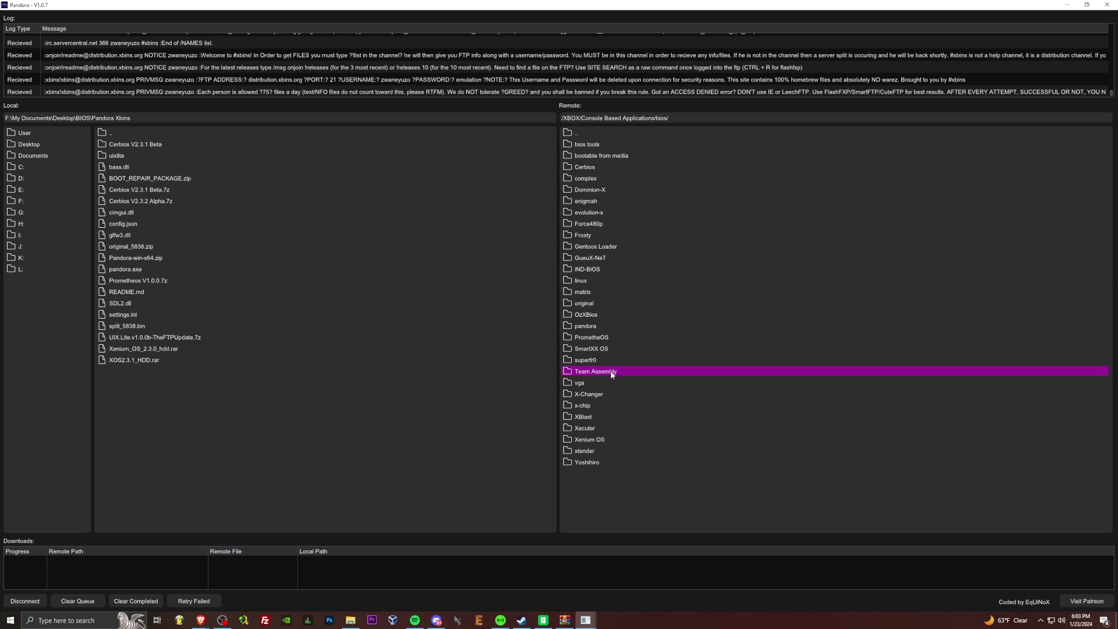
pyautogui.doubleClick(605, 437)
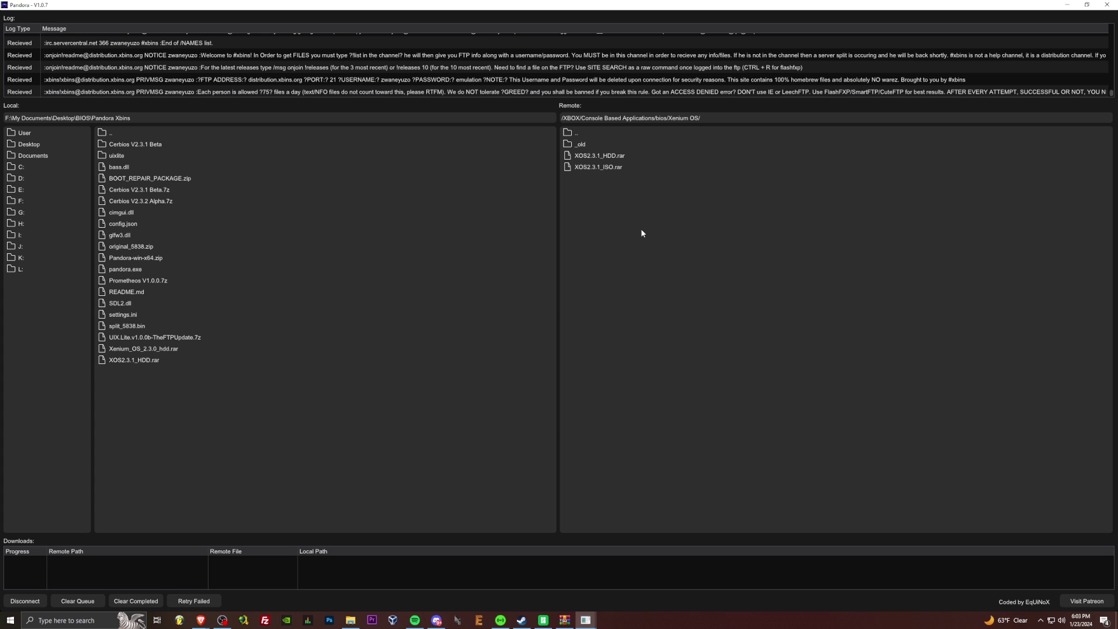
pyautogui.doubleClick(575, 133)
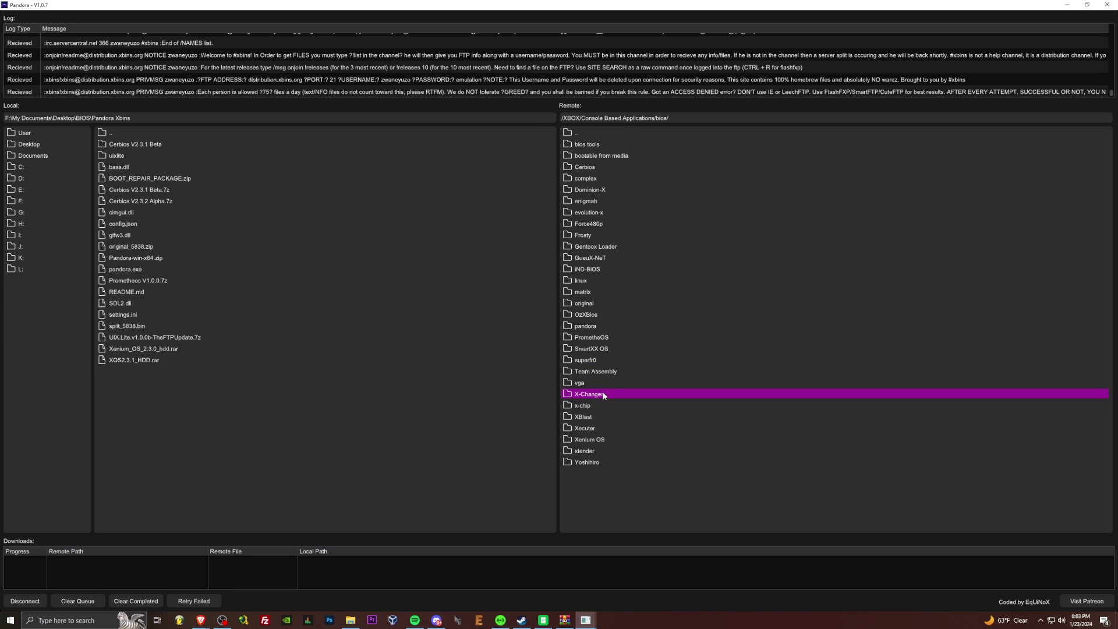
pyautogui.doubleClick(605, 336)
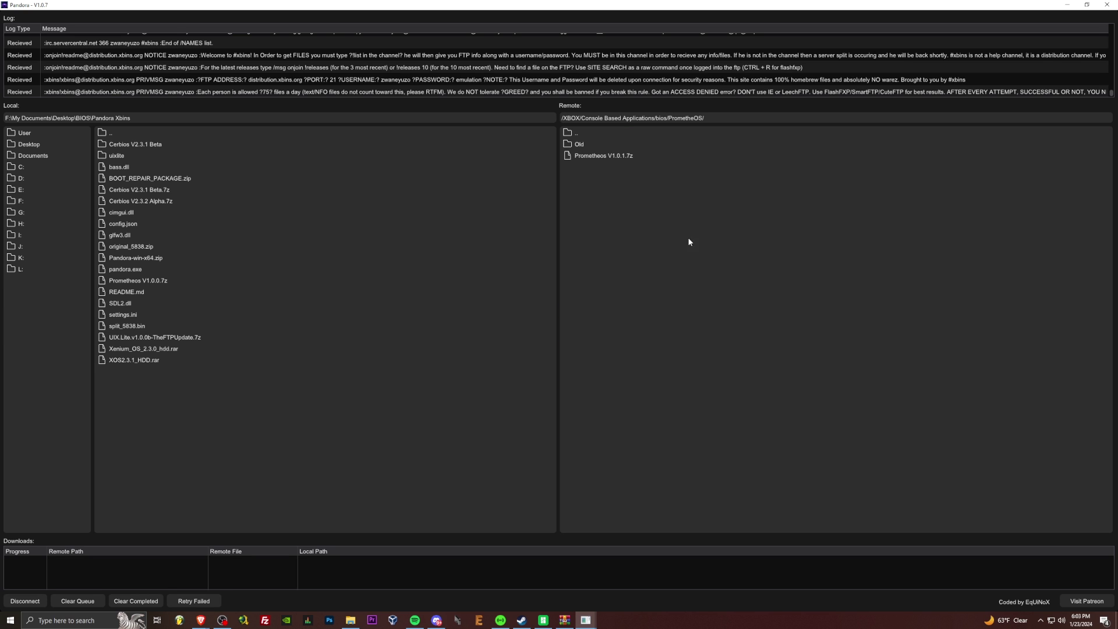
pyautogui.rightClick(596, 157)
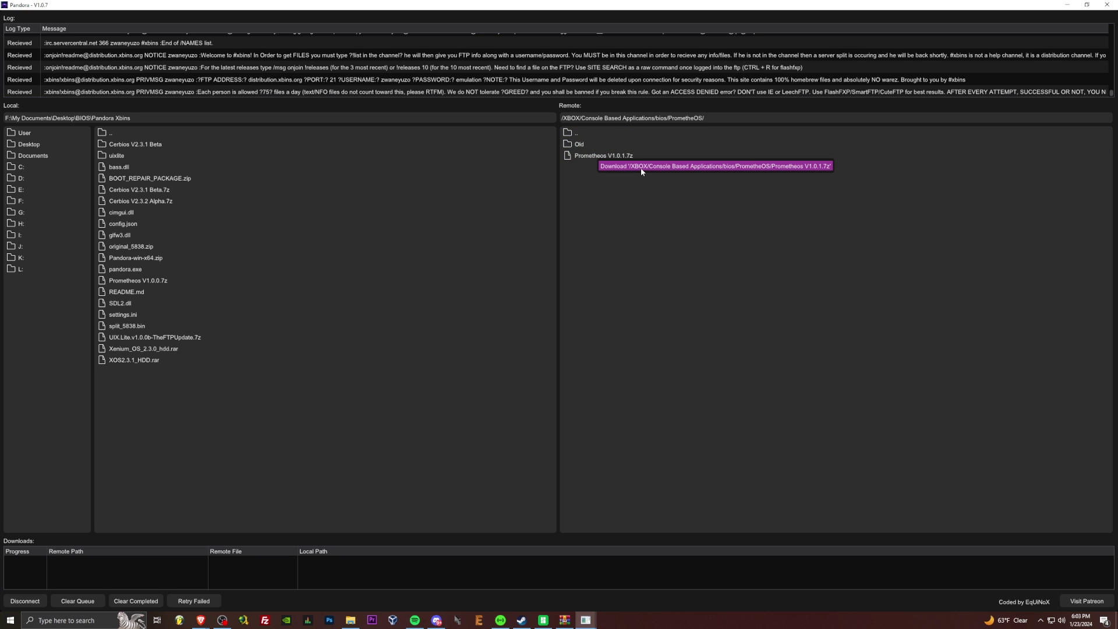
pyautogui.click(640, 167)
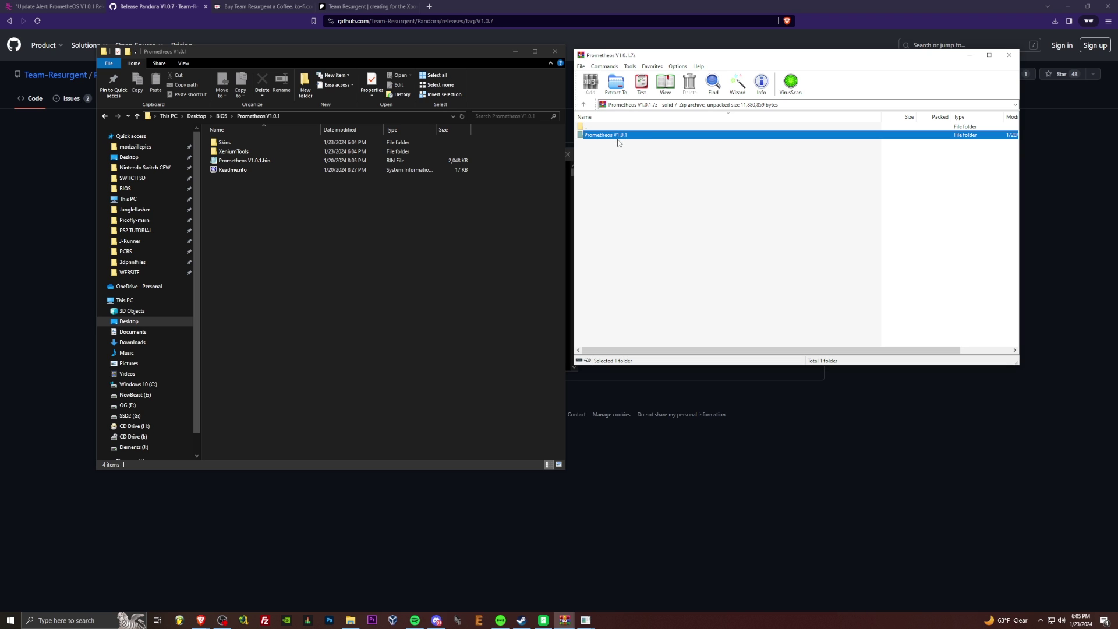
# Step: Extract the Prometheos V1.0.1 folder from the archive and inspect its XeniumTools and Skins subfolders
pyautogui.moveTo(618, 142); pyautogui.dragTo(693, 149)
pyautogui.doubleClick(239, 152)
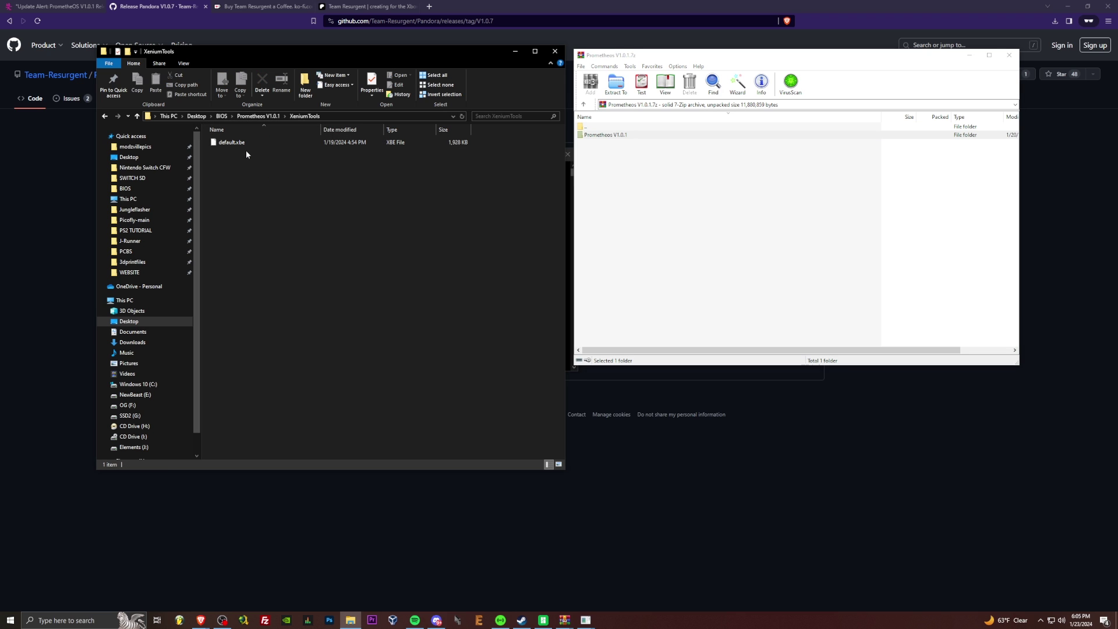
pyautogui.click(265, 116)
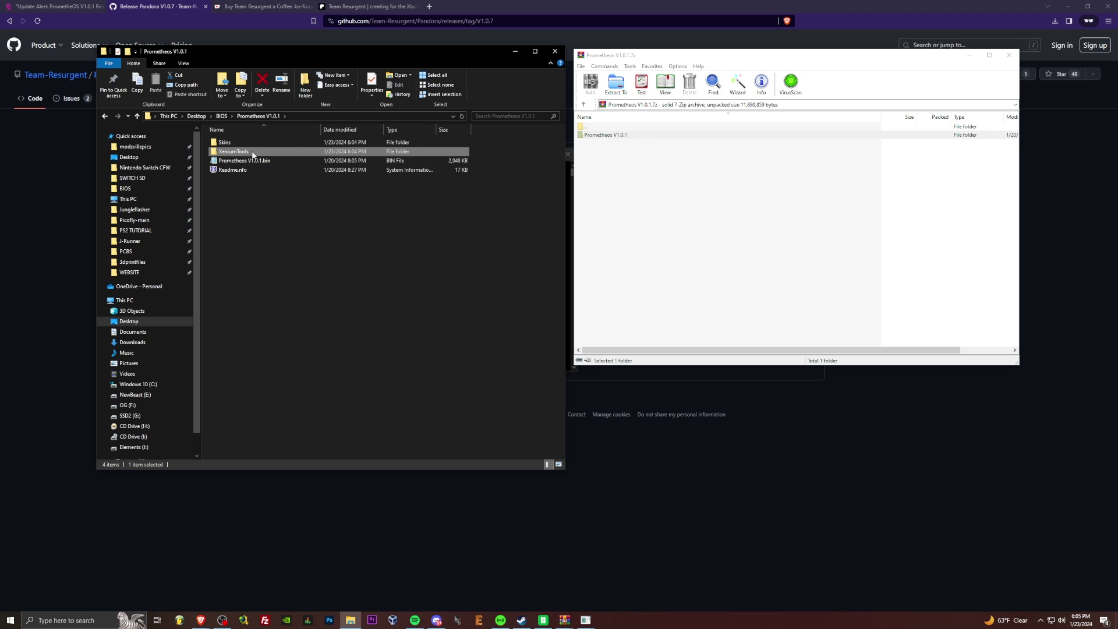
pyautogui.doubleClick(255, 153)
pyautogui.click(260, 117)
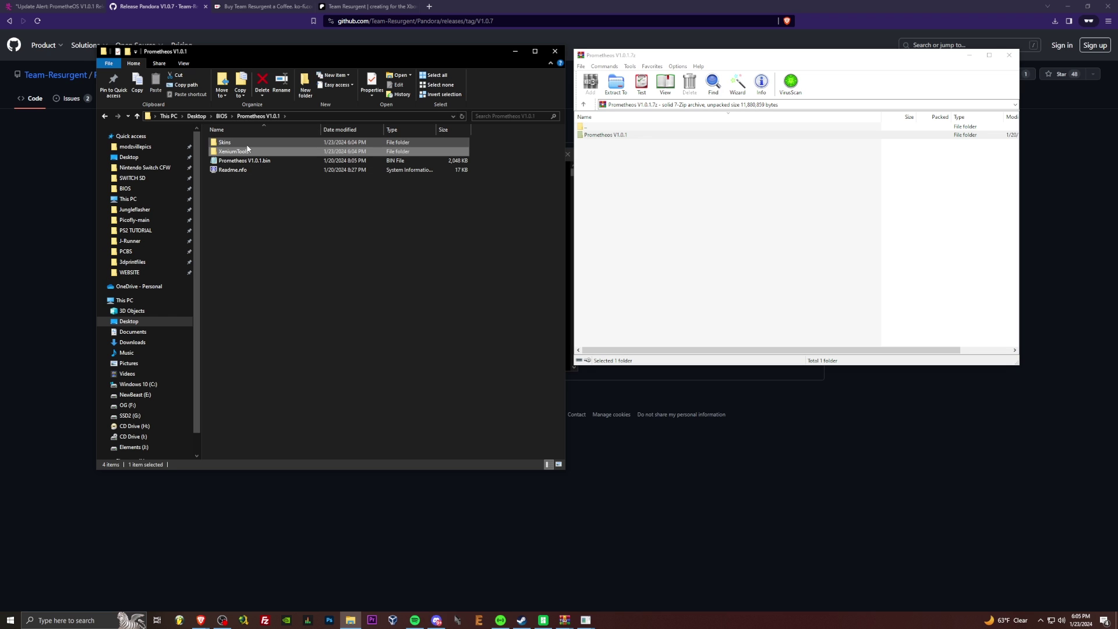
pyautogui.doubleClick(256, 143)
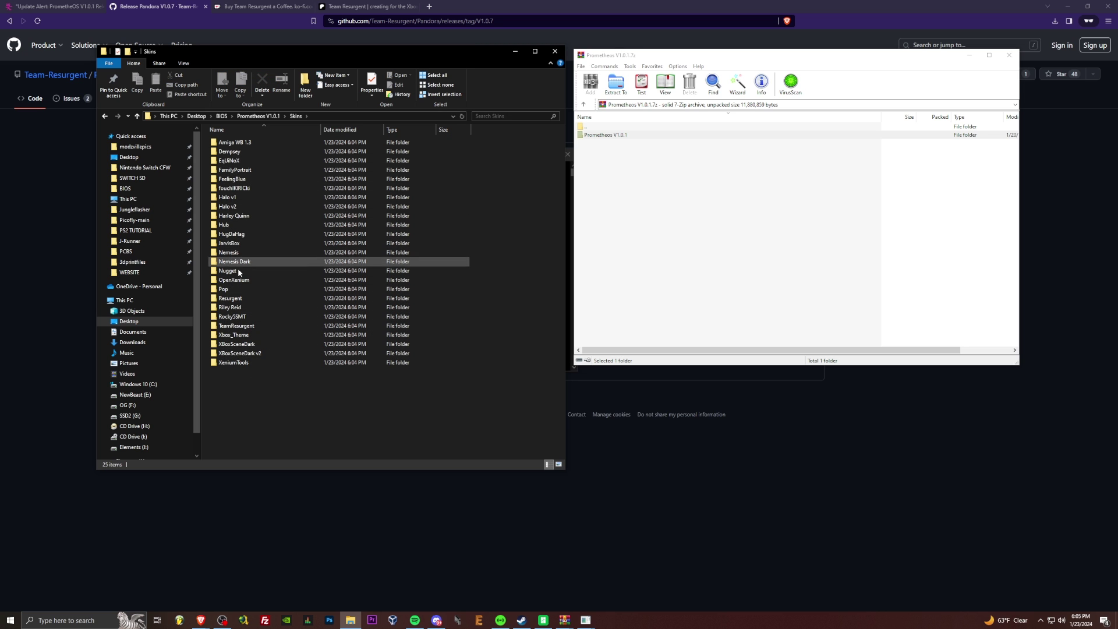
pyautogui.click(258, 116)
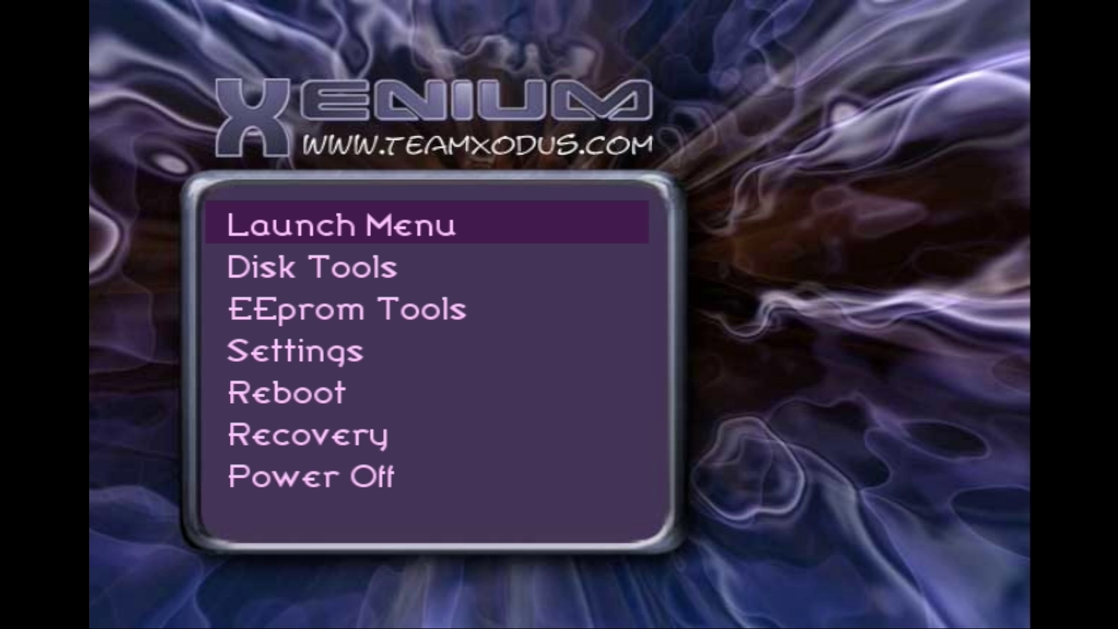
# Step: From Xenium OS's Launch Menu, select the Cerbios HD bank and confirm booting it
pyautogui.press('Down')
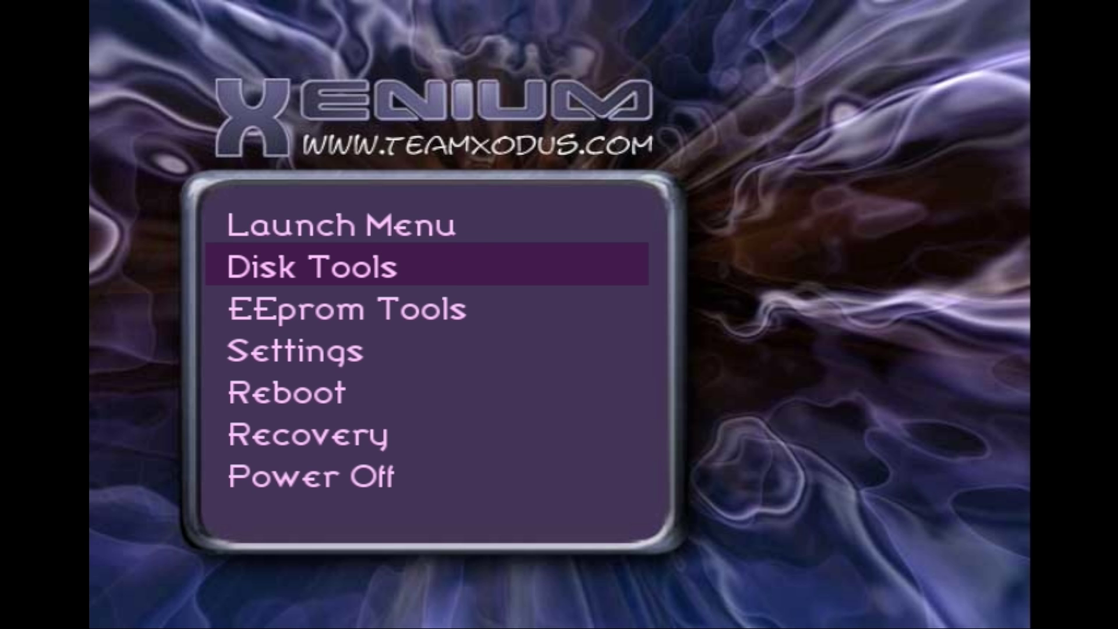
pyautogui.press('Up')
pyautogui.press('Down')
pyautogui.press('Up')
pyautogui.press('Return')
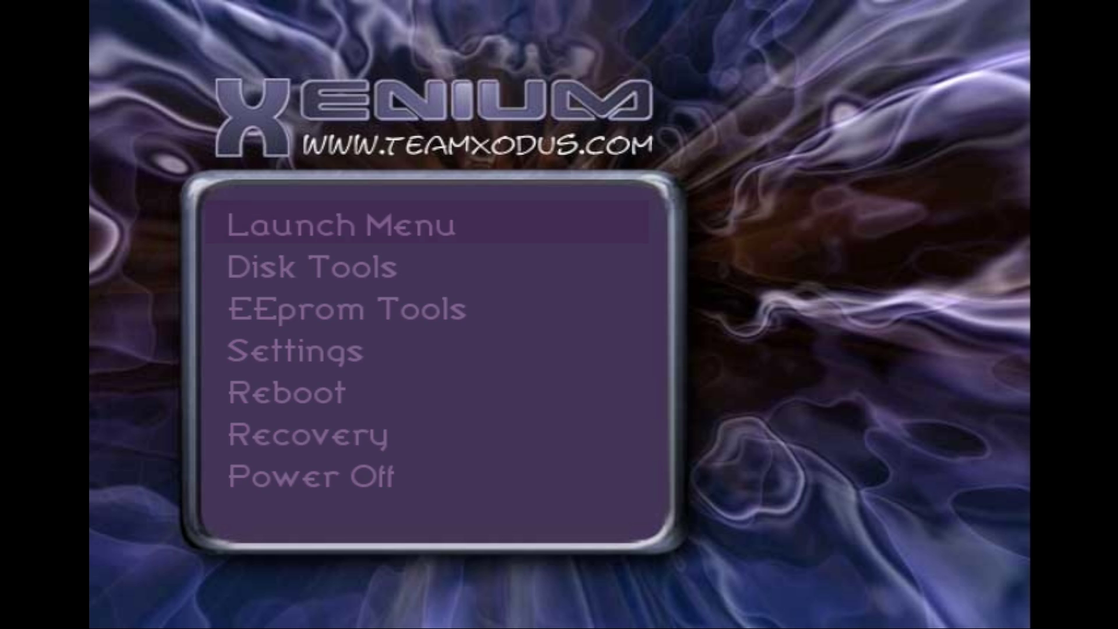
pyautogui.press('Down')
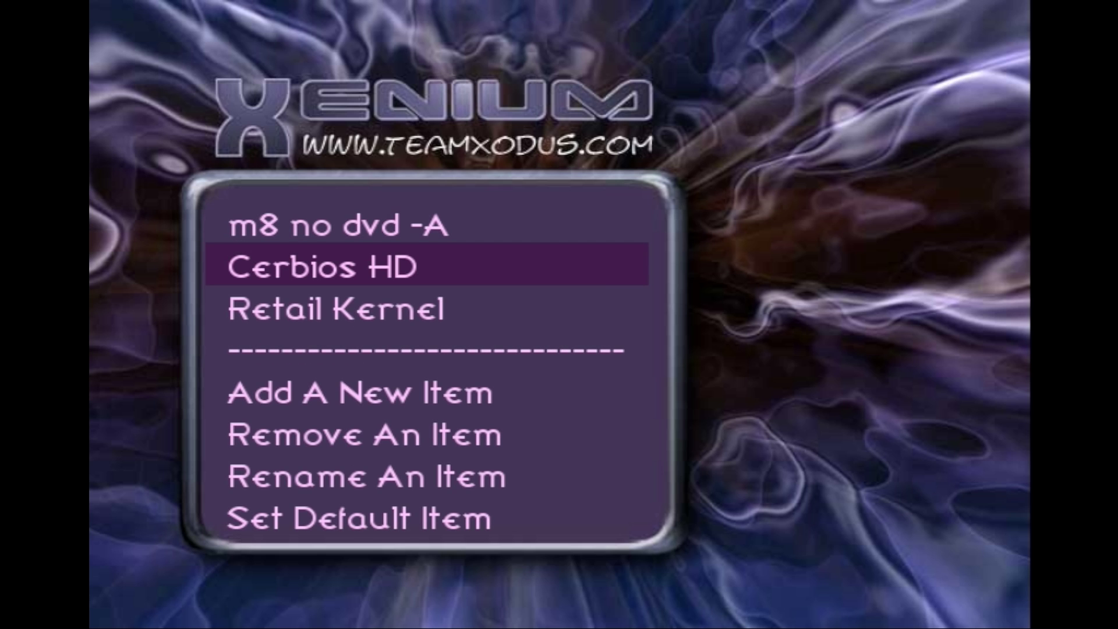
pyautogui.press('Down')
pyautogui.press('Up')
pyautogui.press('Up')
pyautogui.press('Down')
pyautogui.press('Return')
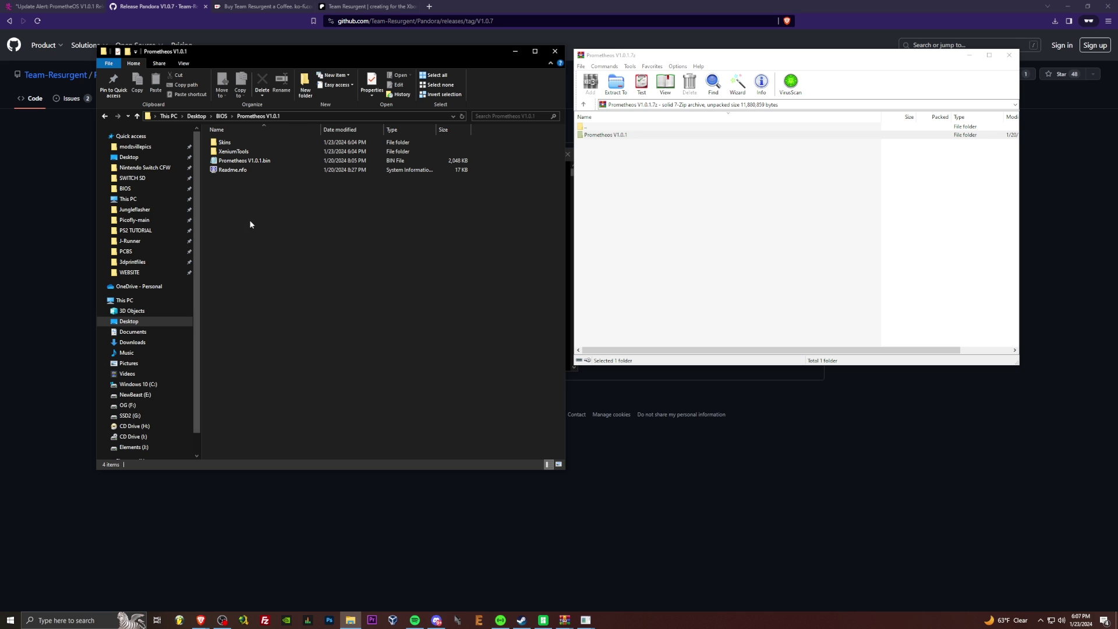
# Step: Make a new PrometheOS folder in Prometheos V1.0.1, move Skins into it, and open it
pyautogui.rightClick(271, 235)
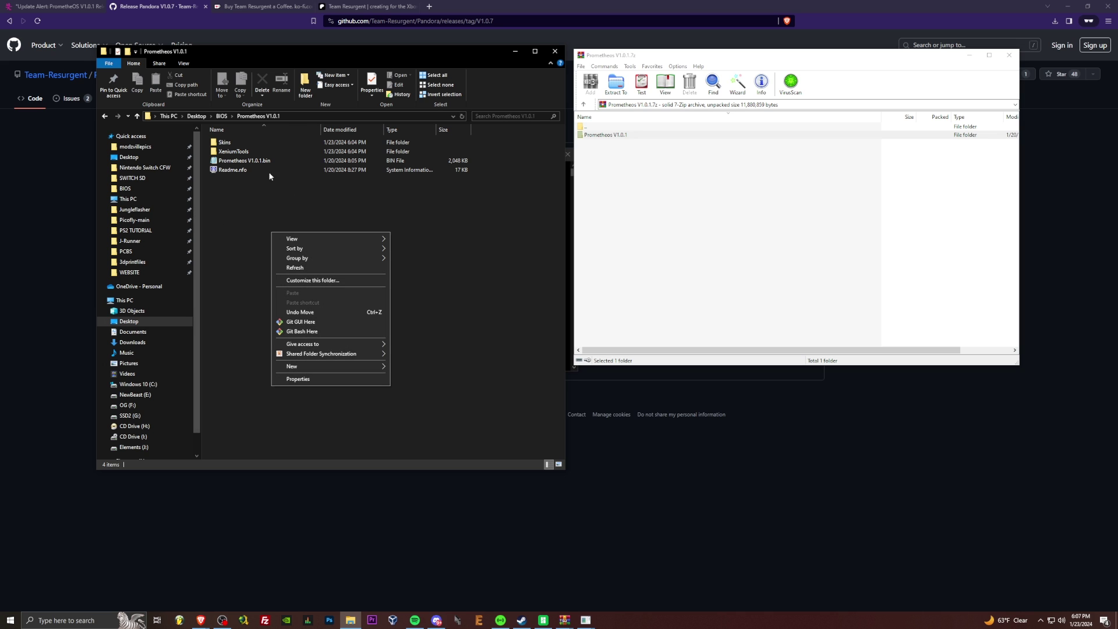
pyautogui.moveTo(338, 372)
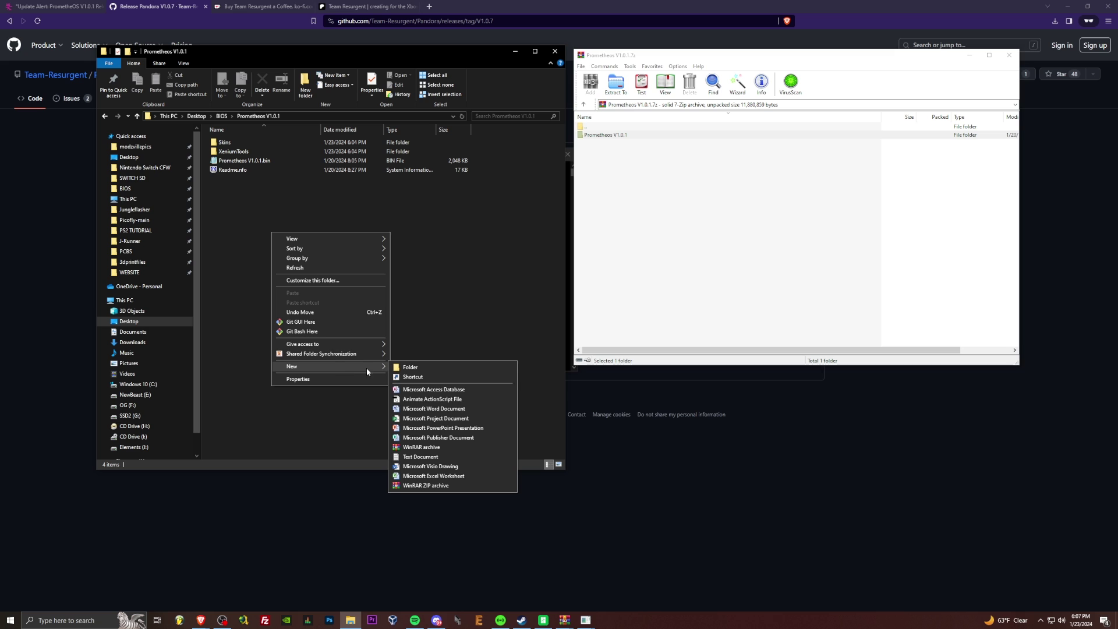
pyautogui.click(427, 368)
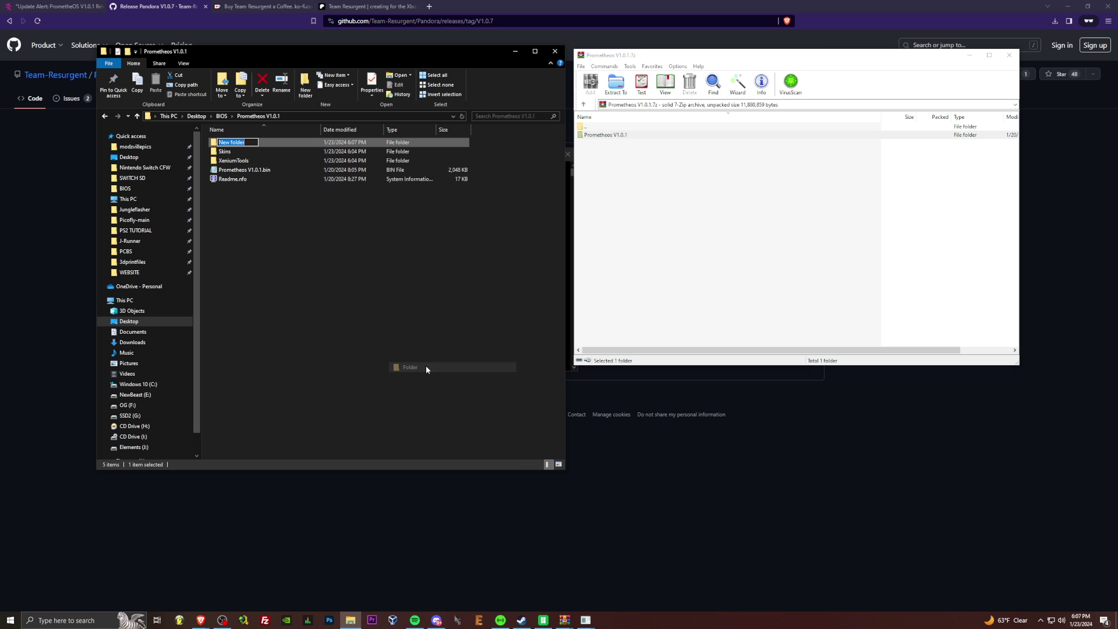
pyautogui.write('PrometheOS')
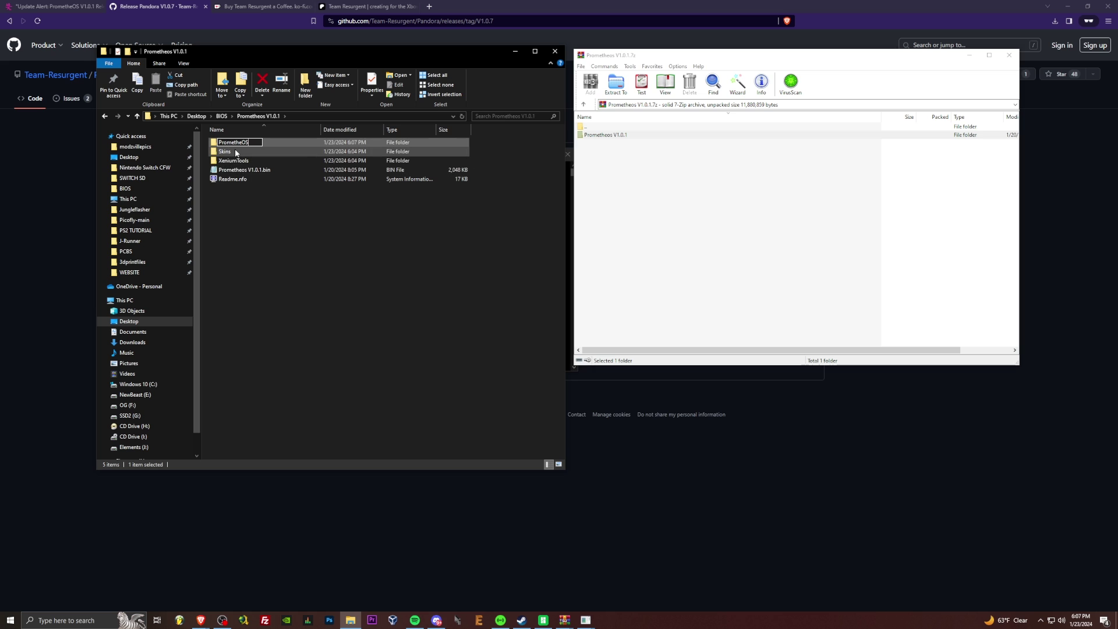
pyautogui.click(291, 254)
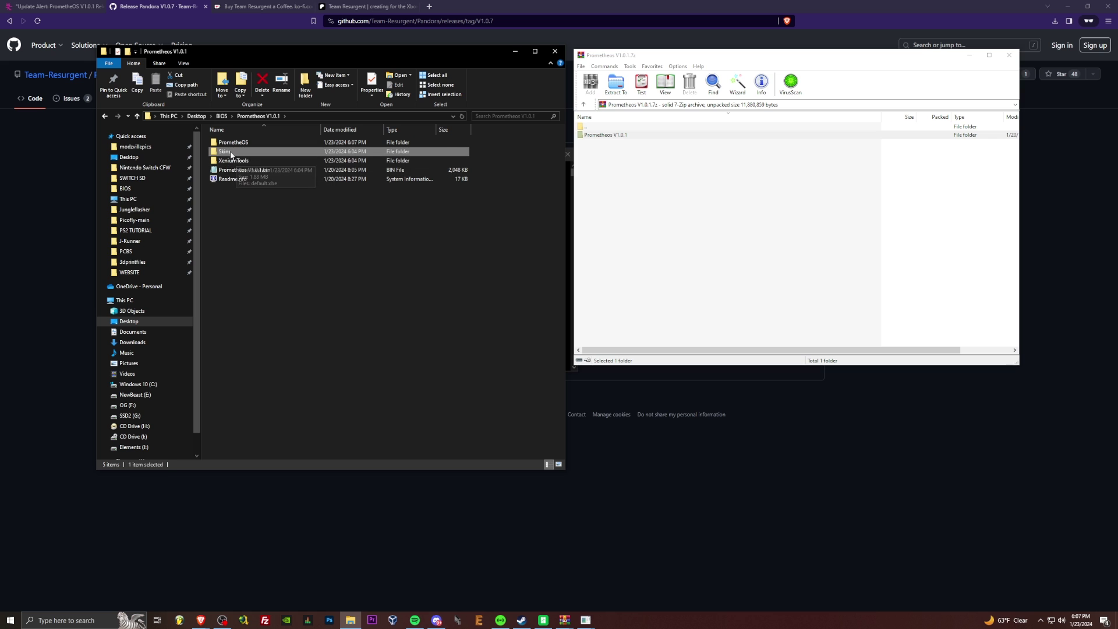
pyautogui.moveTo(234, 156); pyautogui.dragTo(222, 116)
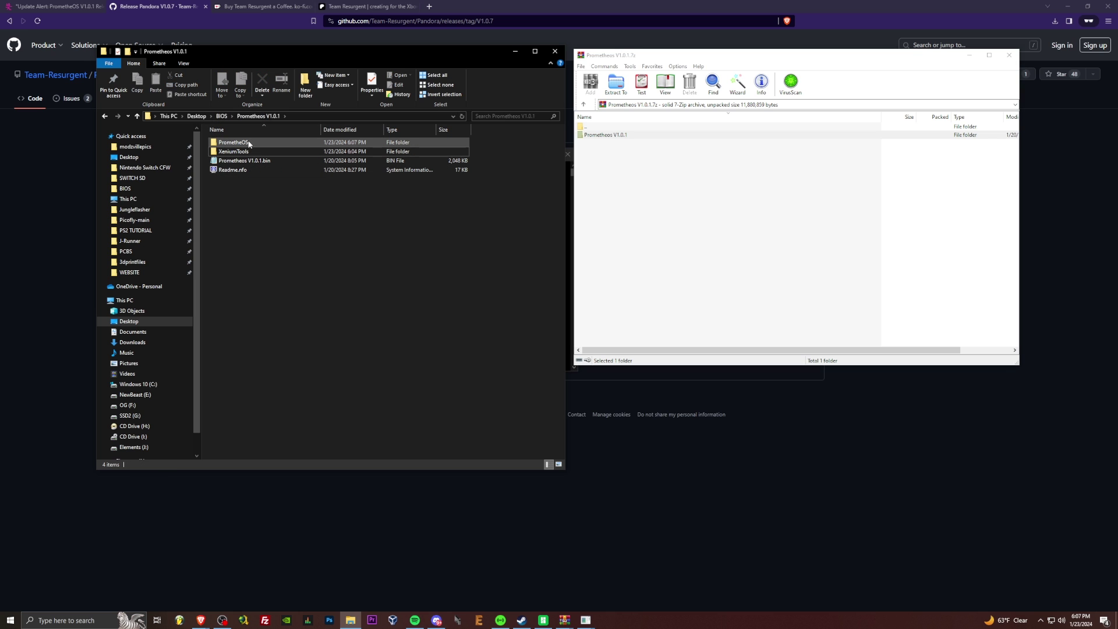
pyautogui.click(254, 142)
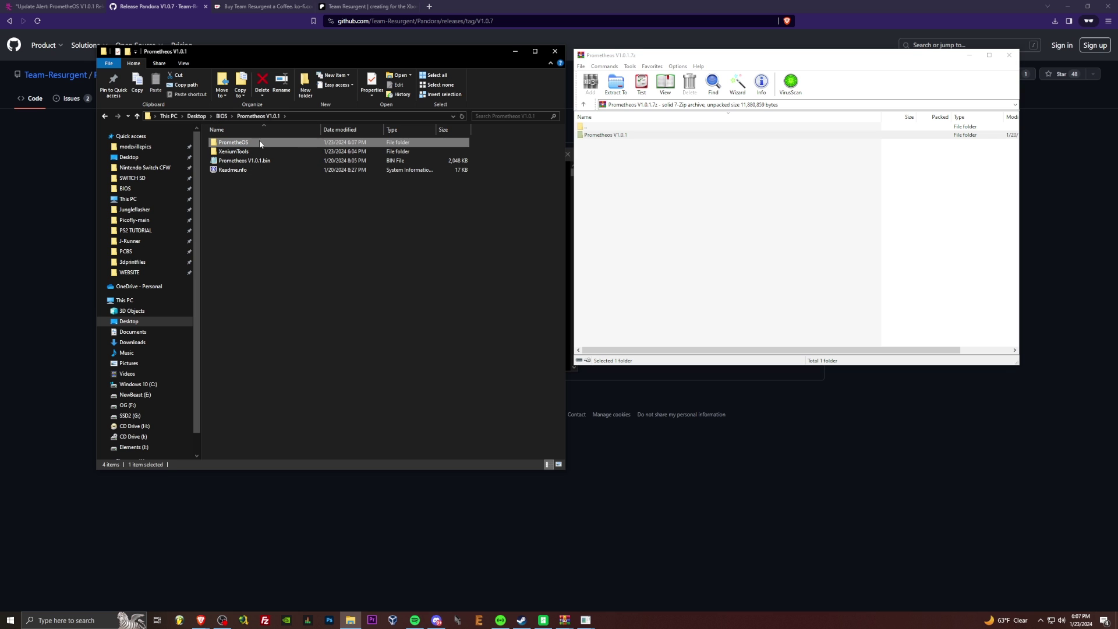
pyautogui.doubleClick(260, 144)
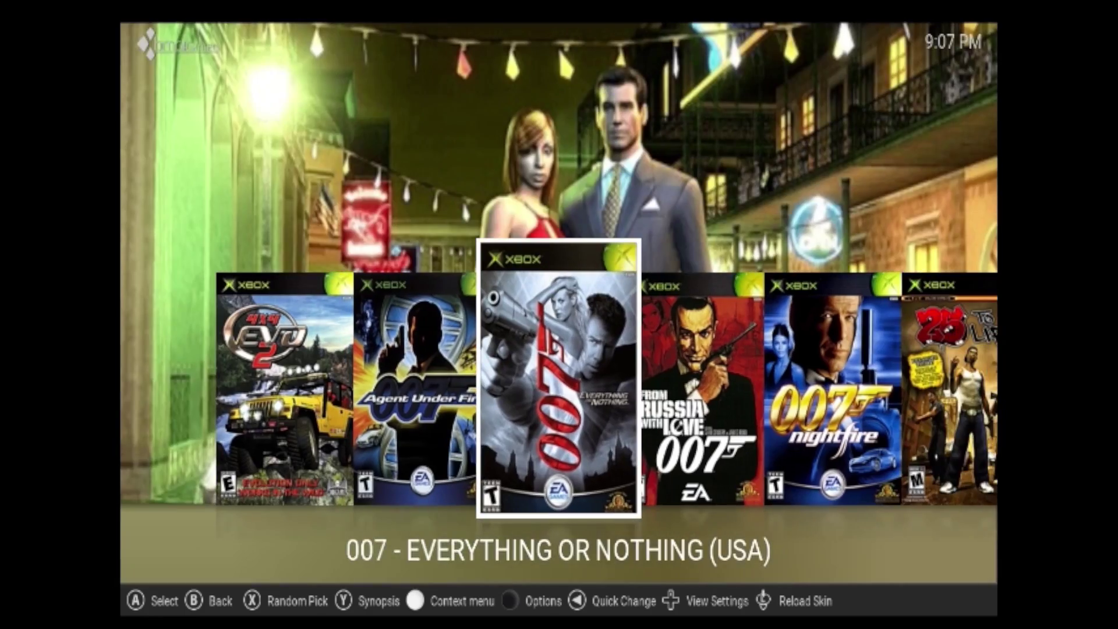
# Step: Open XBMC4Gamers' Options panel to read the Xbox's IP address, 192.168.50.43
pyautogui.press('Left')
pyautogui.press('Right')
pyautogui.press('Right')
pyautogui.press('Left')
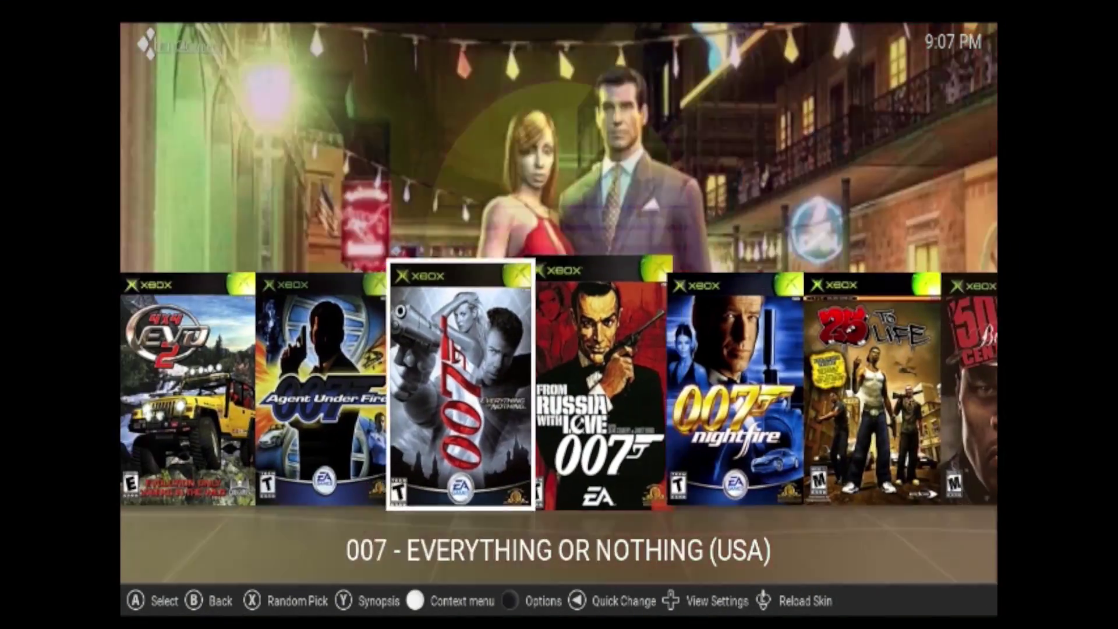
pyautogui.press('Right')
pyautogui.press('m')
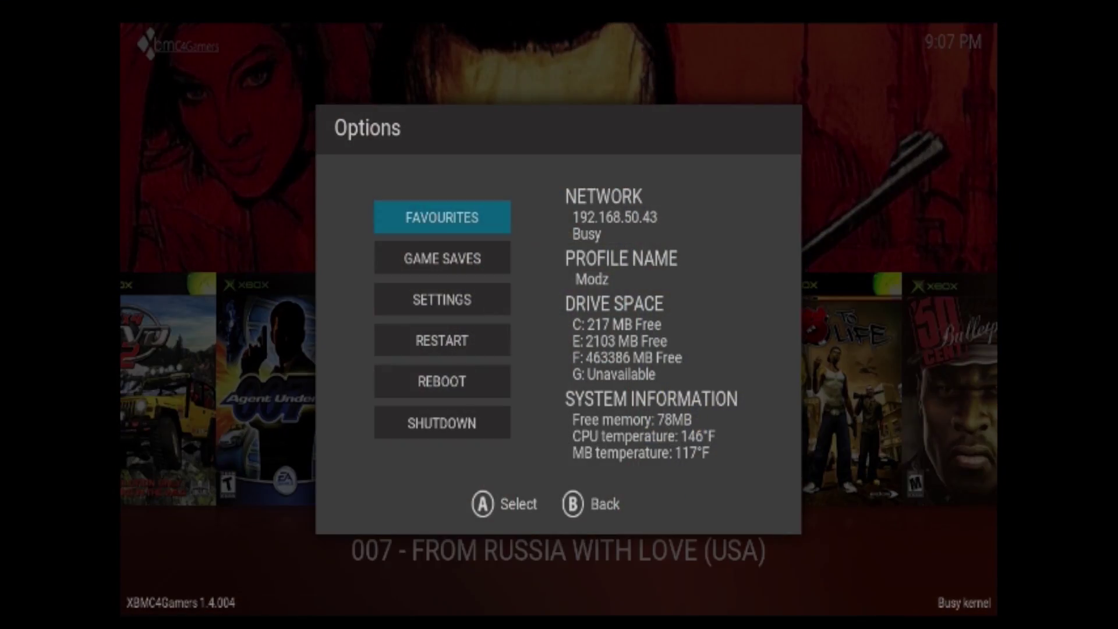
pyautogui.press('Down')
pyautogui.press('Down')
pyautogui.press('Up')
pyautogui.press('Up')
pyautogui.press('Down')
pyautogui.press('Up')
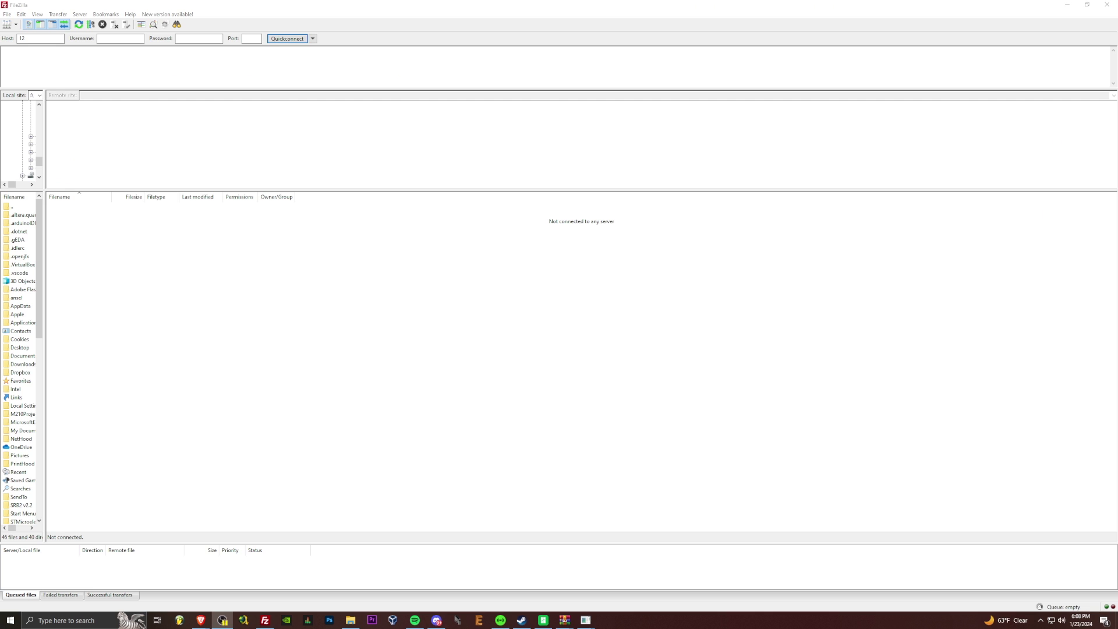
# Step: Connect FileZilla to 192.168.50.43 over plain FTP, open drive C, and place Explorer beside it
pyautogui.click(42, 4)
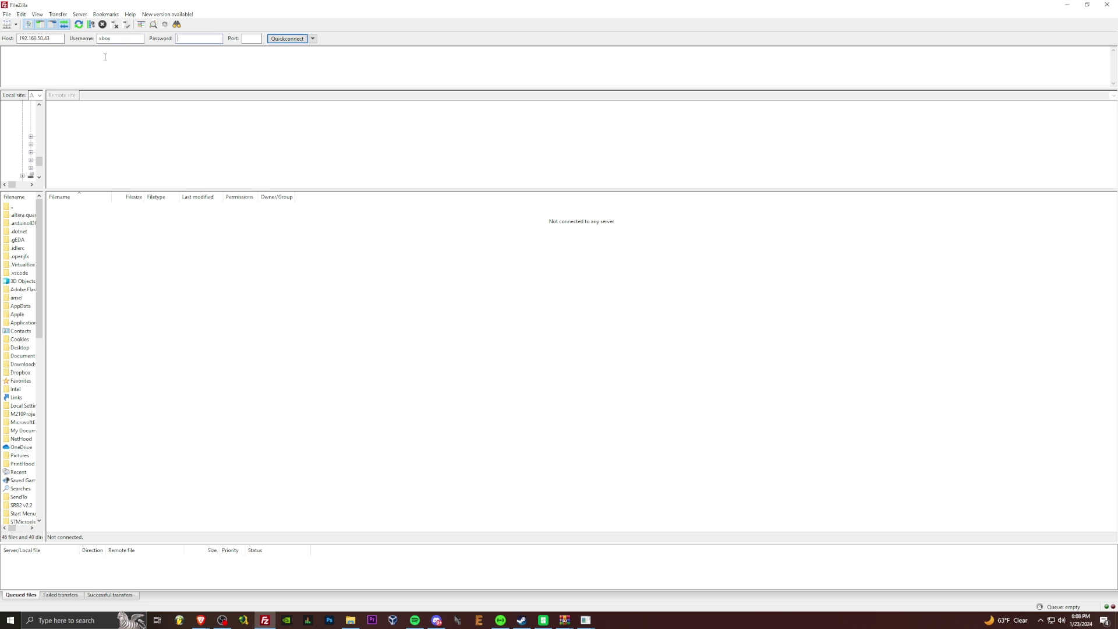
pyautogui.press('Return')
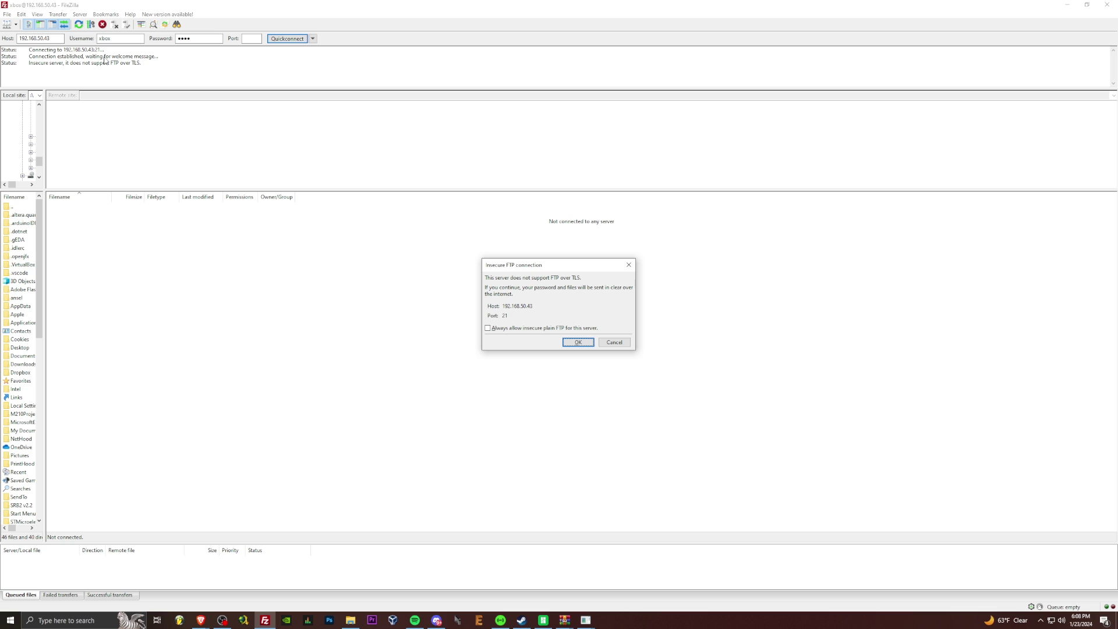
pyautogui.press('Return')
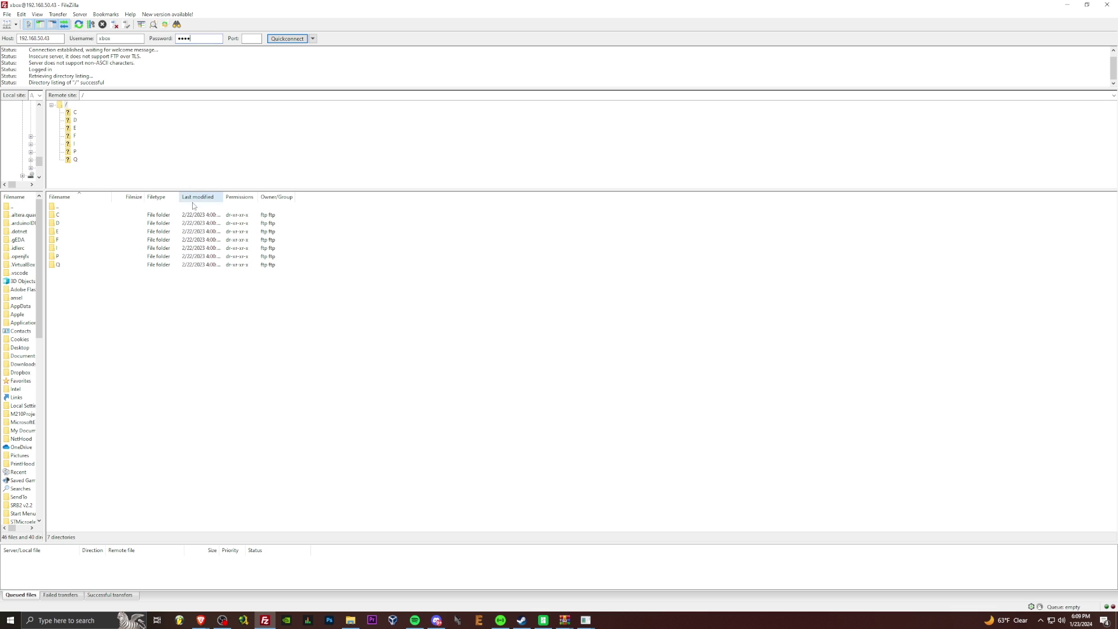
pyautogui.doubleClick(69, 217)
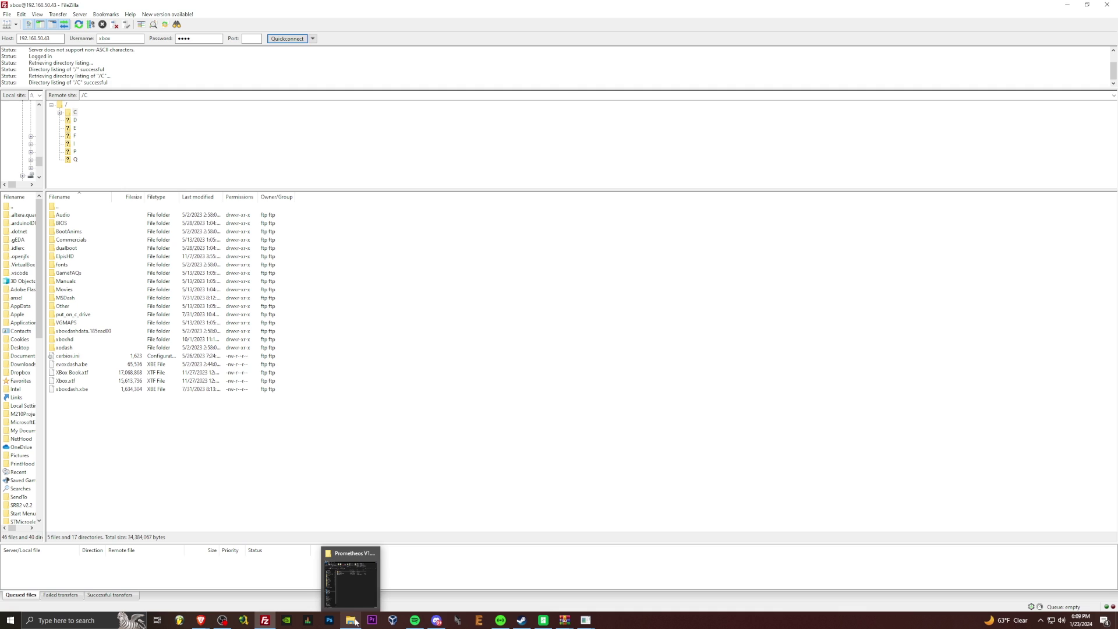
pyautogui.click(353, 574)
pyautogui.moveTo(263, 51); pyautogui.dragTo(670, 35)
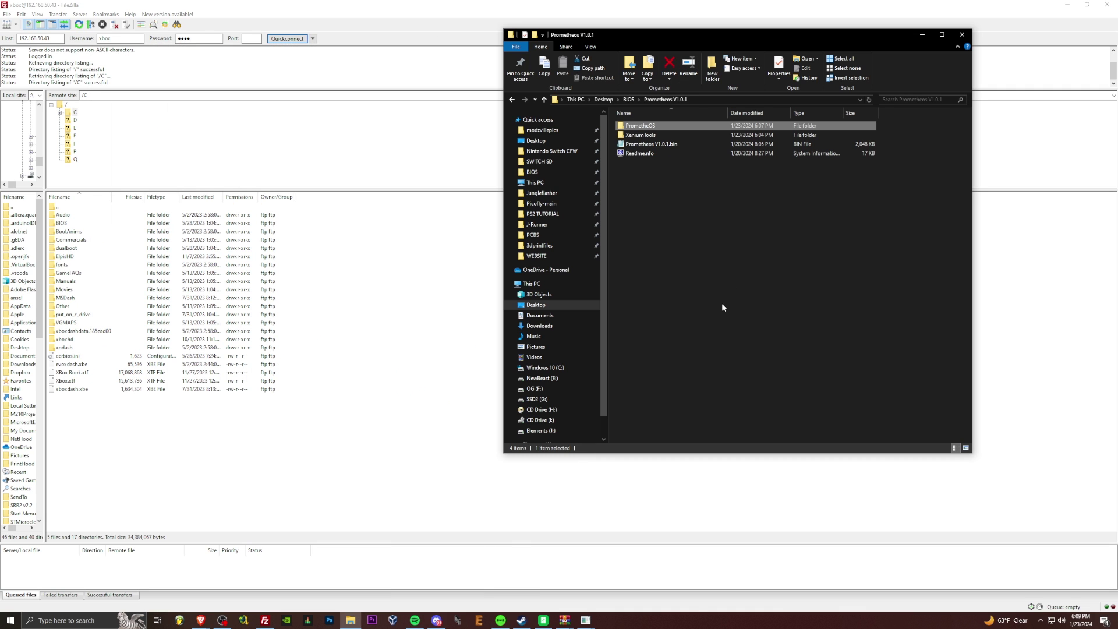
# Step: Drag the PrometheOS folder from Explorer into FileZilla's remote /C list to upload it
pyautogui.doubleClick(640, 125)
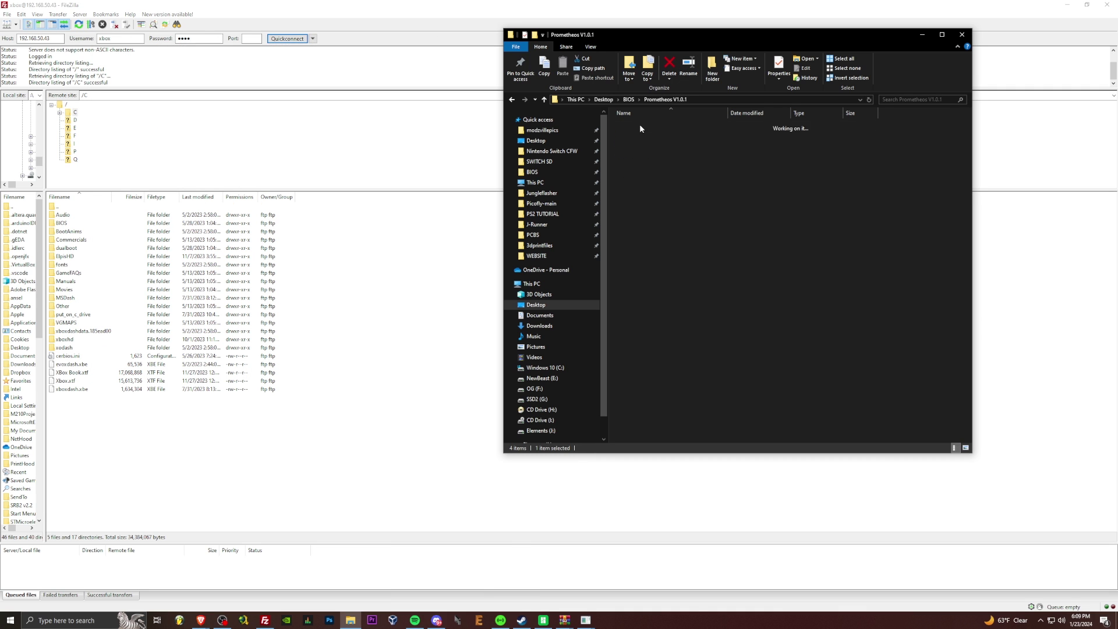
pyautogui.click(677, 99)
pyautogui.moveTo(654, 128); pyautogui.dragTo(150, 464)
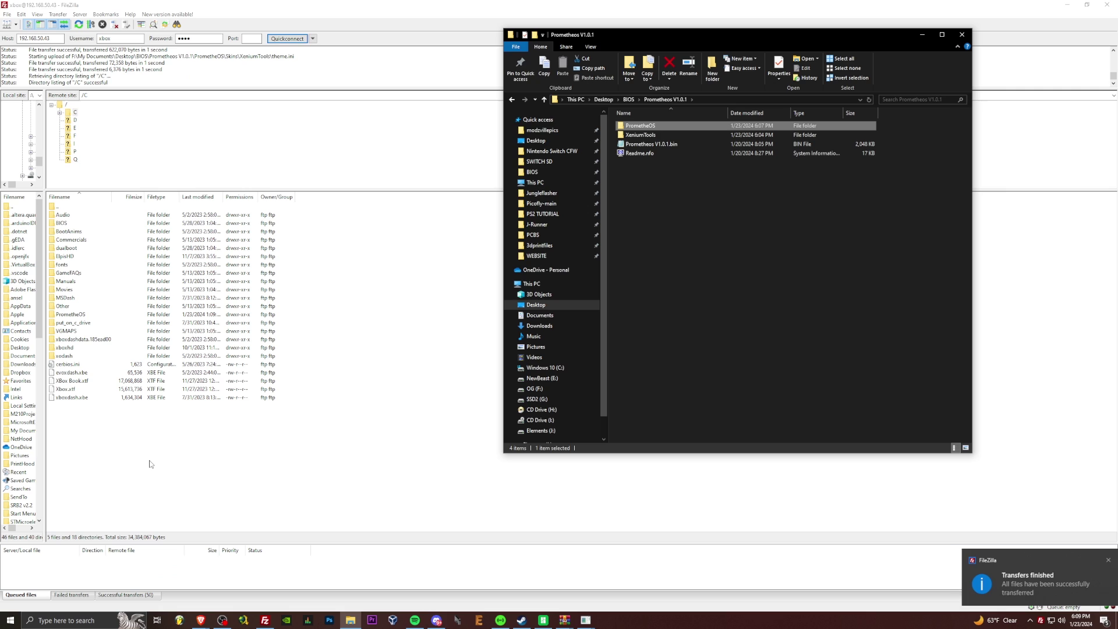
pyautogui.click(150, 464)
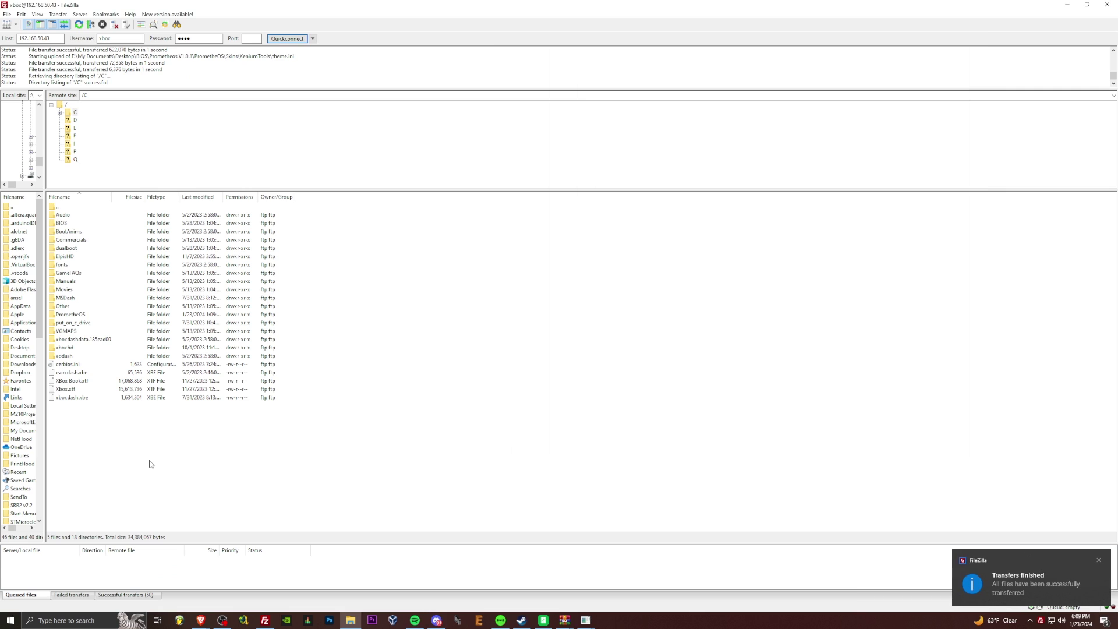
pyautogui.click(350, 621)
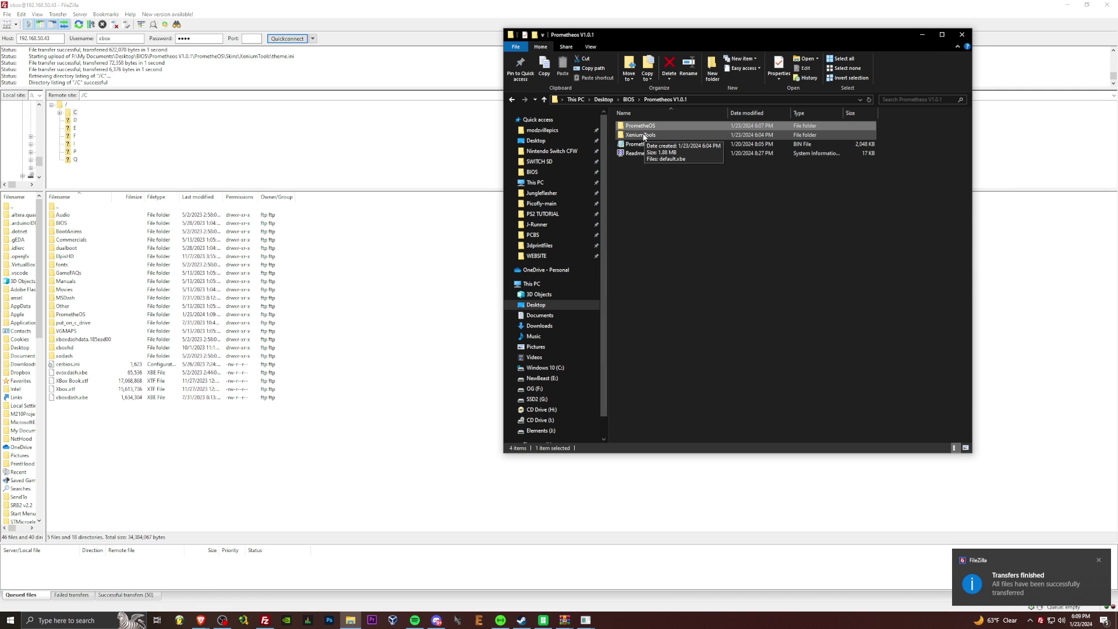
# Step: Open /E/APPS on the Xbox and upload the XeniumTools folder into it
pyautogui.click(75, 129)
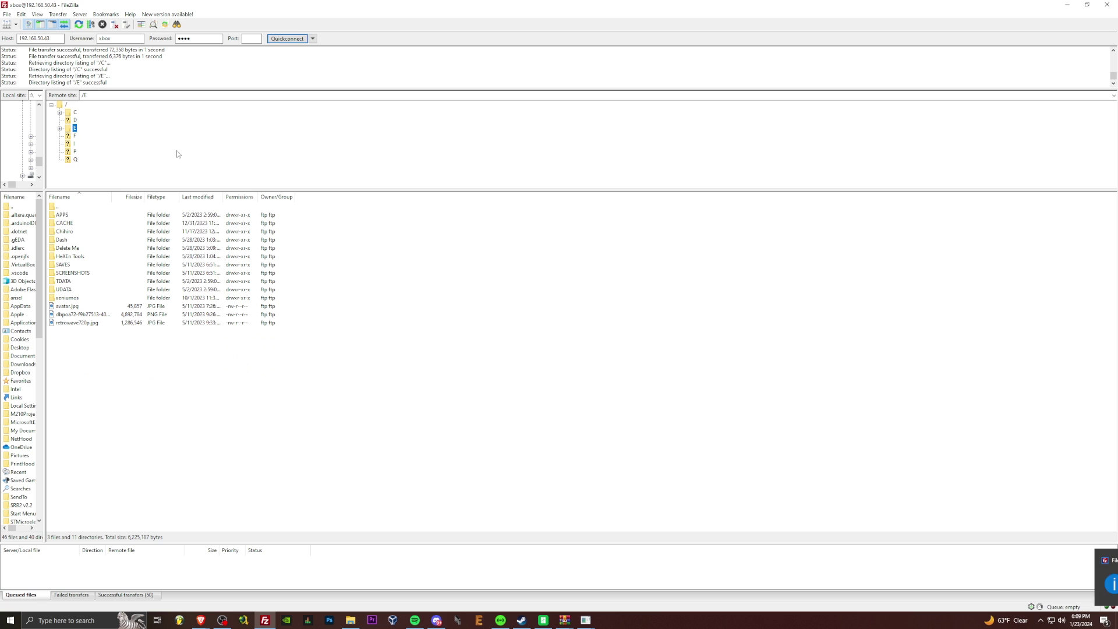
pyautogui.doubleClick(62, 216)
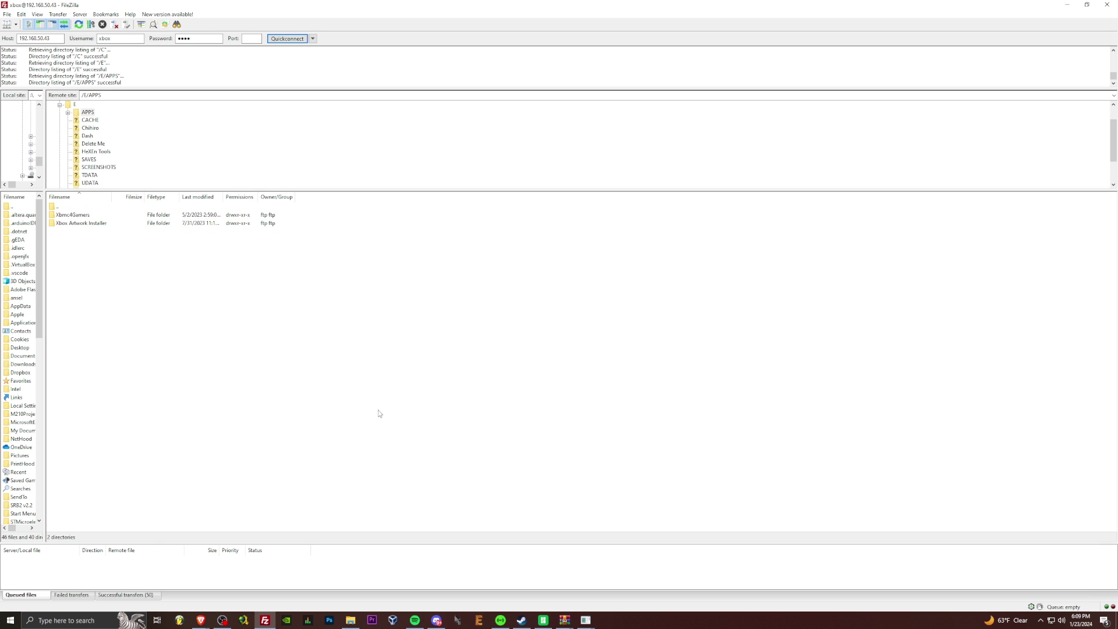
pyautogui.click(351, 625)
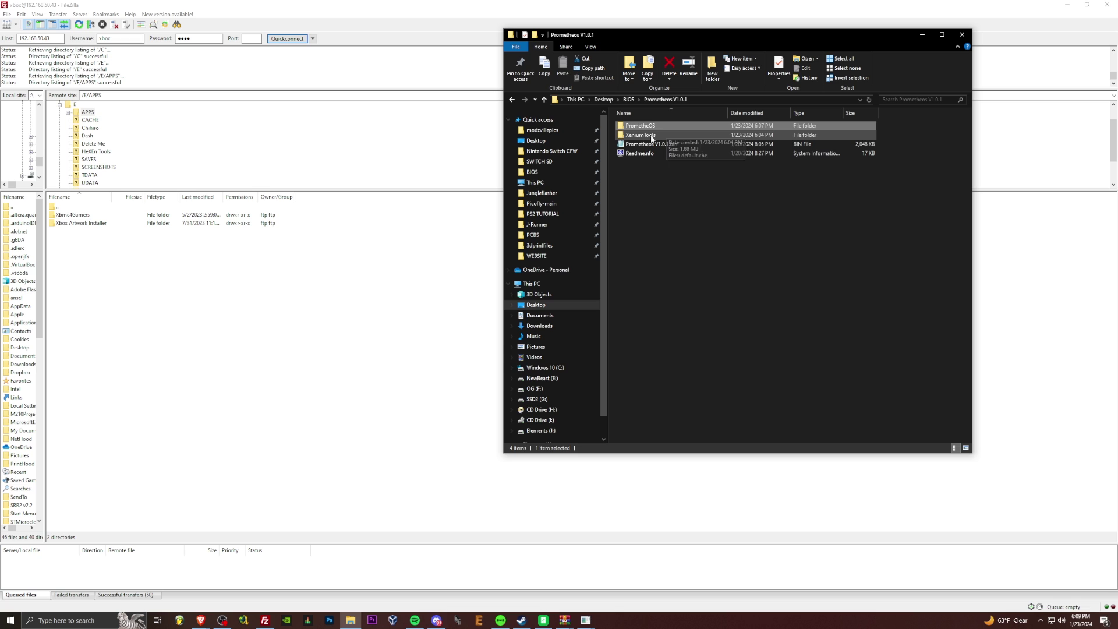
pyautogui.click(705, 302)
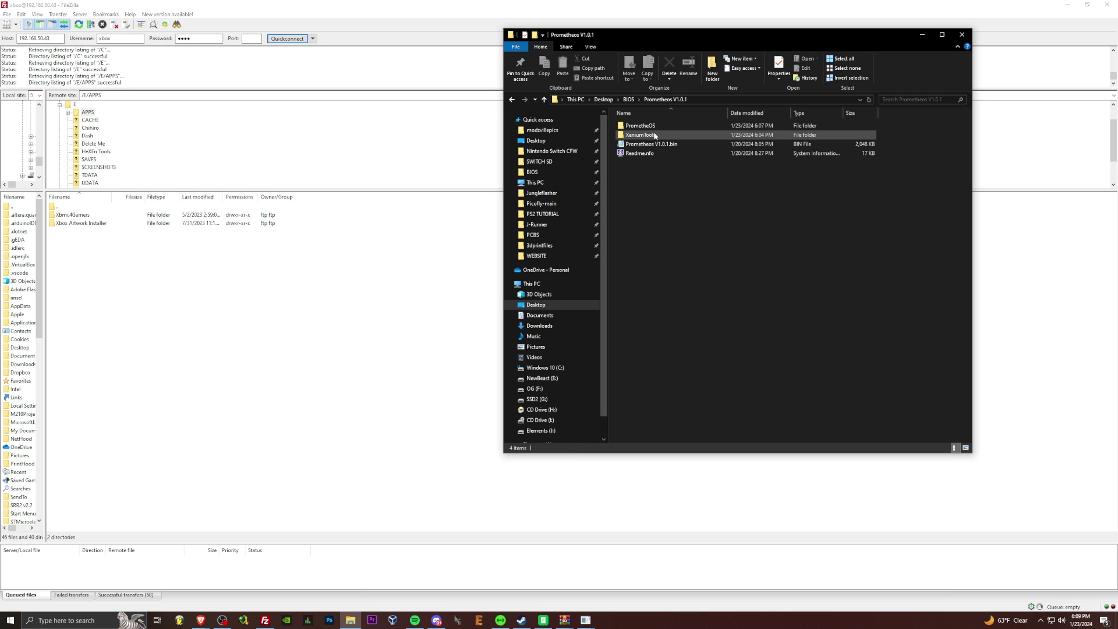
pyautogui.moveTo(655, 135); pyautogui.dragTo(143, 299)
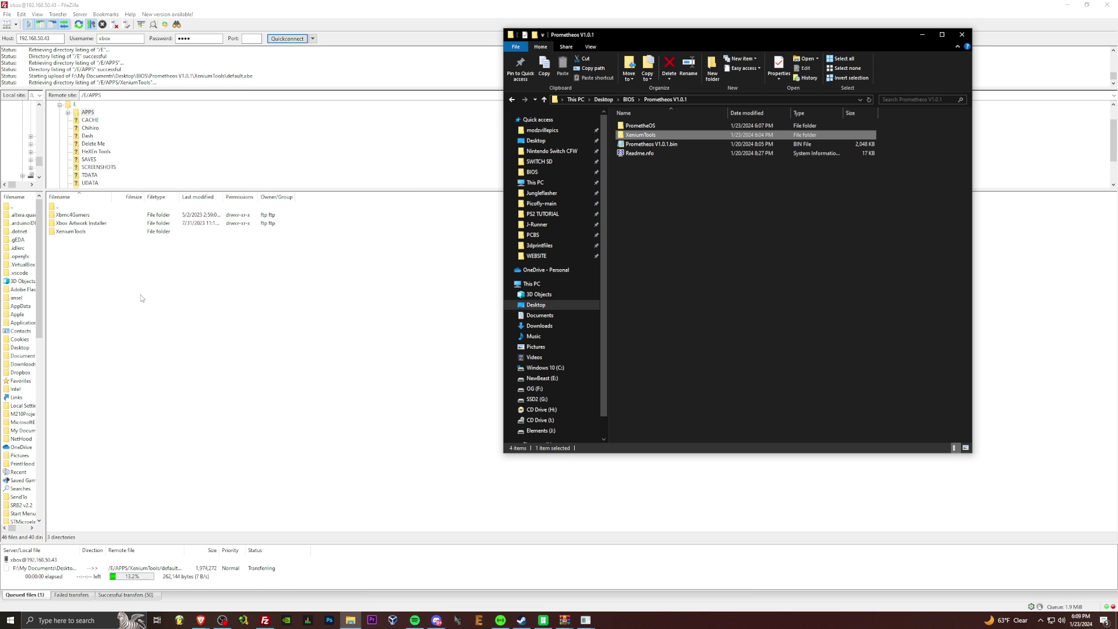
# Step: Copy Prometheos V1.0.1.bin into the remote XeniumTools folder and check its contents
pyautogui.click(648, 314)
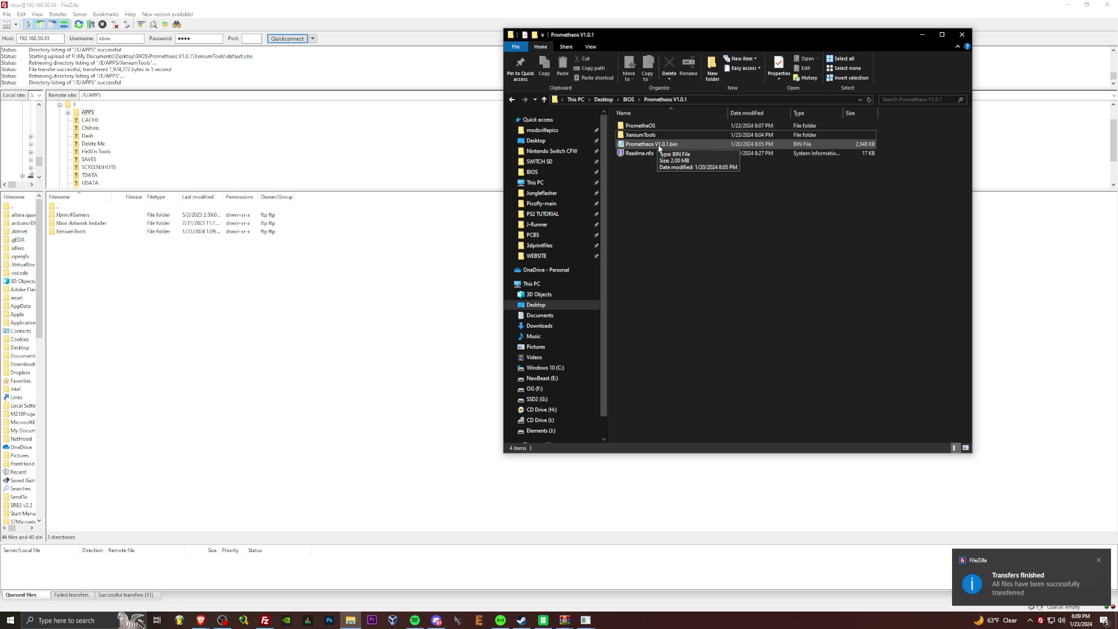
pyautogui.moveTo(660, 148); pyautogui.dragTo(82, 235)
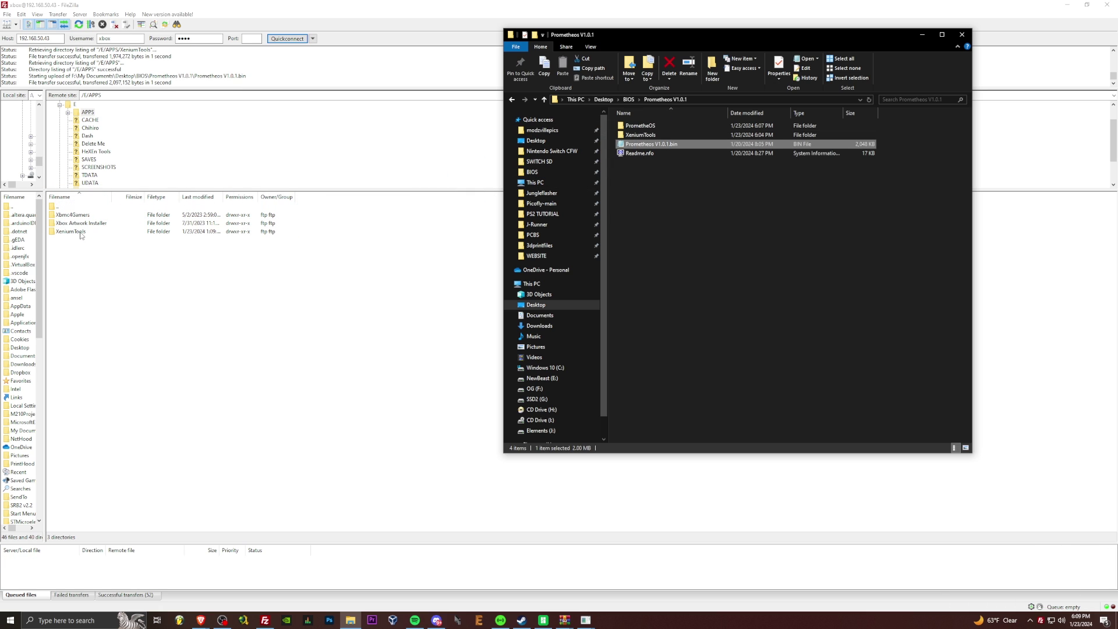
pyautogui.click(79, 233)
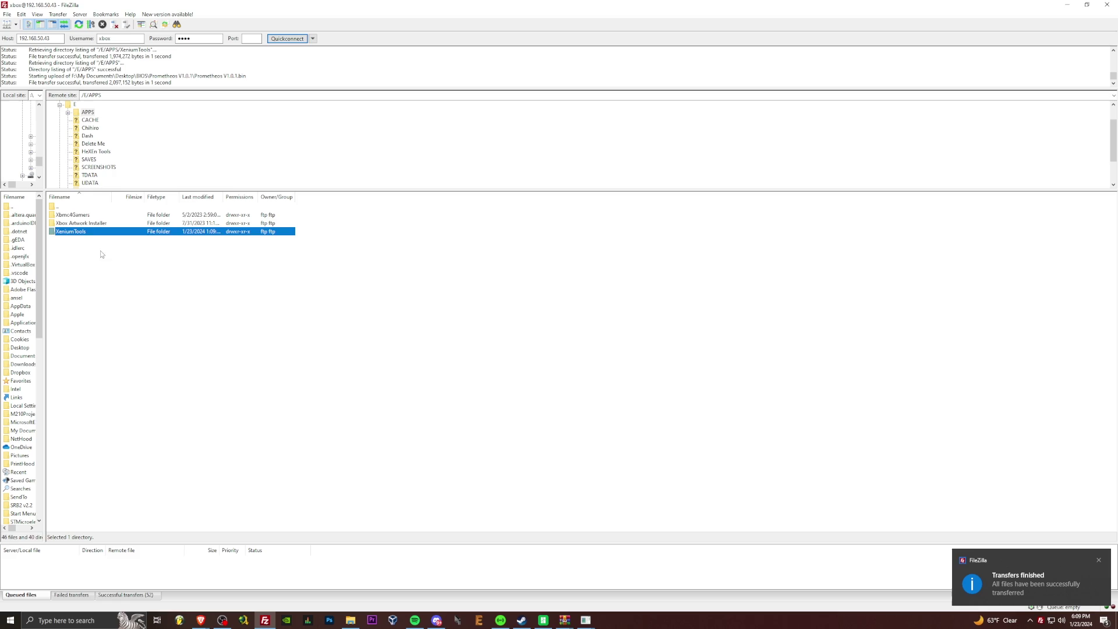
pyautogui.doubleClick(88, 231)
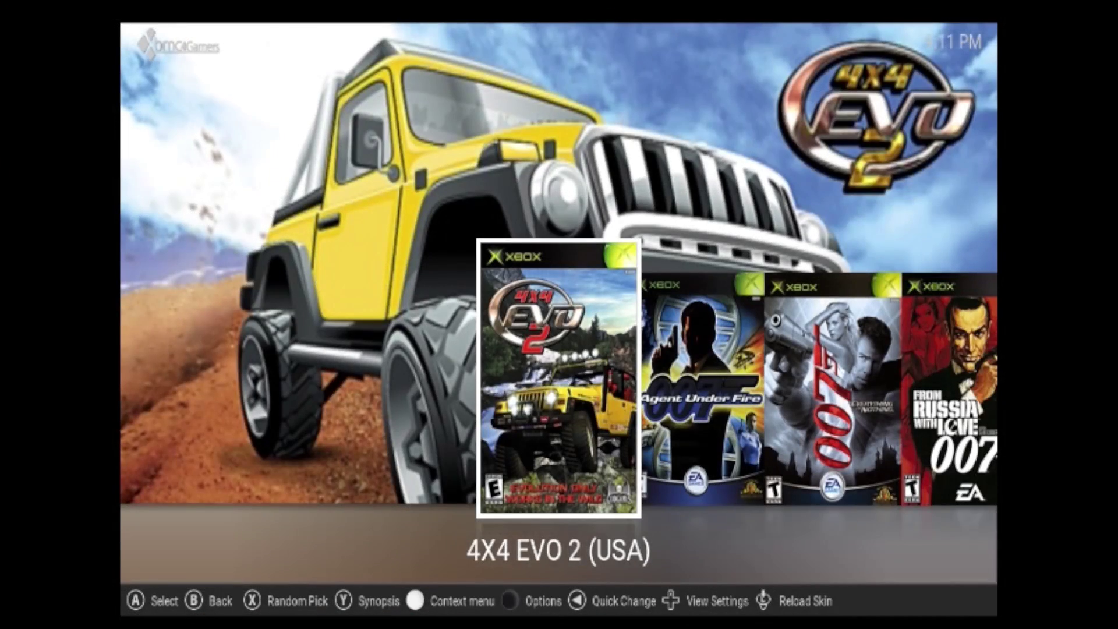
# Step: Leave the games list, open the APPLICATIONS category and launch XENIUM-TOOLS
pyautogui.press('Escape')
pyautogui.press('Left')
pyautogui.press('Left')
pyautogui.press('Left')
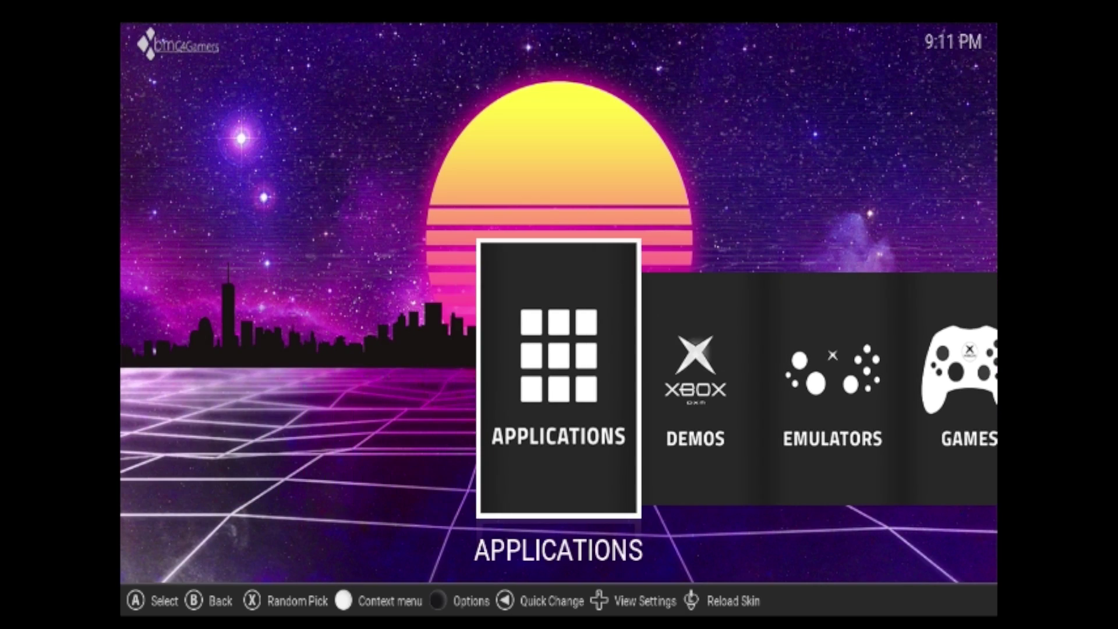
pyautogui.press('Right')
pyautogui.press('Left')
pyautogui.press('Return')
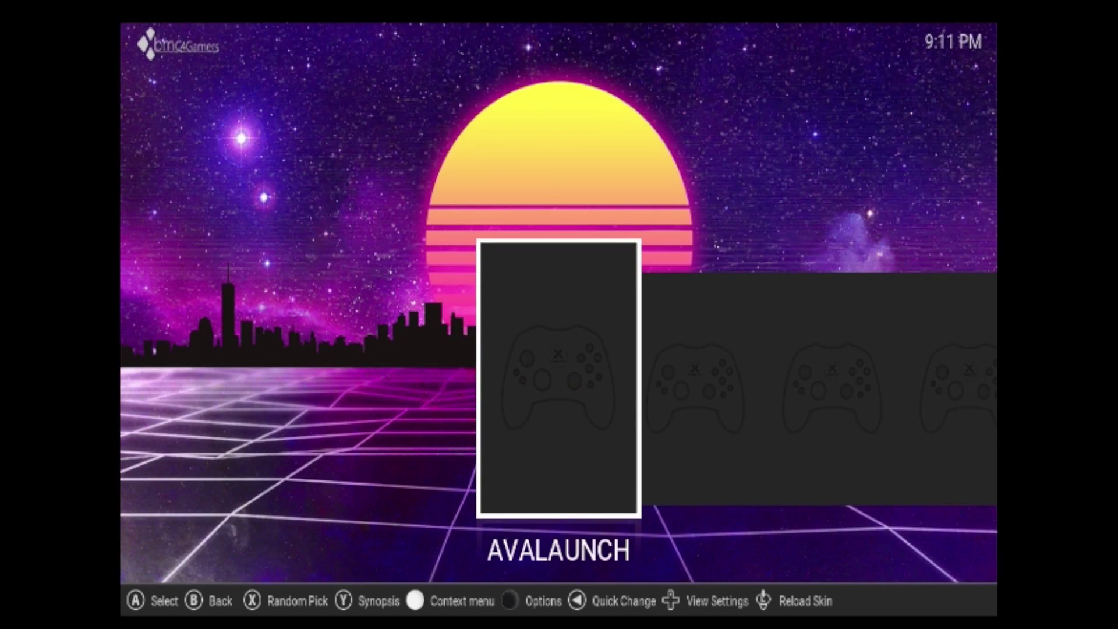
pyautogui.press('Right')
pyautogui.press('Right')
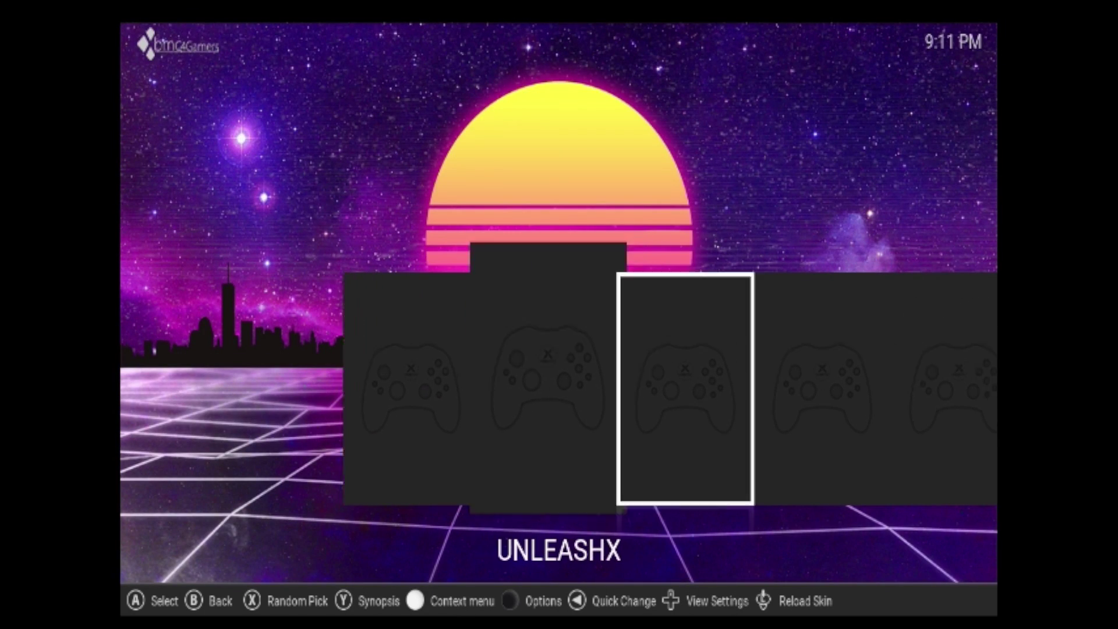
pyautogui.press('Right')
pyautogui.press('Right')
pyautogui.press('Right')
pyautogui.press('Right')
pyautogui.press('Right')
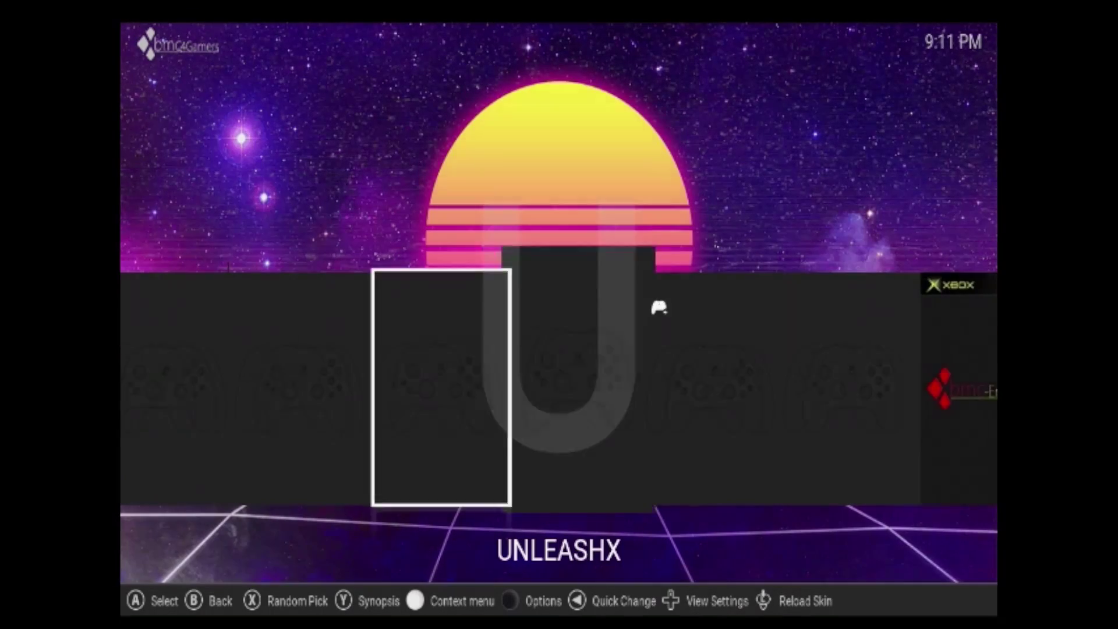
pyautogui.press('Left')
pyautogui.press('Left')
pyautogui.press('Left')
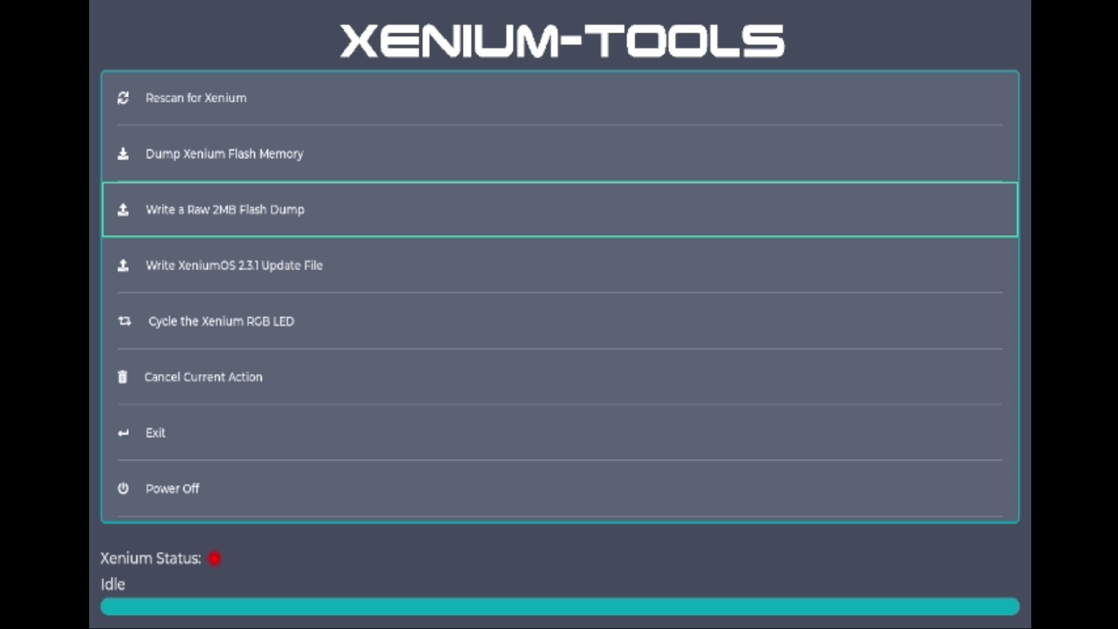
# Step: Choose 'Write a Raw 2MB Flash Dump' and flash Prometheos V1.0.1.bin to the Xenium
pyautogui.press('Return')
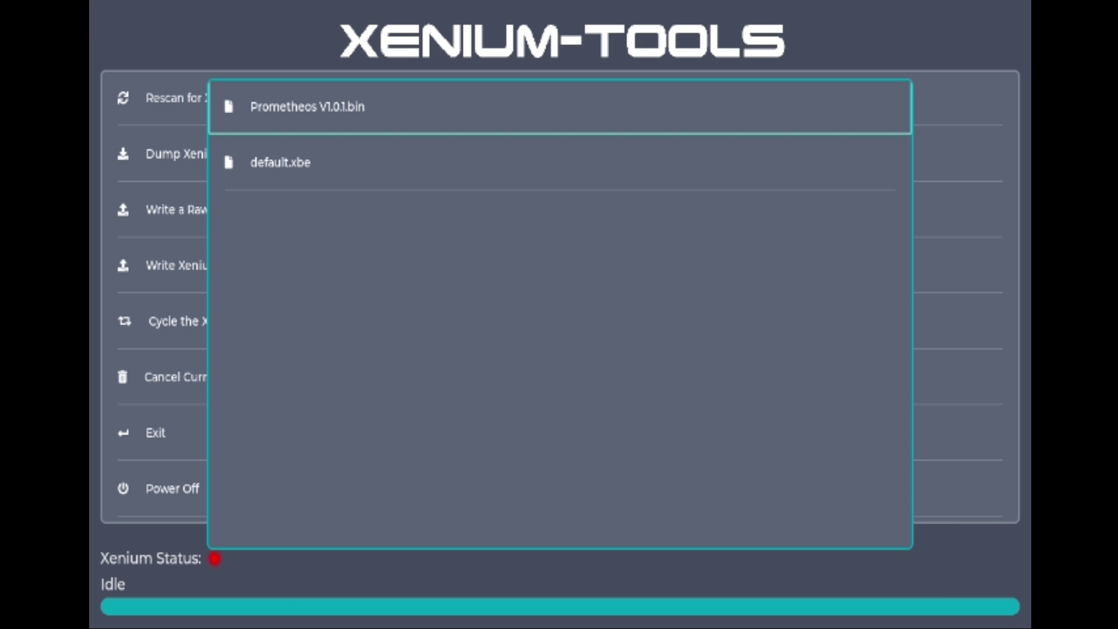
pyautogui.press('Down')
pyautogui.press('Up')
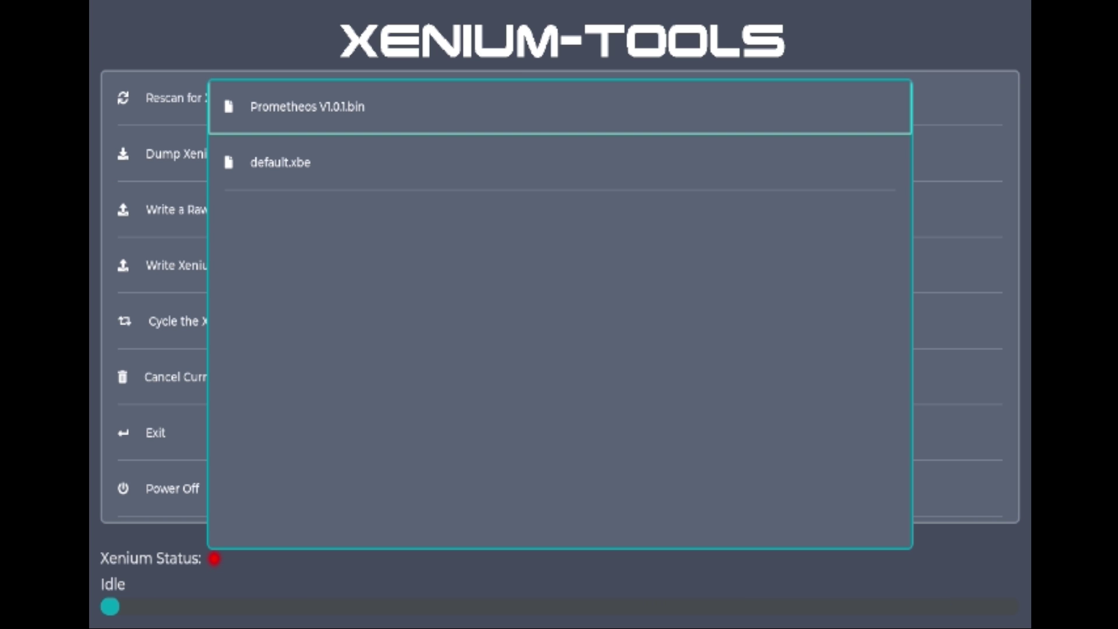
pyautogui.press('Return')
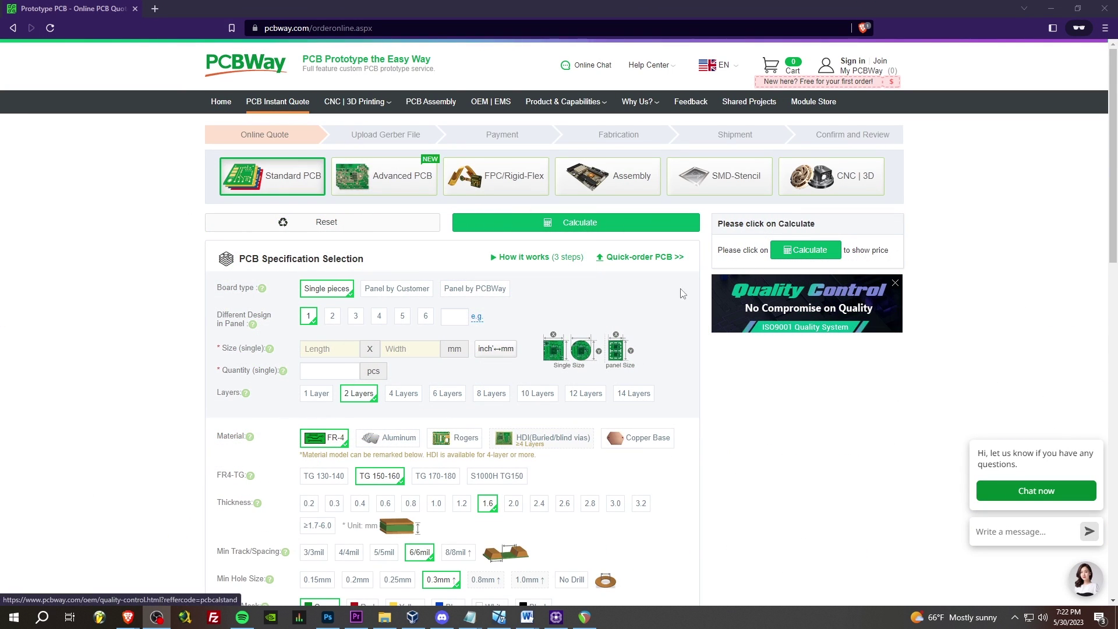
# Step: Switch the PCBWay quote widget to Injection Molding and start the quote
pyautogui.scroll(-5, 529, 344)
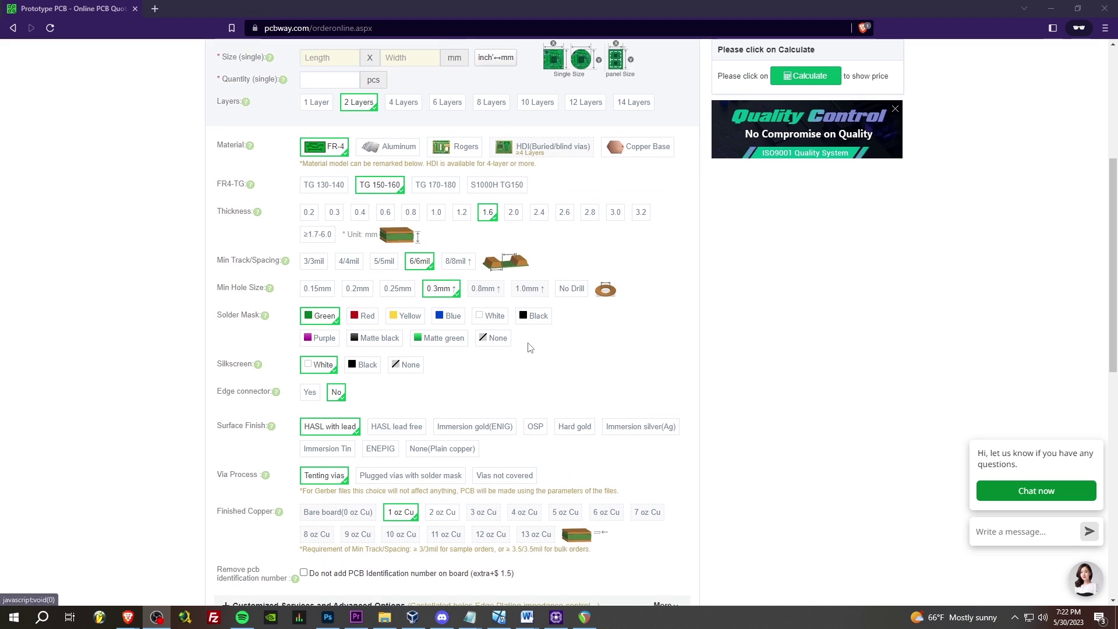
pyautogui.scroll(-4, 530, 348)
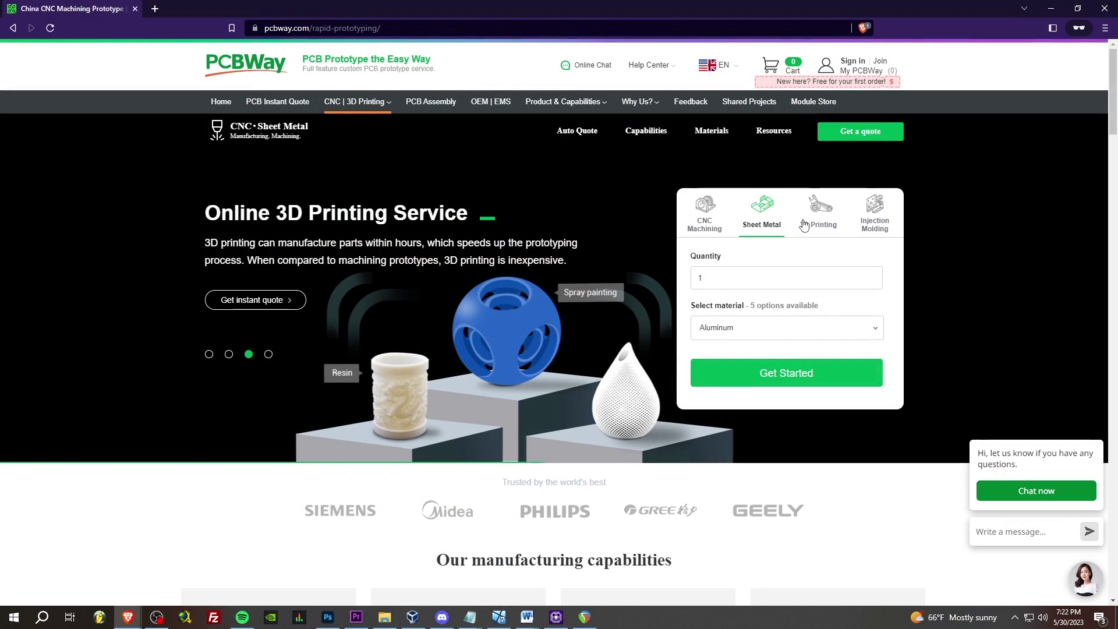
pyautogui.click(804, 225)
pyautogui.click(870, 224)
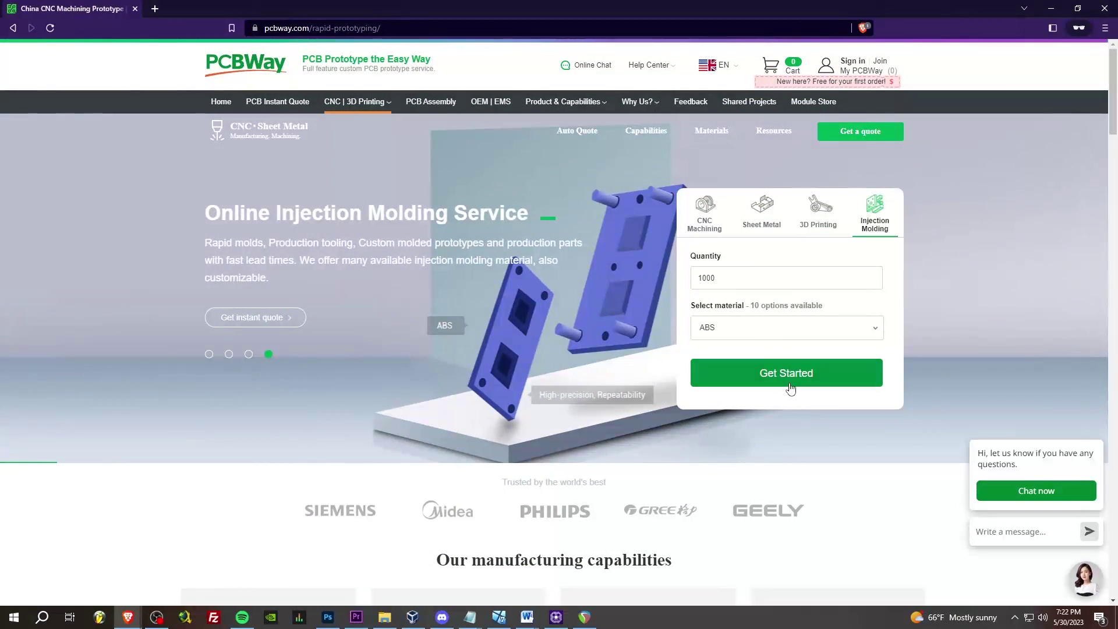
pyautogui.click(789, 385)
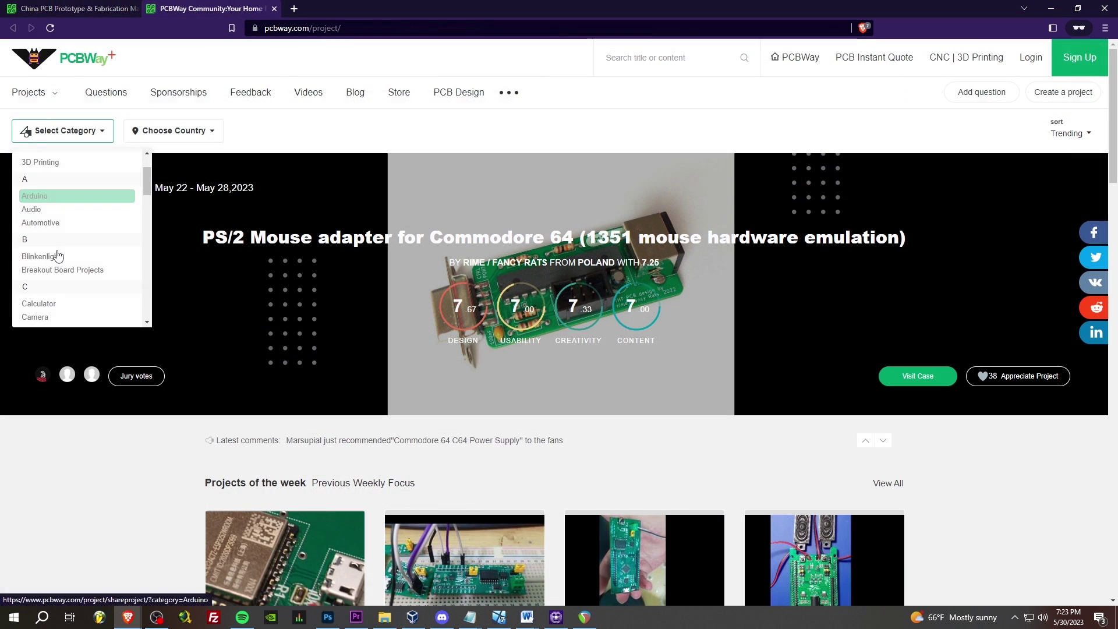
# Step: Open the weeCee Tiny DOS Gaming PC project from the Retro Stuffs community category
pyautogui.scroll(-5, 56, 256)
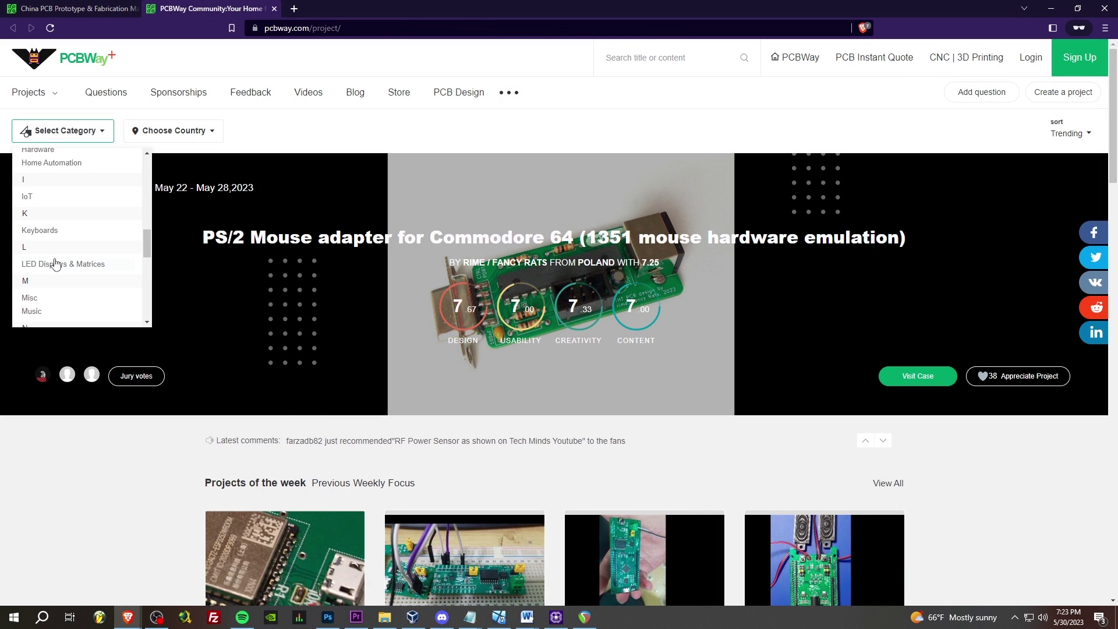
pyautogui.scroll(-5, 55, 263)
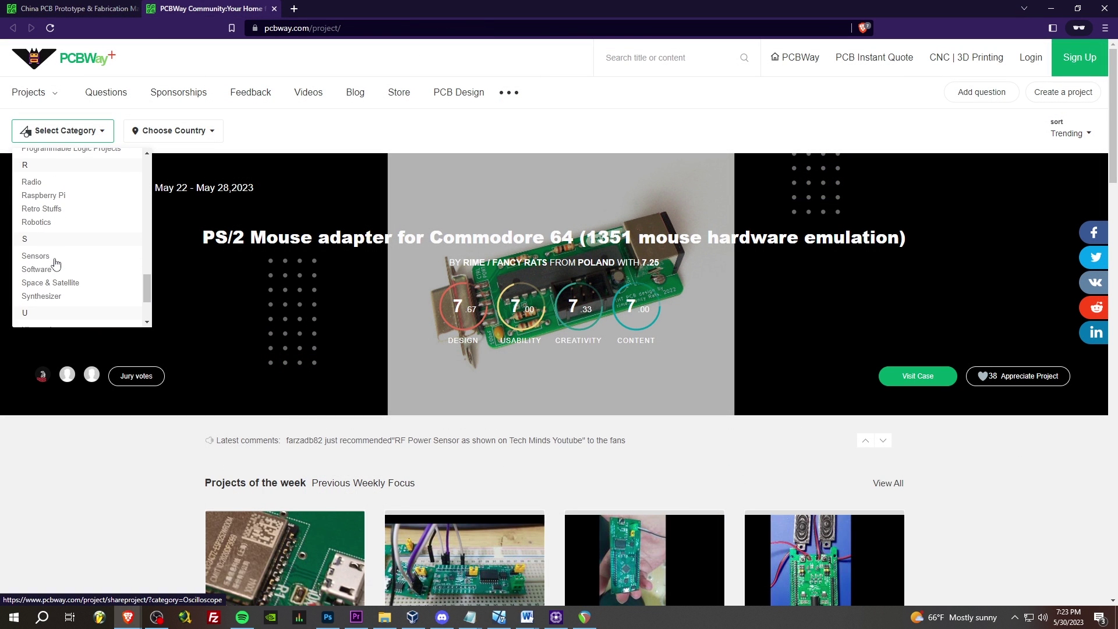
pyautogui.click(54, 210)
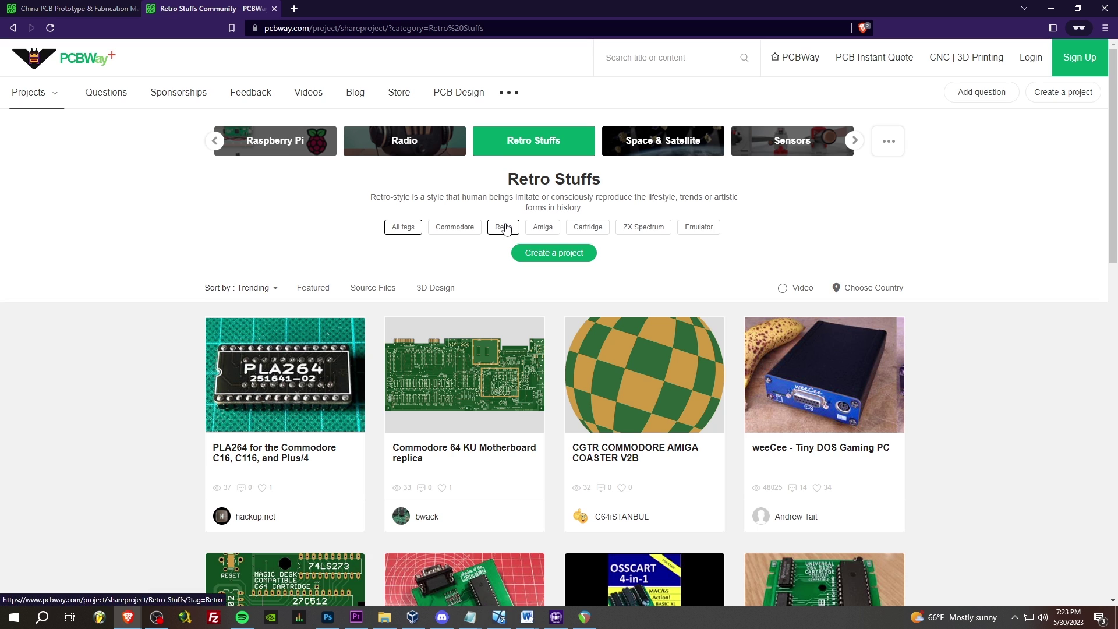
pyautogui.scroll(-1, 509, 238)
pyautogui.scroll(-2, 640, 250)
pyautogui.click(791, 252)
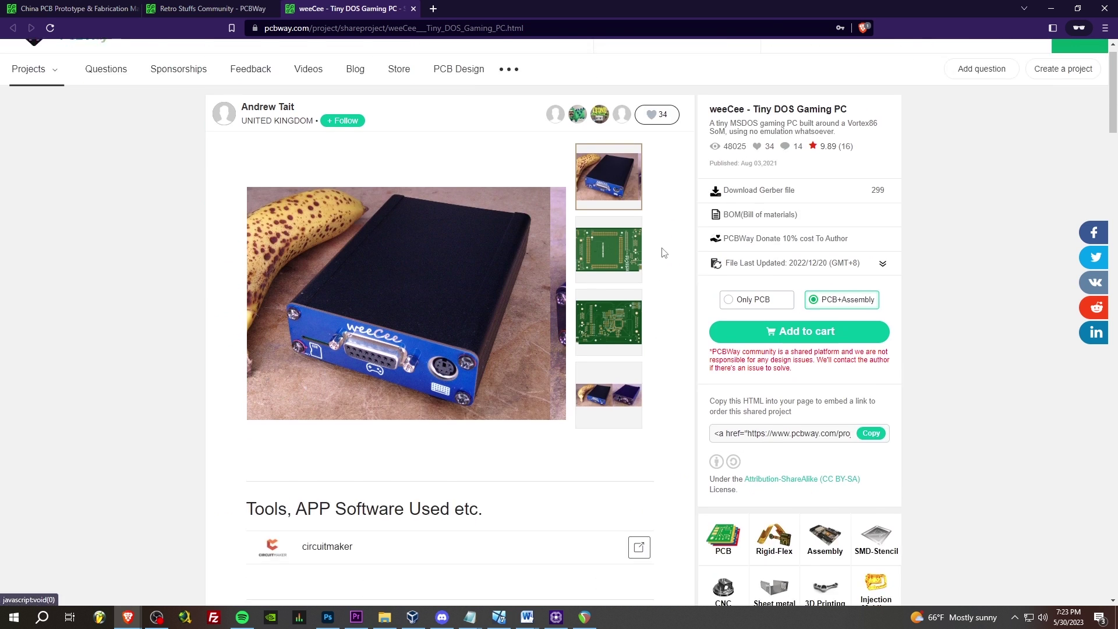
# Step: Scroll through the weeCee Tiny DOS Gaming PC project page
pyautogui.scroll(-3, 663, 252)
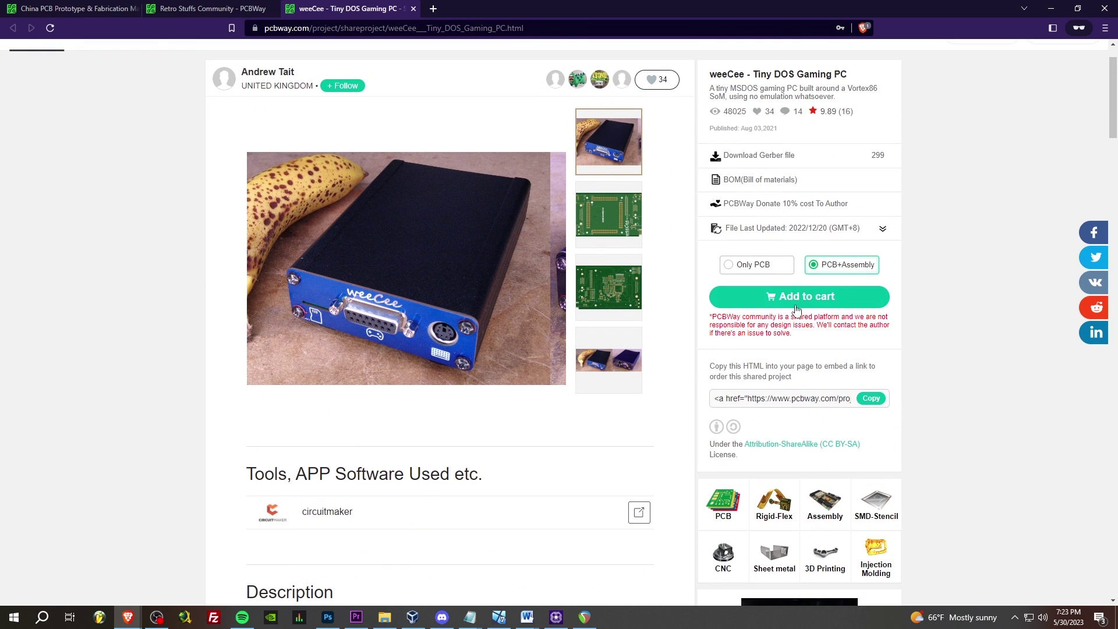
pyautogui.scroll(1, 797, 309)
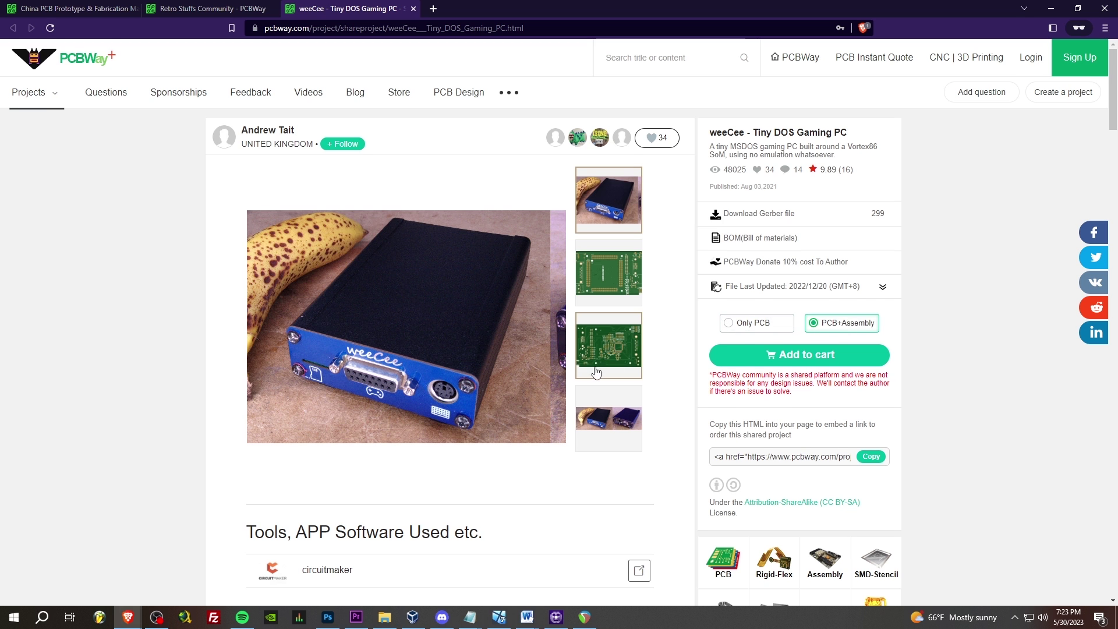
pyautogui.scroll(-10, 595, 372)
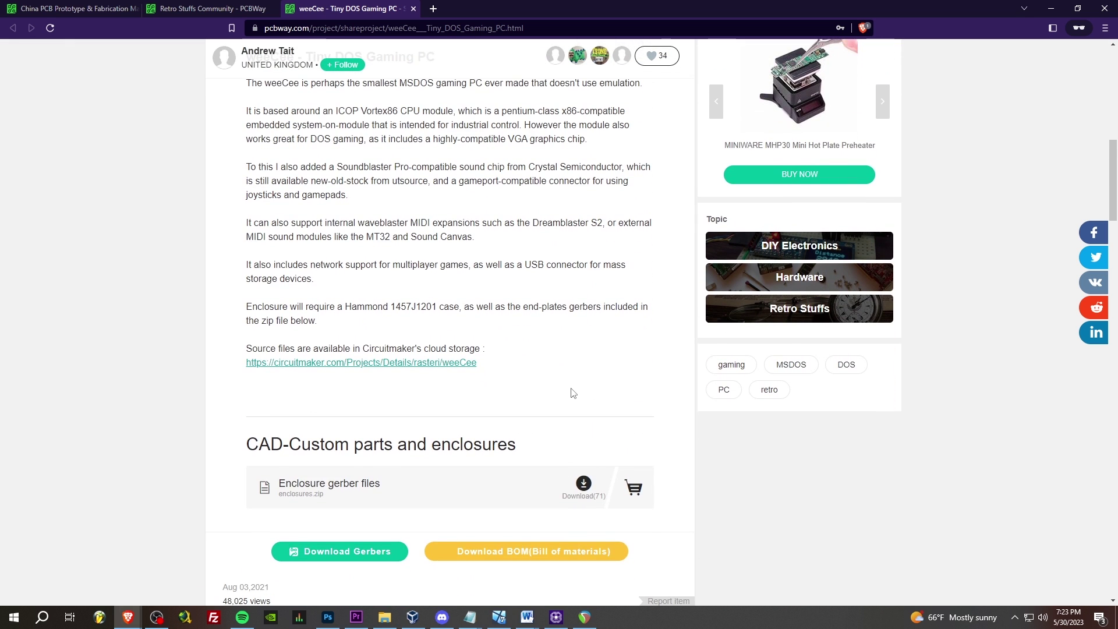
pyautogui.scroll(-4, 572, 391)
pyautogui.scroll(-3, 571, 392)
pyautogui.scroll(3, 588, 396)
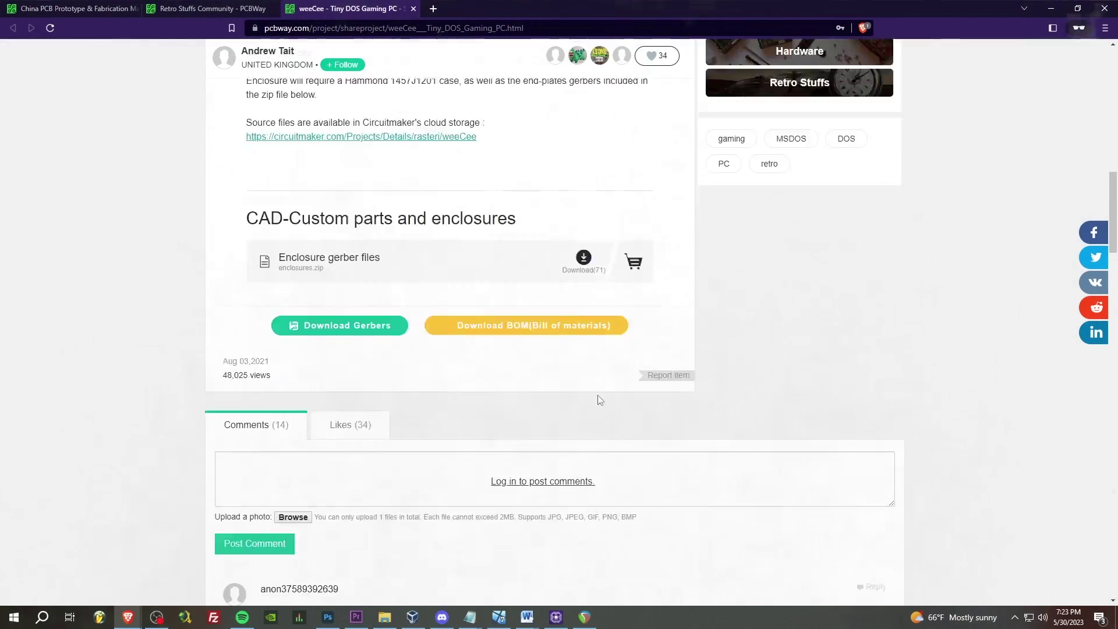
pyautogui.scroll(10, 599, 400)
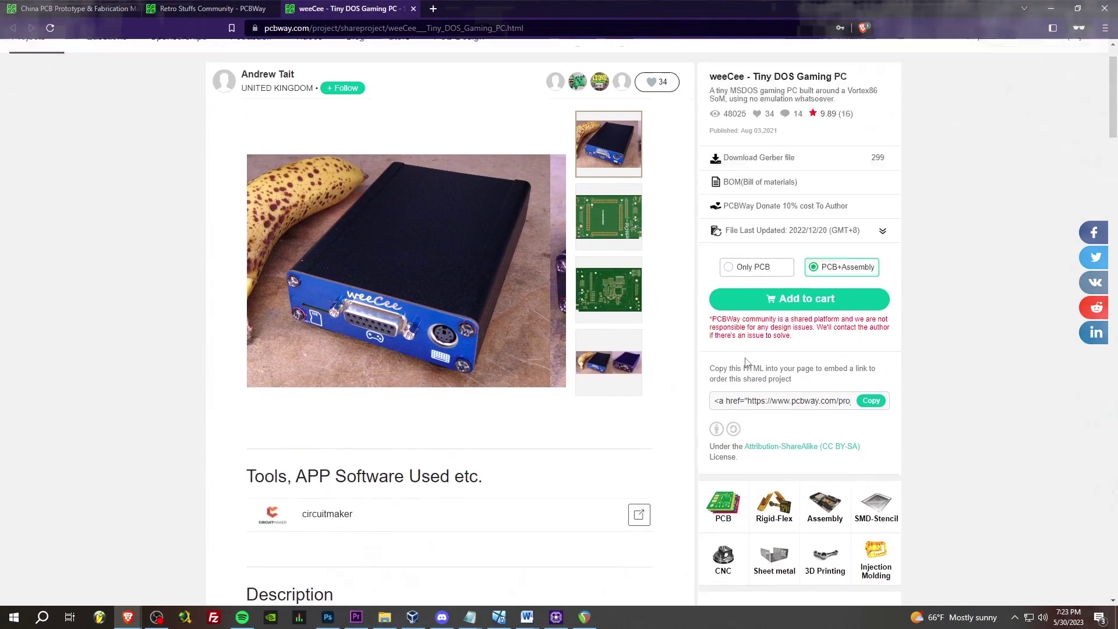
pyautogui.scroll(1, 747, 362)
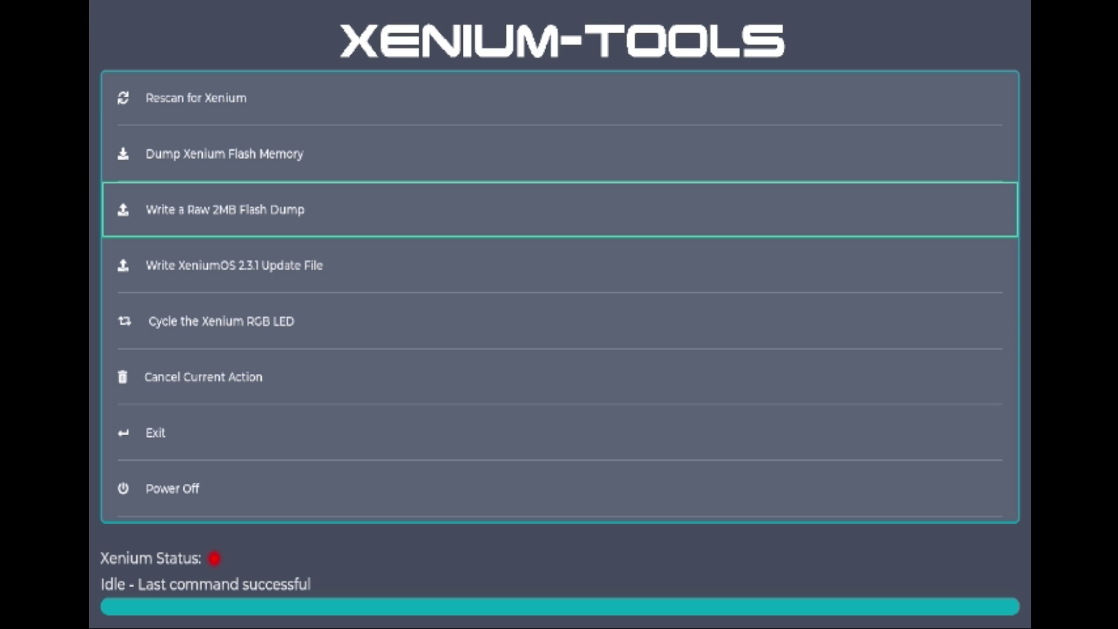
pyautogui.press('Down')
pyautogui.press('Up')
pyautogui.press('Up')
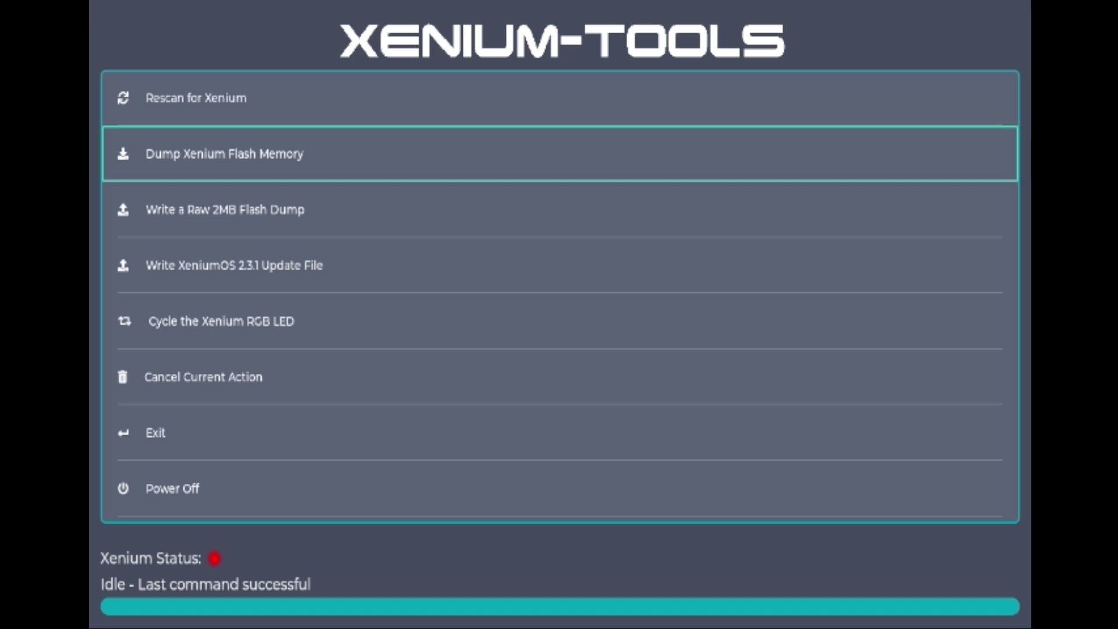
pyautogui.press('Down')
pyautogui.press('Down')
pyautogui.press('Down')
pyautogui.press('Down')
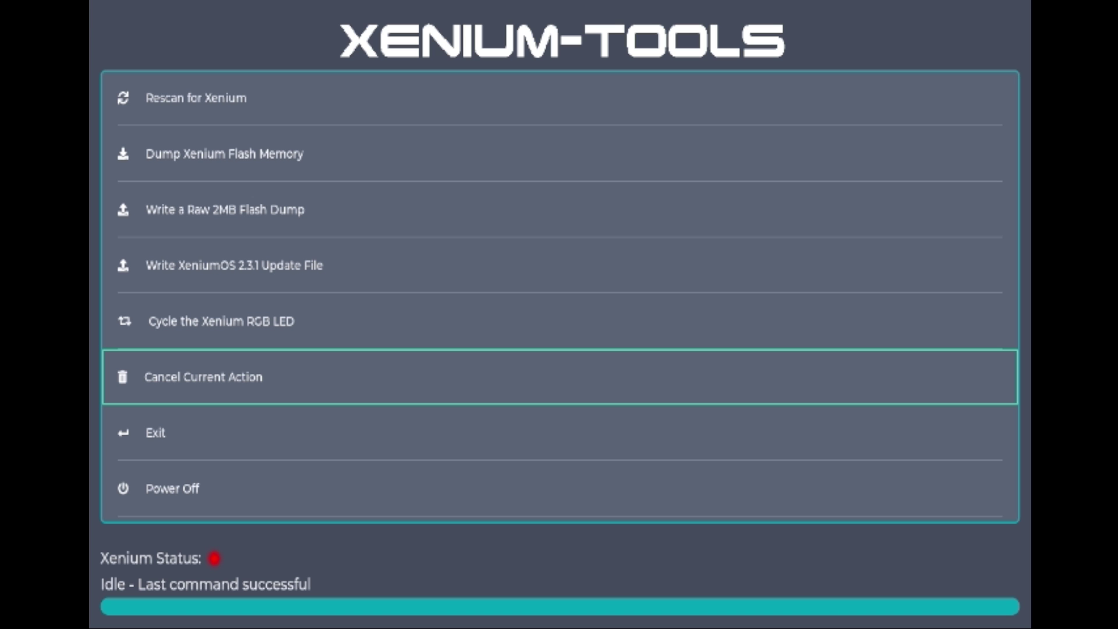
pyautogui.press('Down')
pyautogui.press('Down')
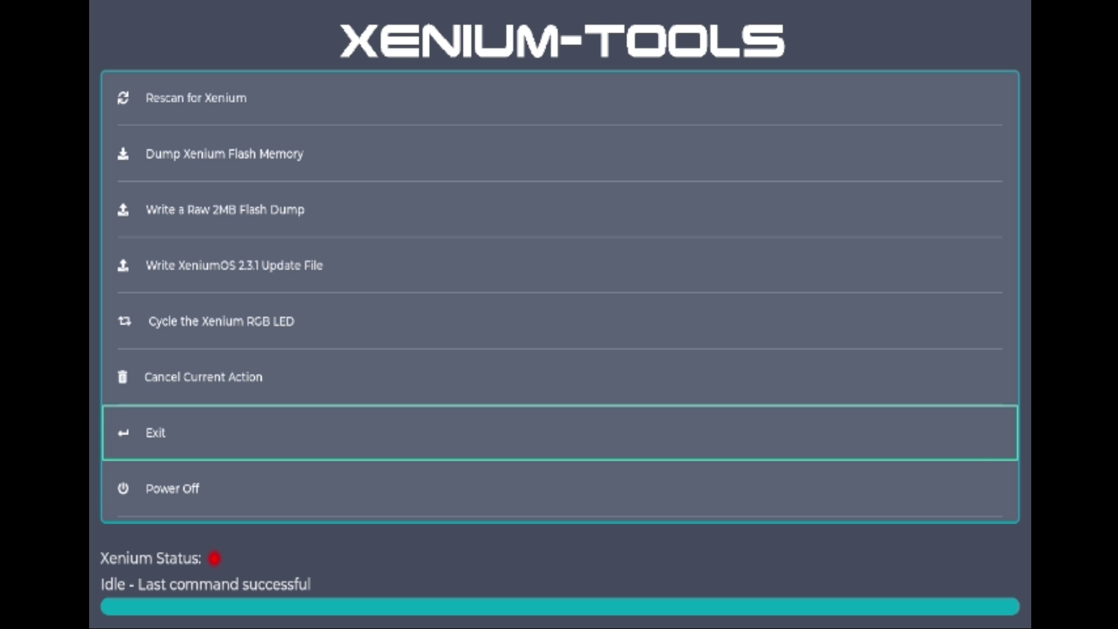
# Step: Move the Xenium-Tools selection up to Exit so the Xbox reboots into PrometheOS
pyautogui.press('Up')
pyautogui.press('Up')
pyautogui.press('Up')
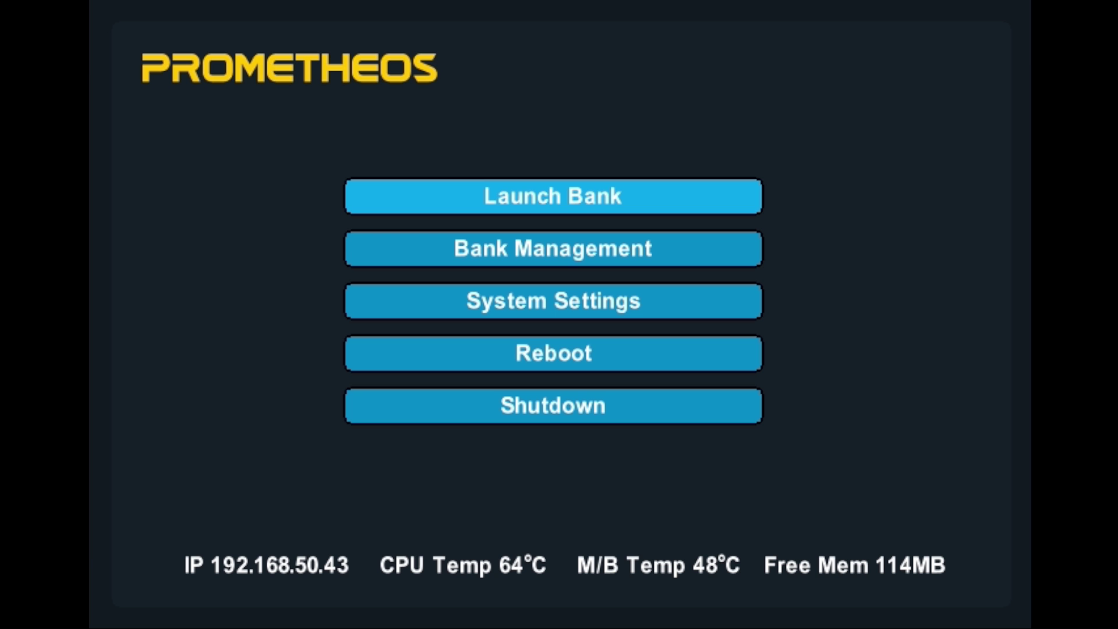
# Step: Open the Launch Bank list and cancel launching the TSOP bank
pyautogui.press('Down')
pyautogui.press('Up')
pyautogui.press('Down')
pyautogui.press('Up')
pyautogui.press('Down')
pyautogui.press('Up')
pyautogui.press('Return')
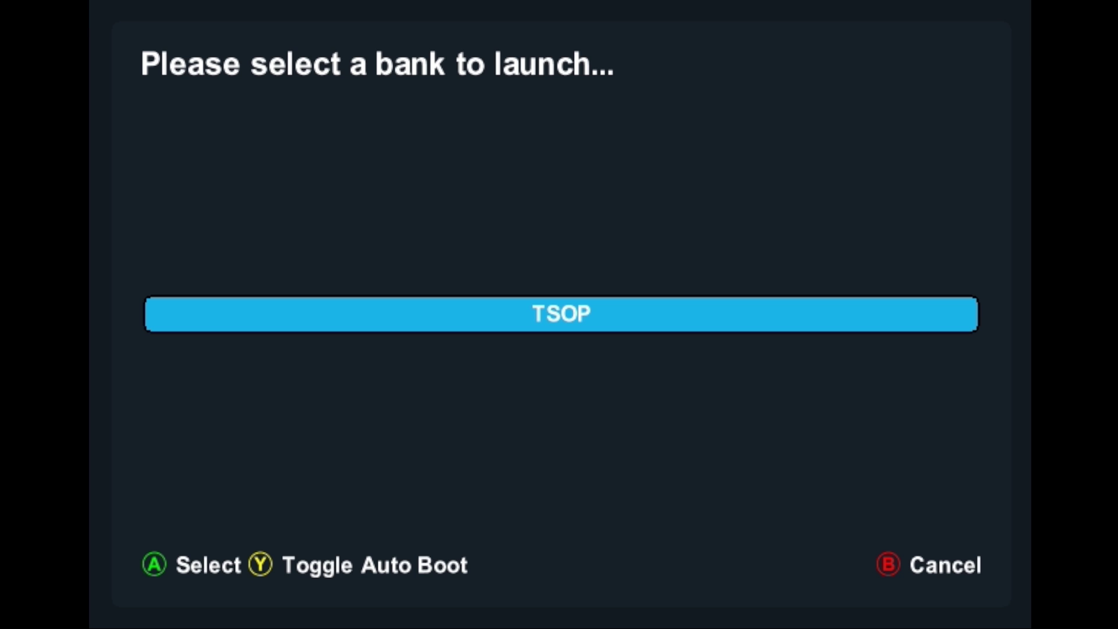
pyautogui.press('Escape')
# Step: Look over the Bank Management options, then go back and open System Settings
pyautogui.press('Down')
pyautogui.press('Up')
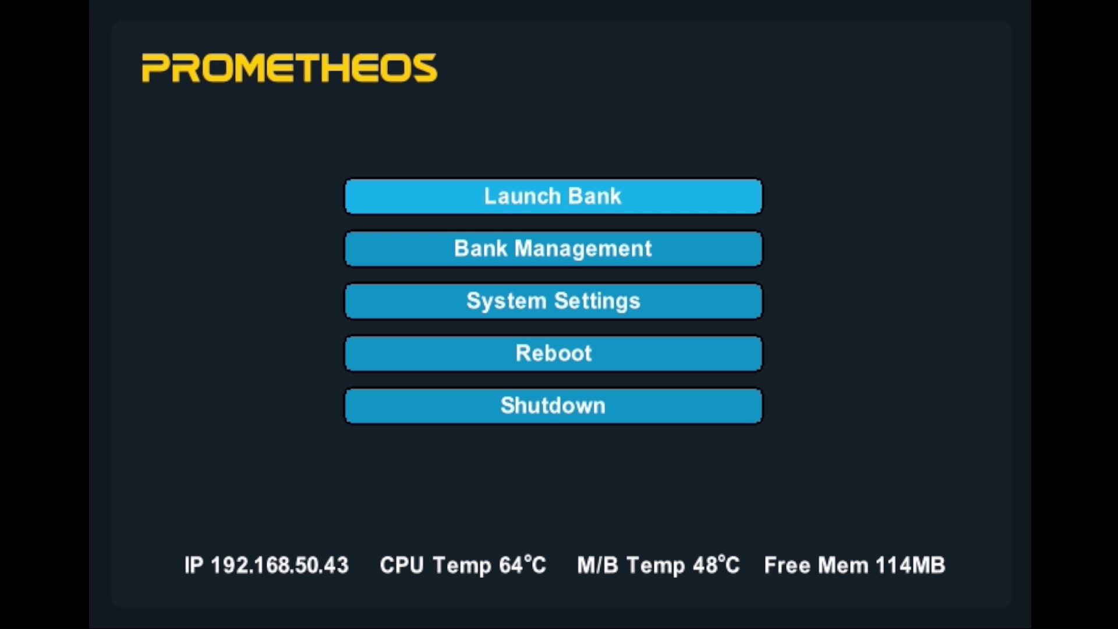
pyautogui.press('Down')
pyautogui.press('Up')
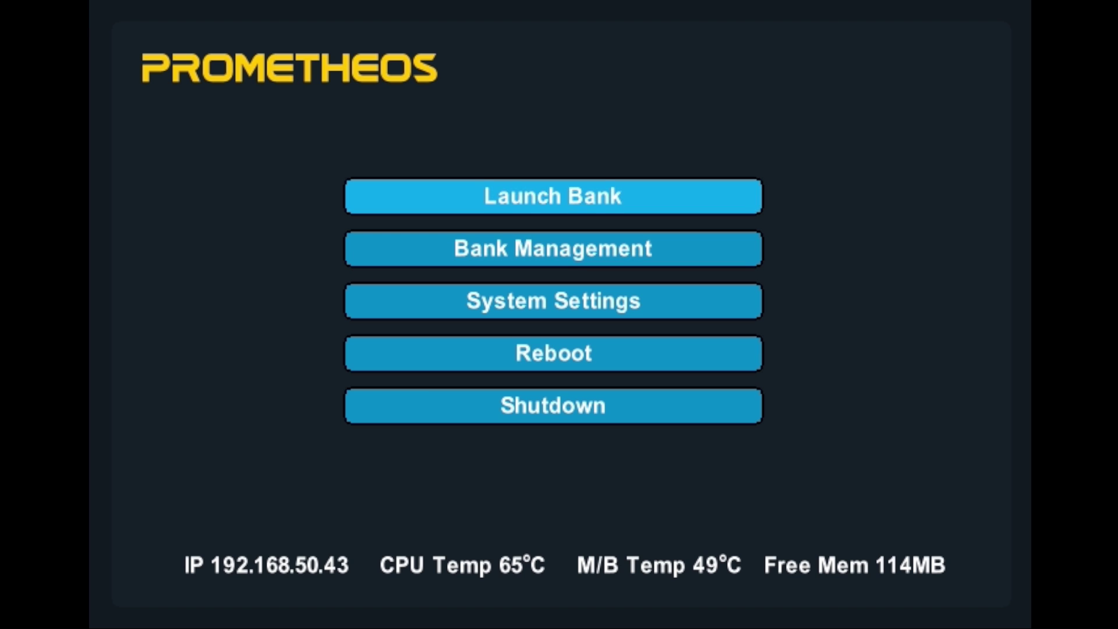
pyautogui.press('Down')
pyautogui.press('Return')
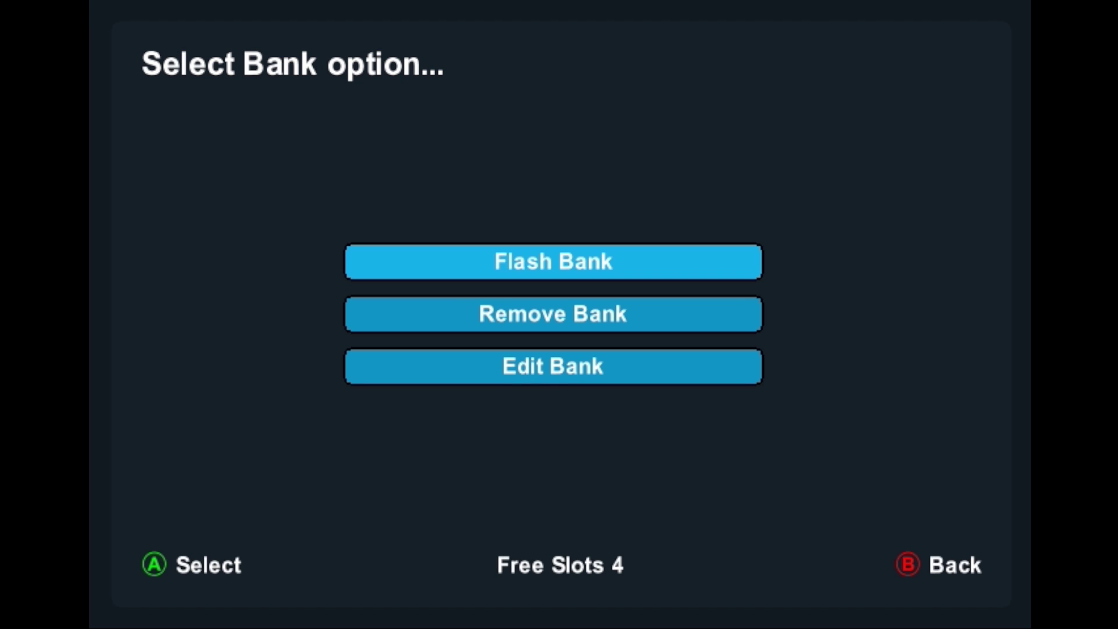
pyautogui.press('Down')
pyautogui.press('Up')
pyautogui.press('Down')
pyautogui.press('Down')
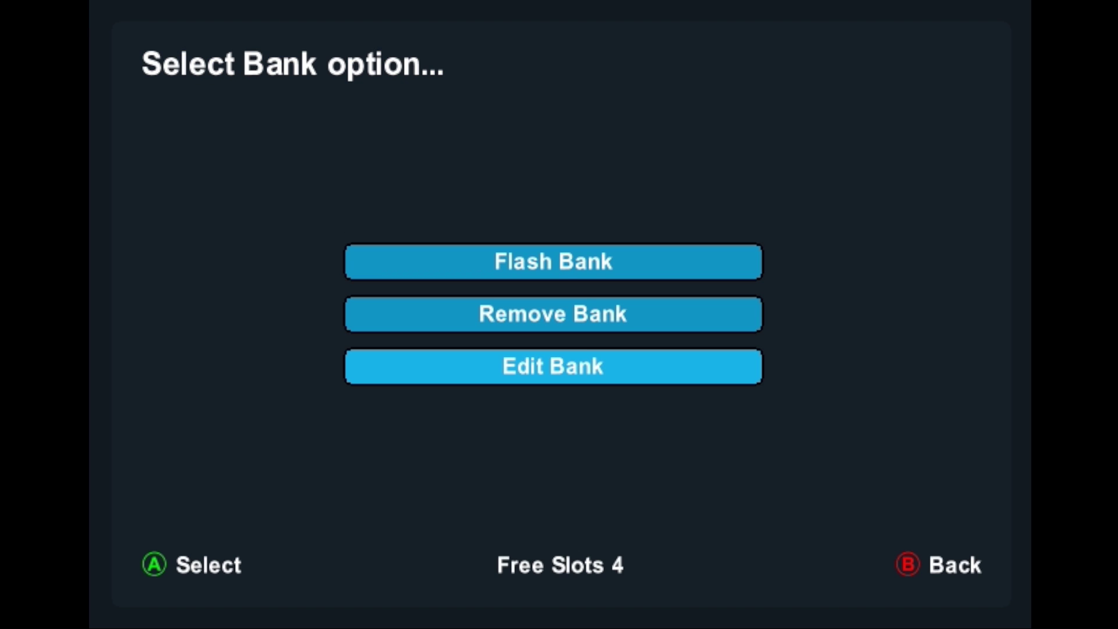
pyautogui.press('Up')
pyautogui.press('Up')
pyautogui.press('Escape')
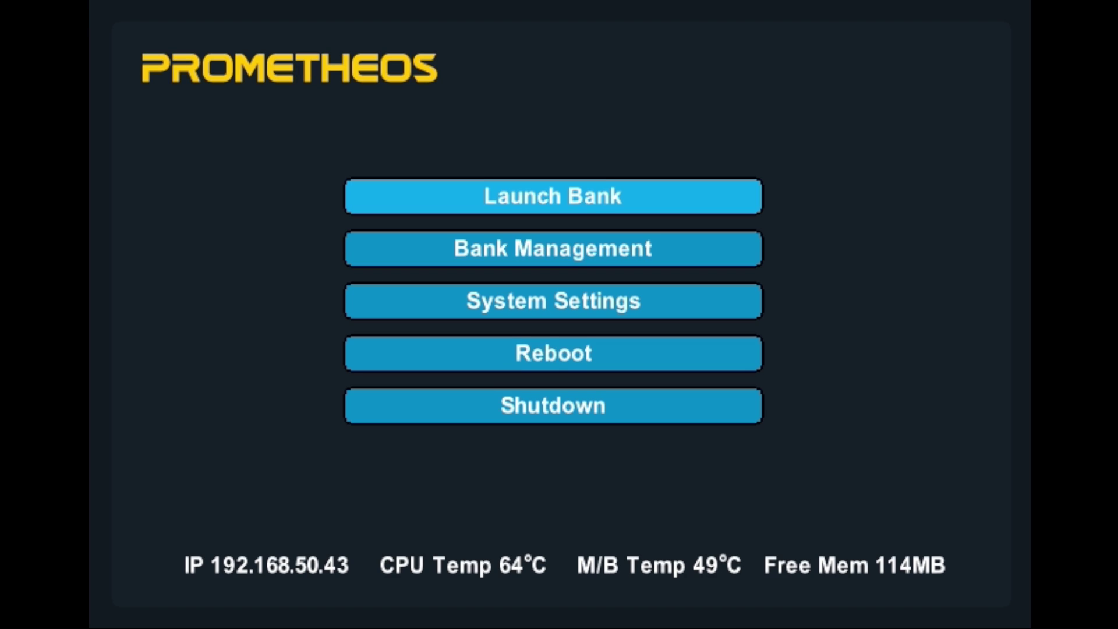
pyautogui.press('Down')
pyautogui.press('Down')
pyautogui.press('Return')
pyautogui.press('Down')
pyautogui.press('Up')
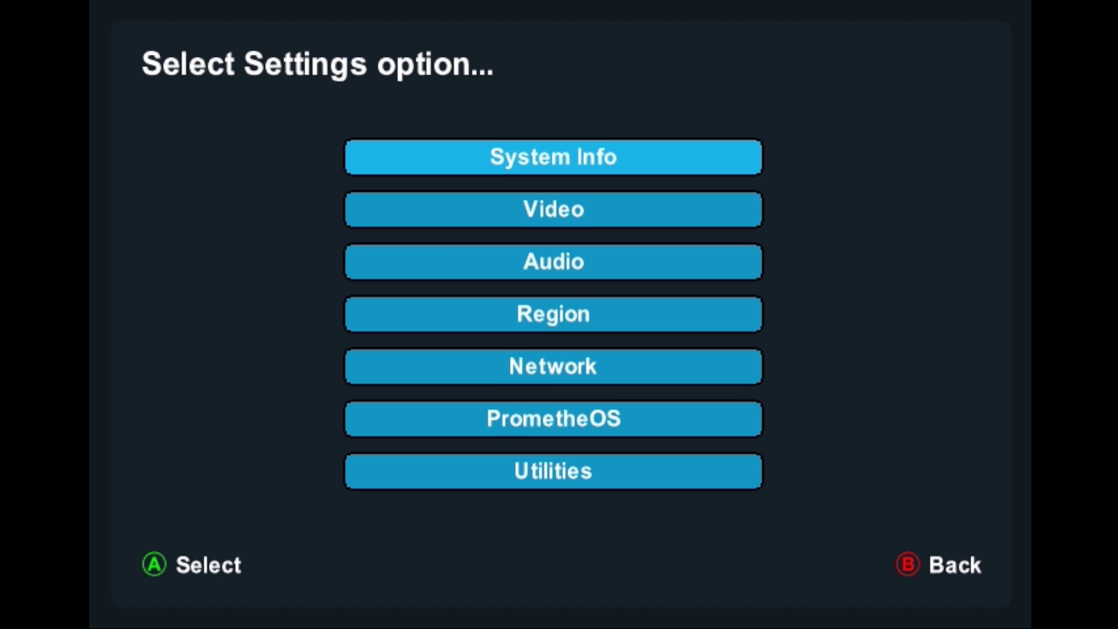
pyautogui.press('Return')
pyautogui.press('Down')
pyautogui.press('Up')
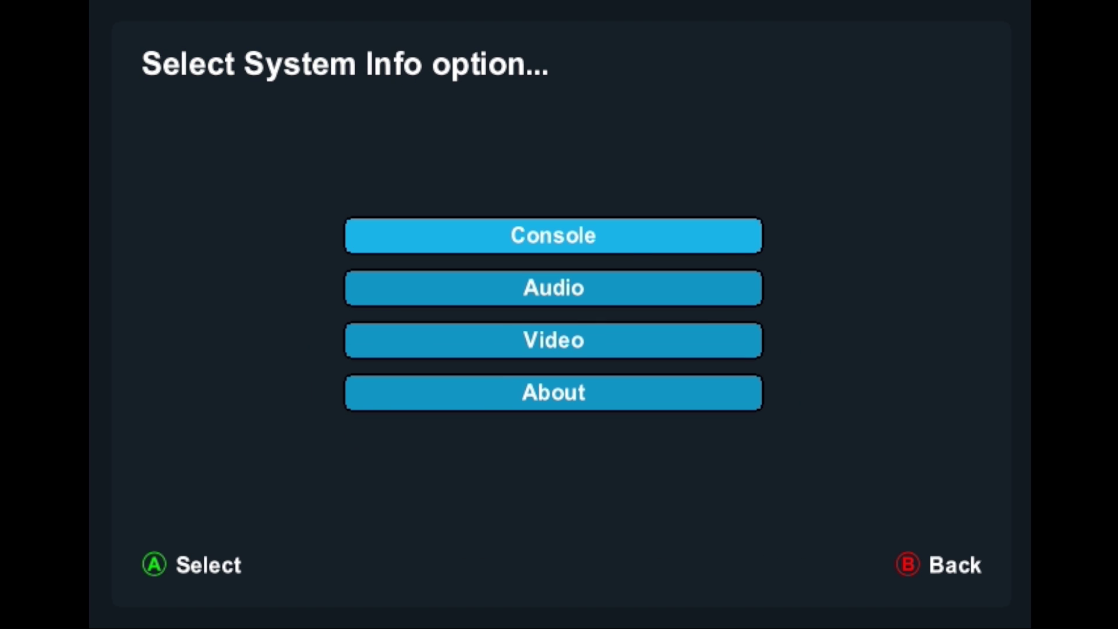
pyautogui.press('Return')
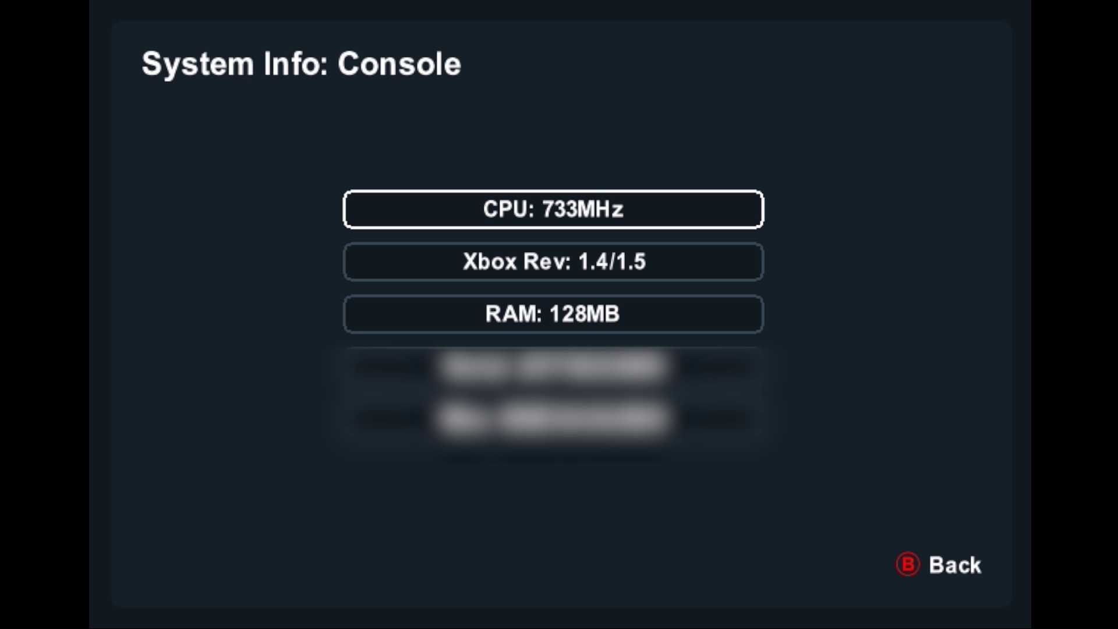
pyautogui.press('Escape')
pyautogui.press('Down')
pyautogui.press('Down')
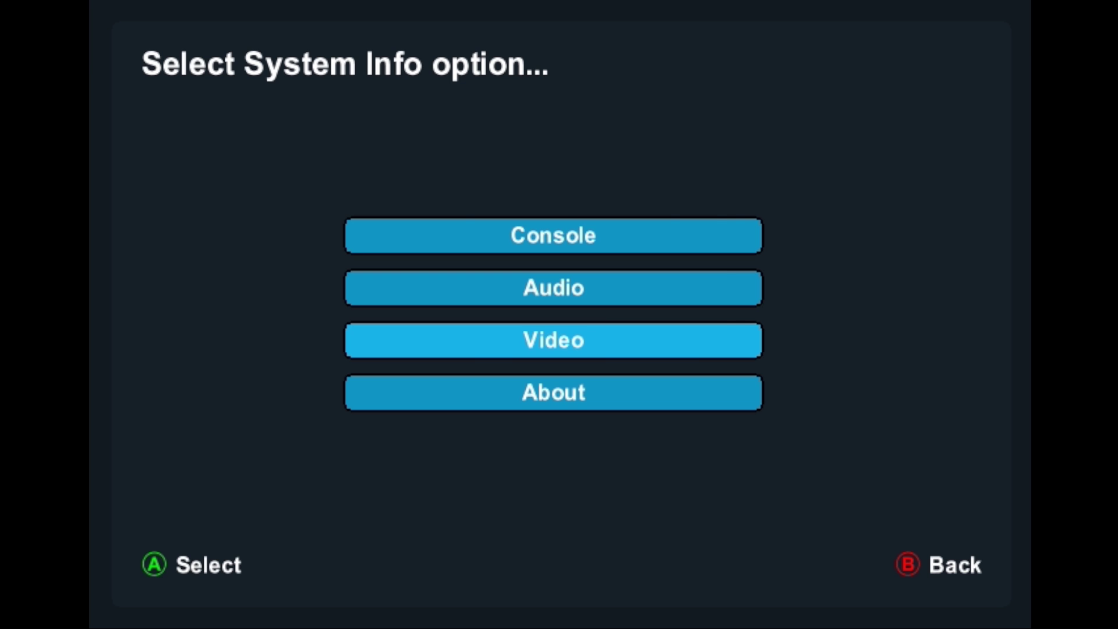
pyautogui.press('Return')
pyautogui.press('Down')
pyautogui.press('Up')
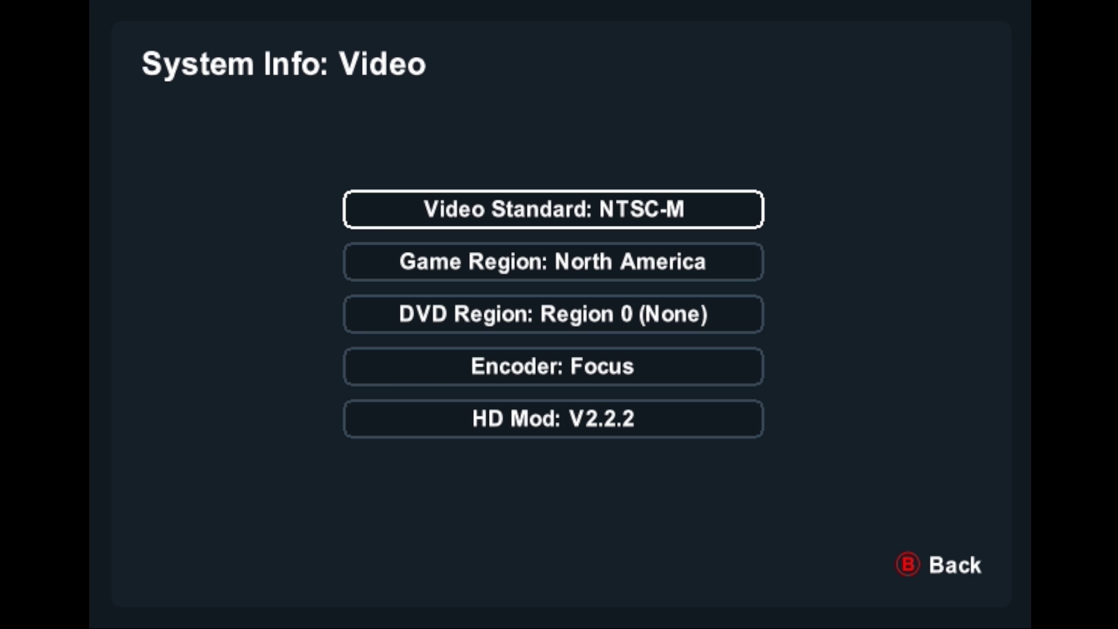
pyautogui.press('Down')
pyautogui.press('Down')
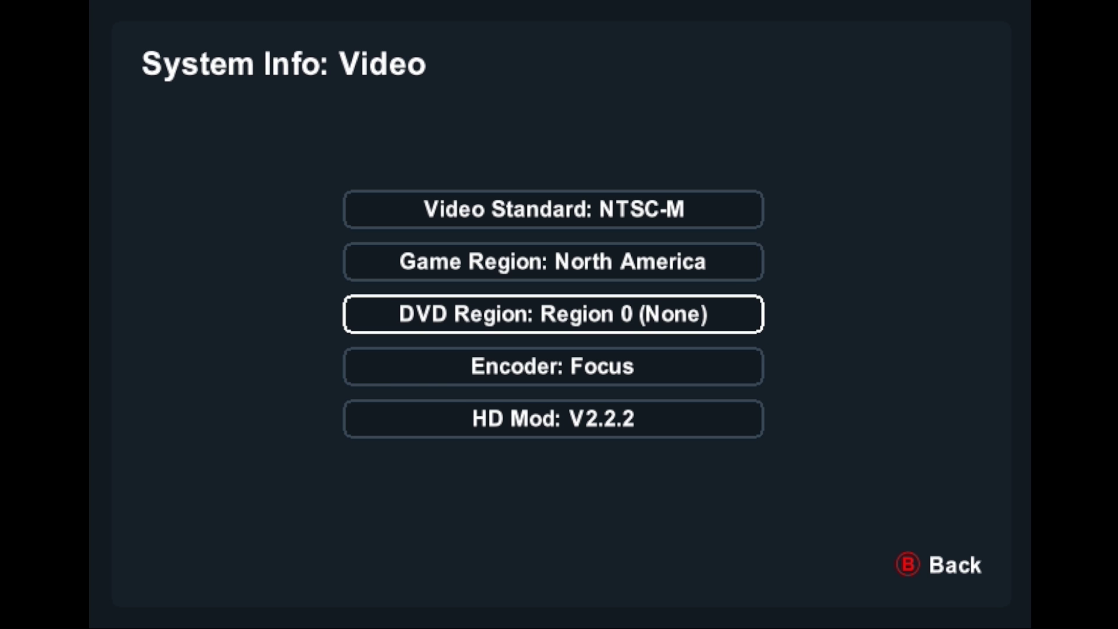
pyautogui.press('Down')
pyautogui.press('Down')
pyautogui.press('Up')
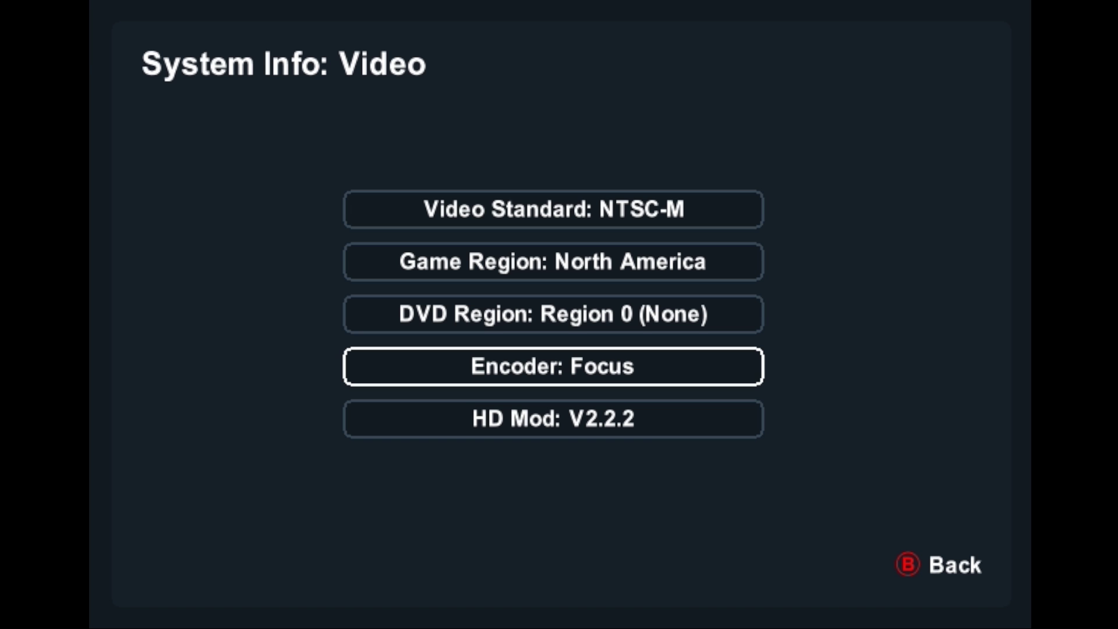
pyautogui.press('Down')
pyautogui.press('Down')
pyautogui.press('Up')
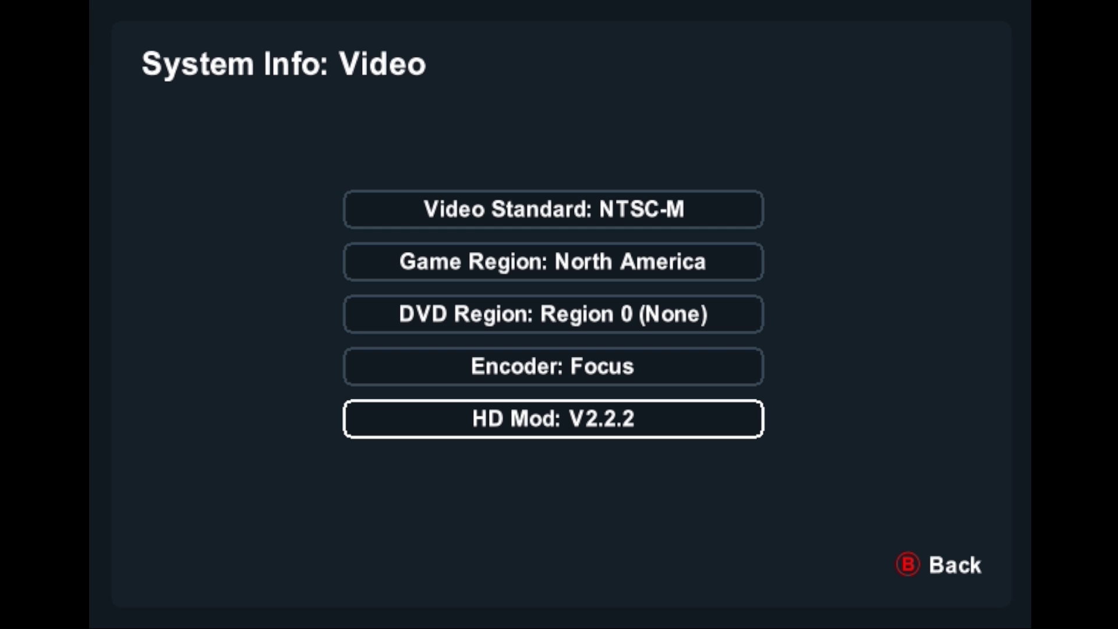
pyautogui.press('Up')
pyautogui.press('Down')
pyautogui.press('Up')
pyautogui.press('Down')
pyautogui.press('Up')
pyautogui.press('Down')
pyautogui.press('Escape')
pyautogui.press('Down')
pyautogui.press('Down')
pyautogui.press('Down')
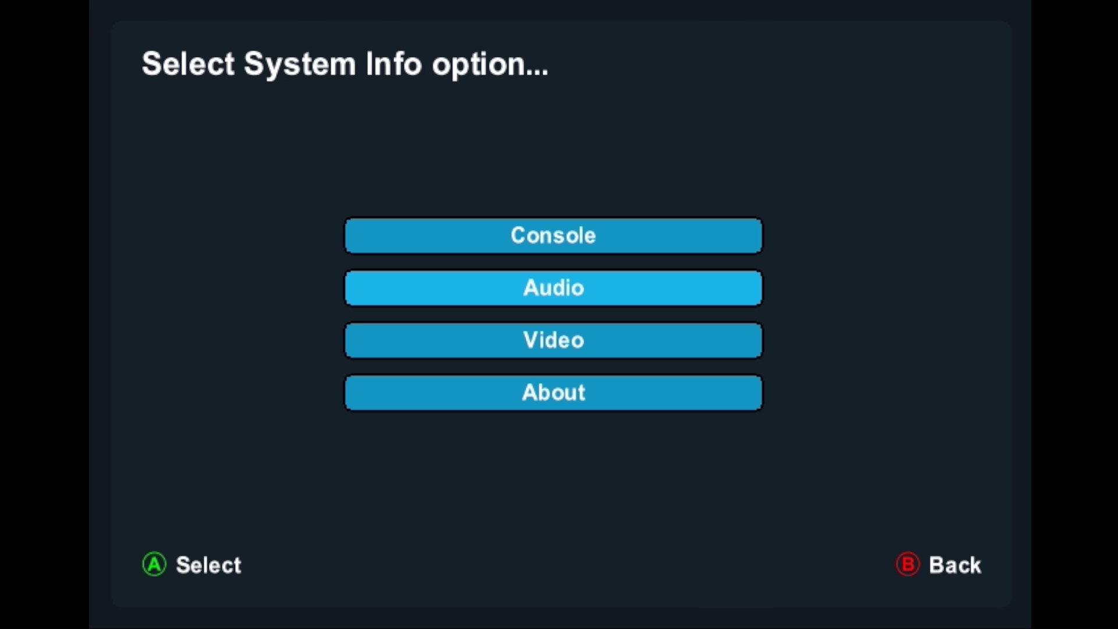
pyautogui.press('Return')
pyautogui.press('Down')
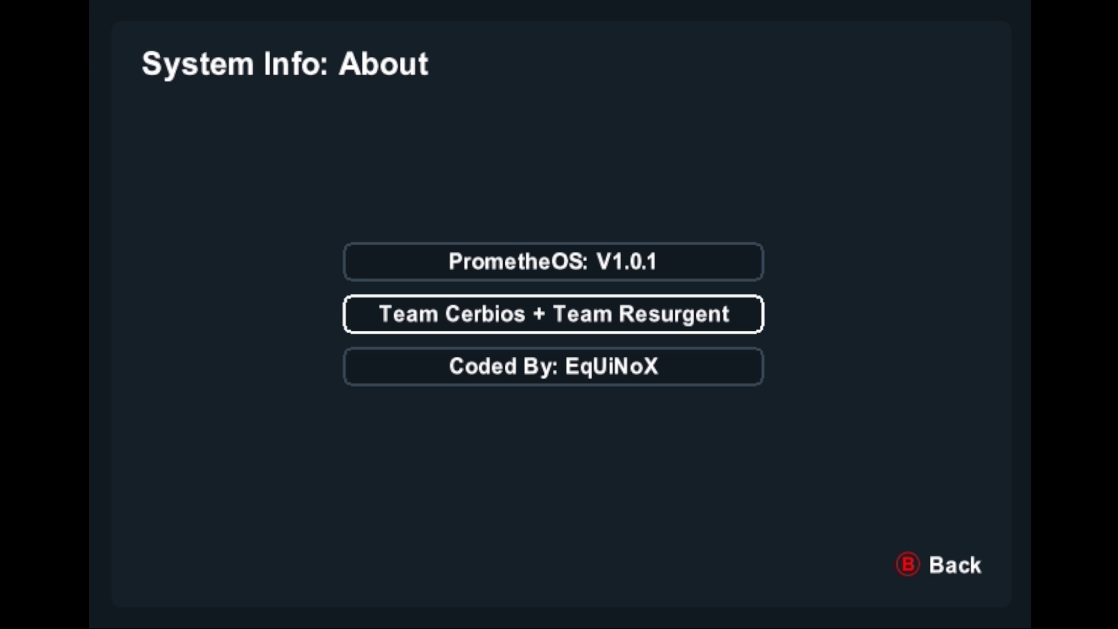
pyautogui.press('Up')
pyautogui.press('Down')
pyautogui.press('Down')
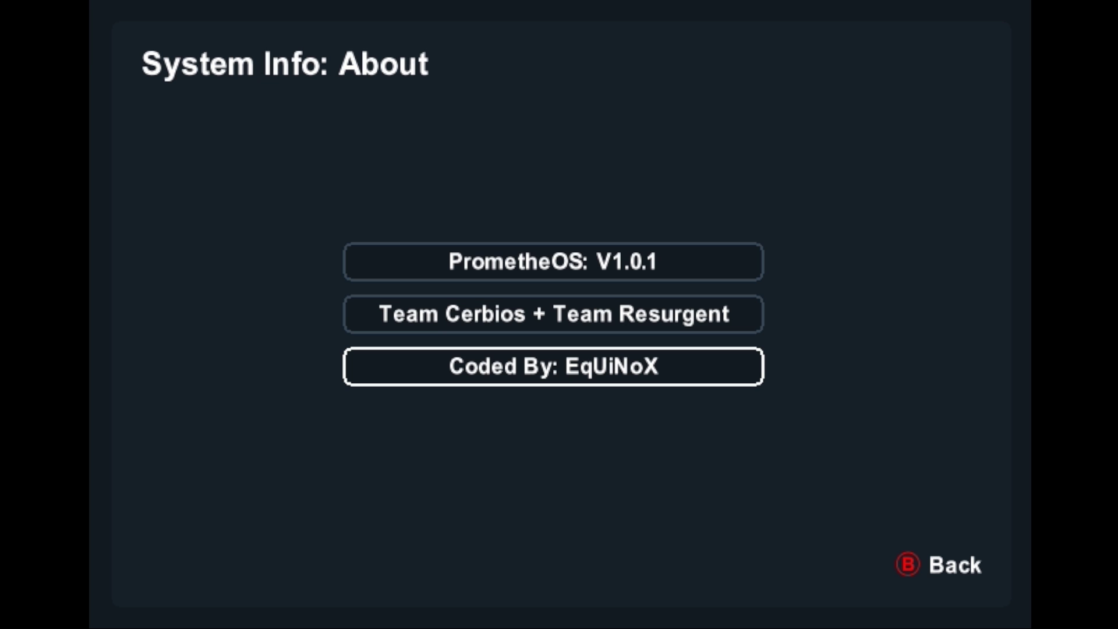
pyautogui.press('Up')
pyautogui.press('Up')
pyautogui.press('Down')
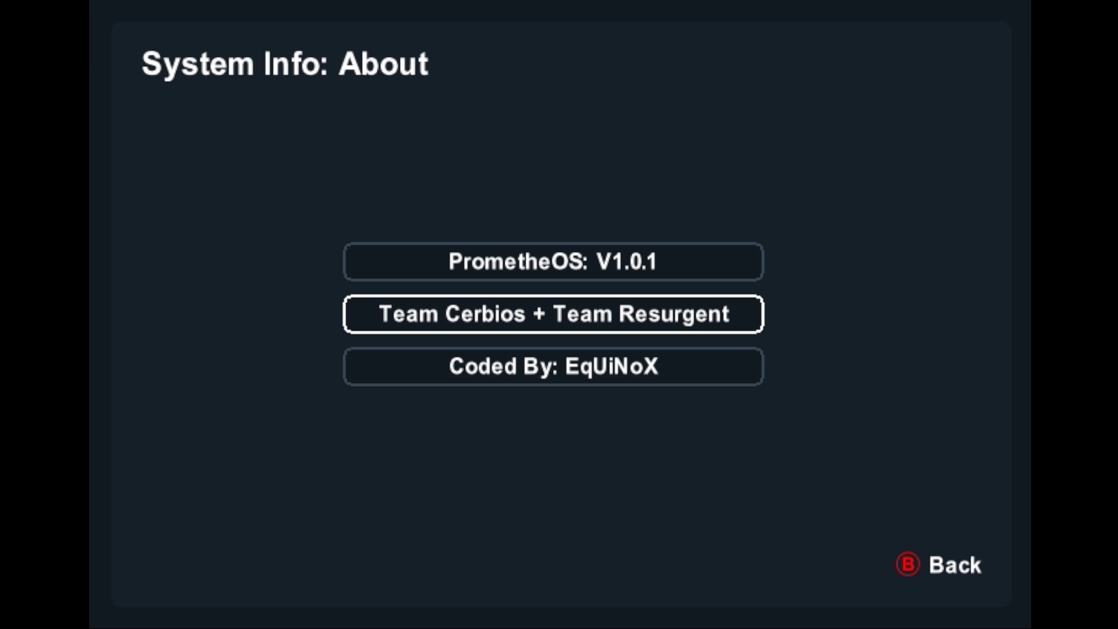
pyautogui.press('Up')
pyautogui.press('Down')
pyautogui.press('Down')
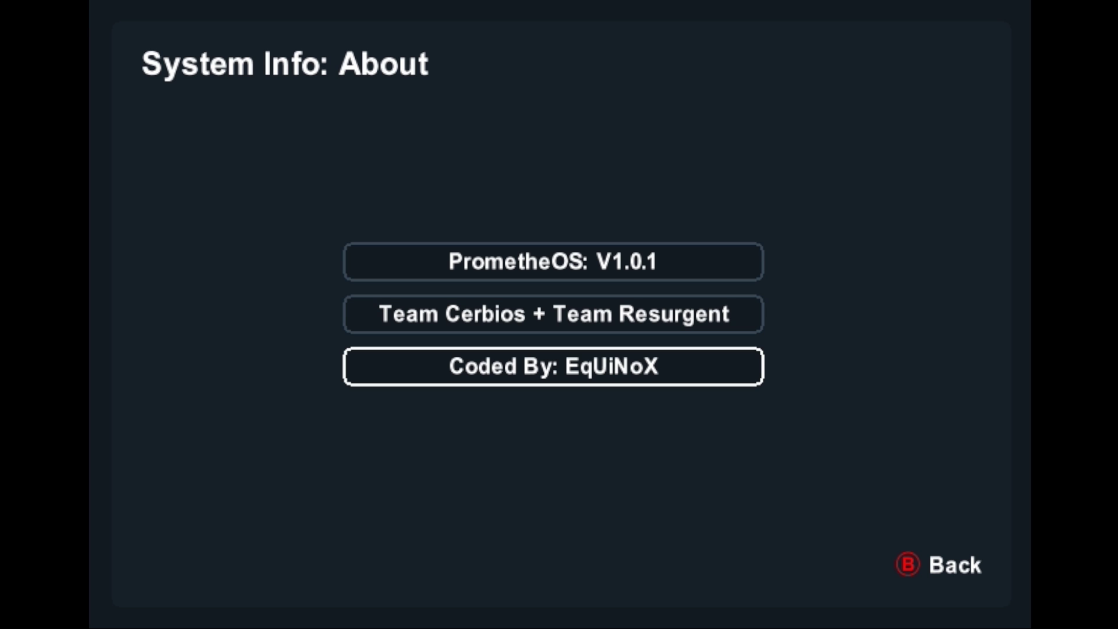
pyautogui.press('Escape')
pyautogui.press('Down')
pyautogui.press('Down')
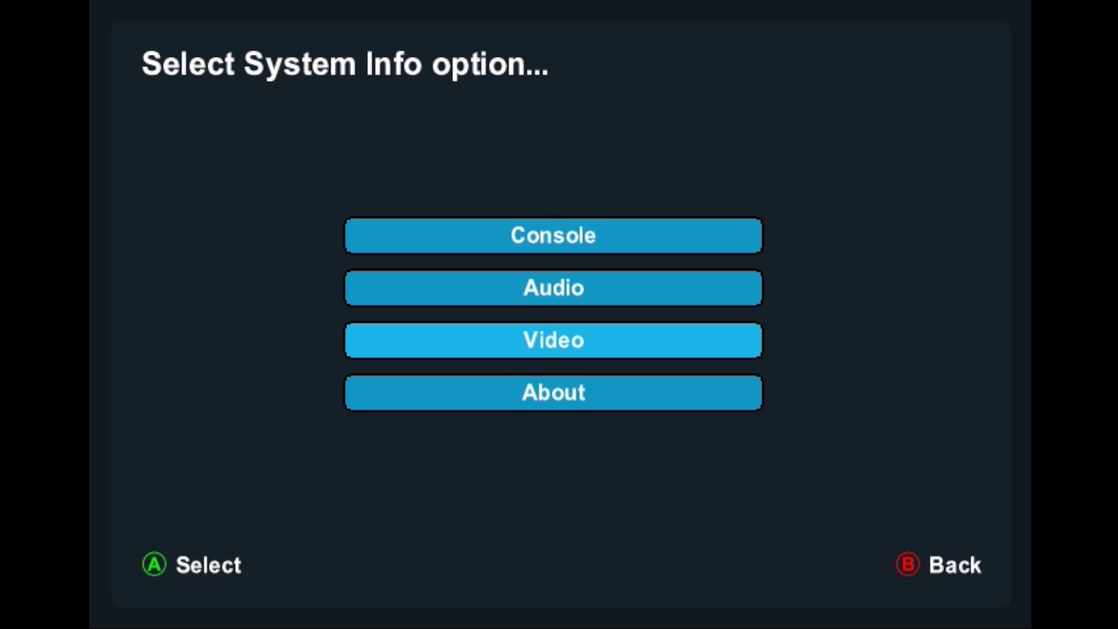
pyautogui.press('Escape')
pyautogui.press('Down')
pyautogui.press('Down')
pyautogui.press('Down')
pyautogui.press('Down')
pyautogui.press('Down')
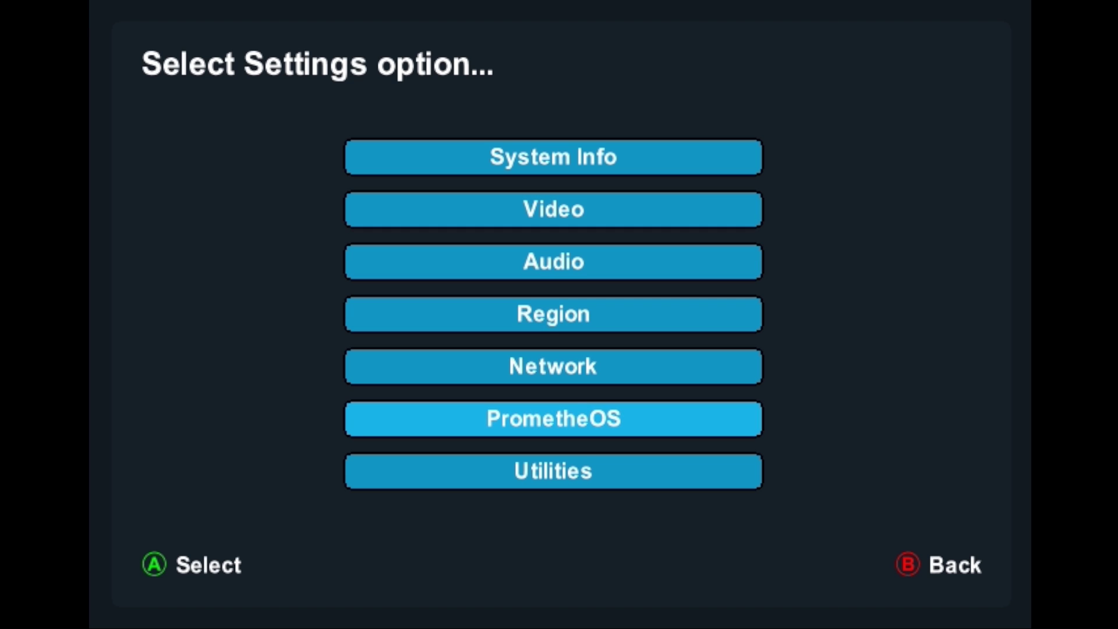
# Step: Review the video standard and game region choices in Region settings
pyautogui.press('Up')
pyautogui.press('Up')
pyautogui.press('Return')
pyautogui.press('Right')
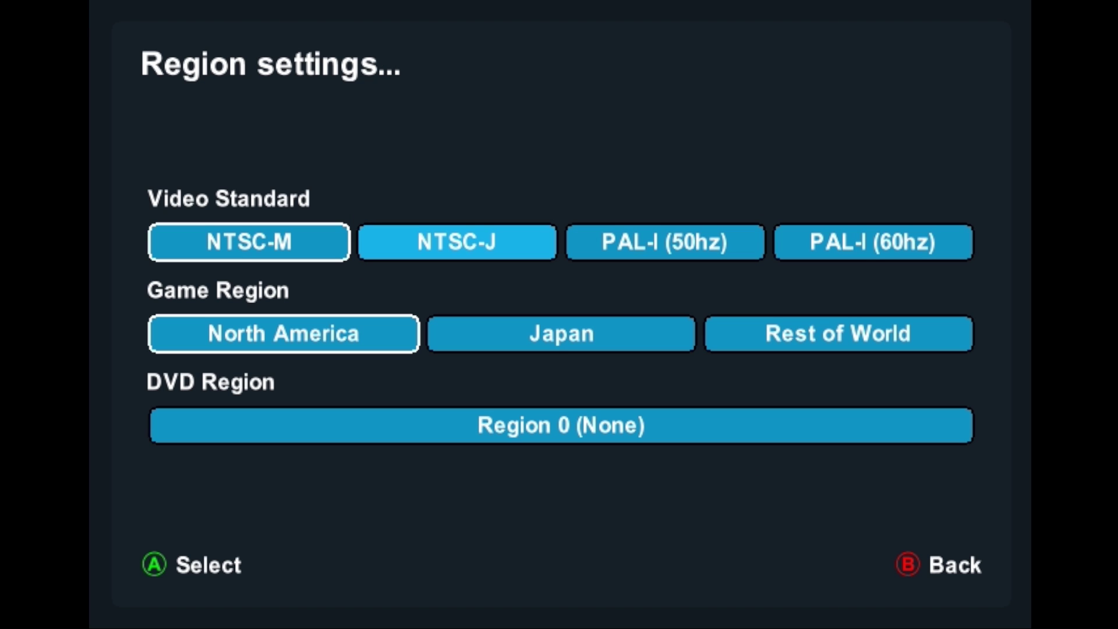
pyautogui.press('Left')
pyautogui.press('Right')
pyautogui.press('Right')
pyautogui.press('Right')
pyautogui.press('Down')
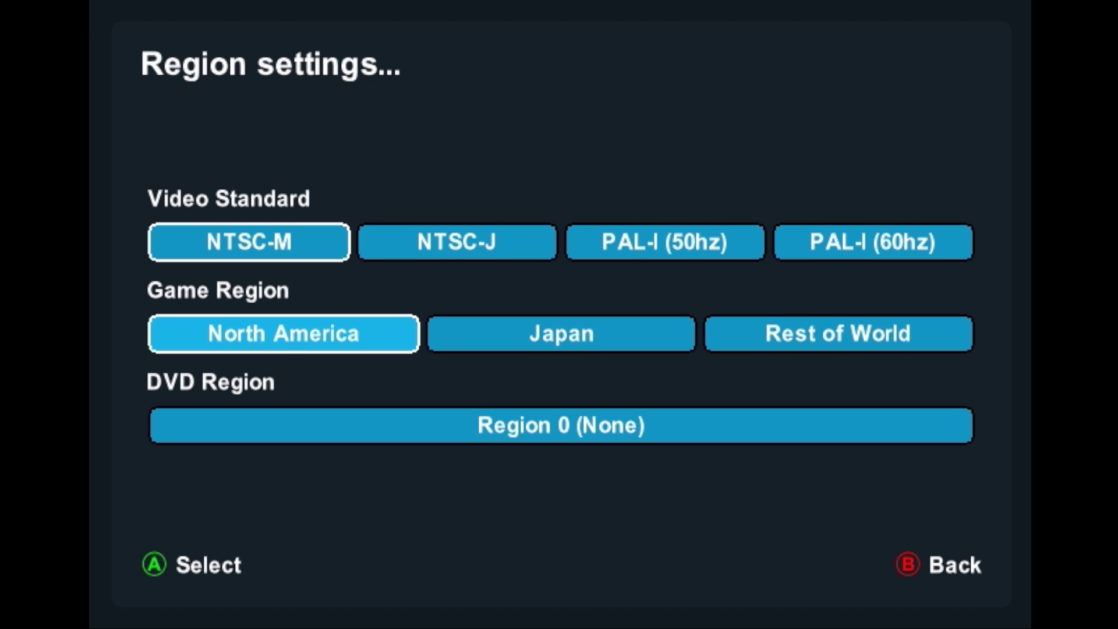
pyautogui.press('Right')
pyautogui.press('Right')
pyautogui.press('Down')
pyautogui.press('Escape')
# Step: Review the network address values in Network settings
pyautogui.press('Down')
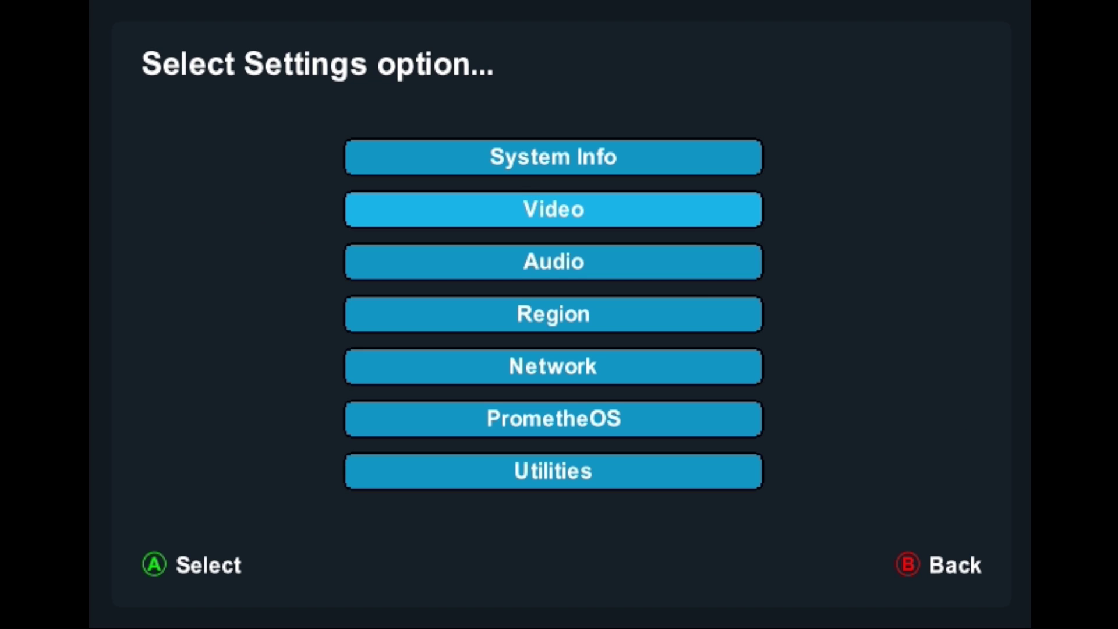
pyautogui.press('Down')
pyautogui.press('Down')
pyautogui.press('Down')
pyautogui.press('Return')
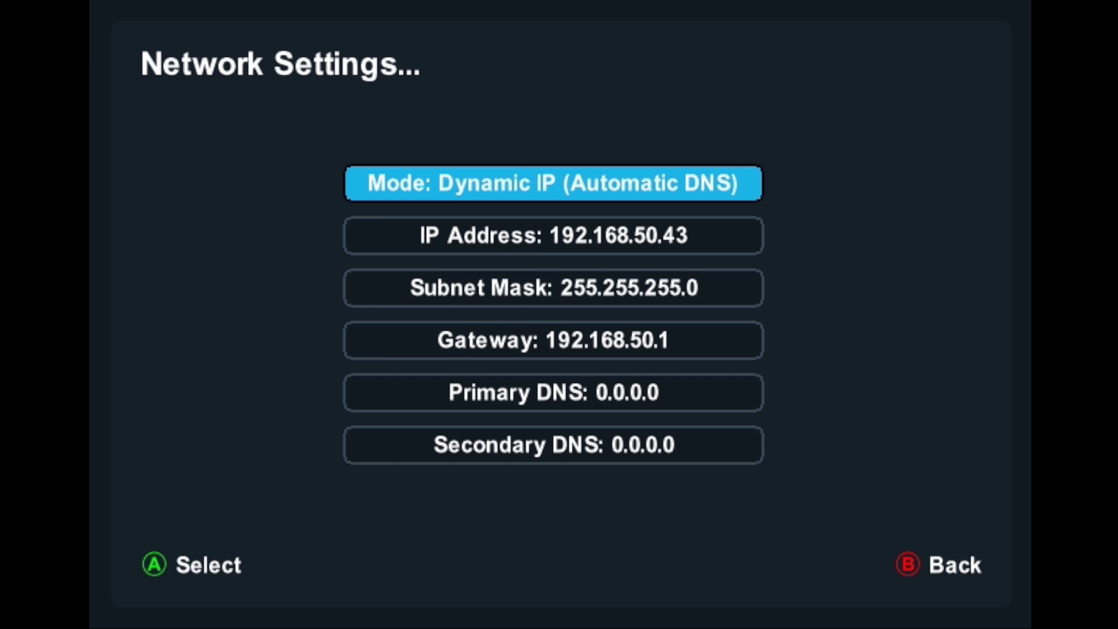
pyautogui.press('Down')
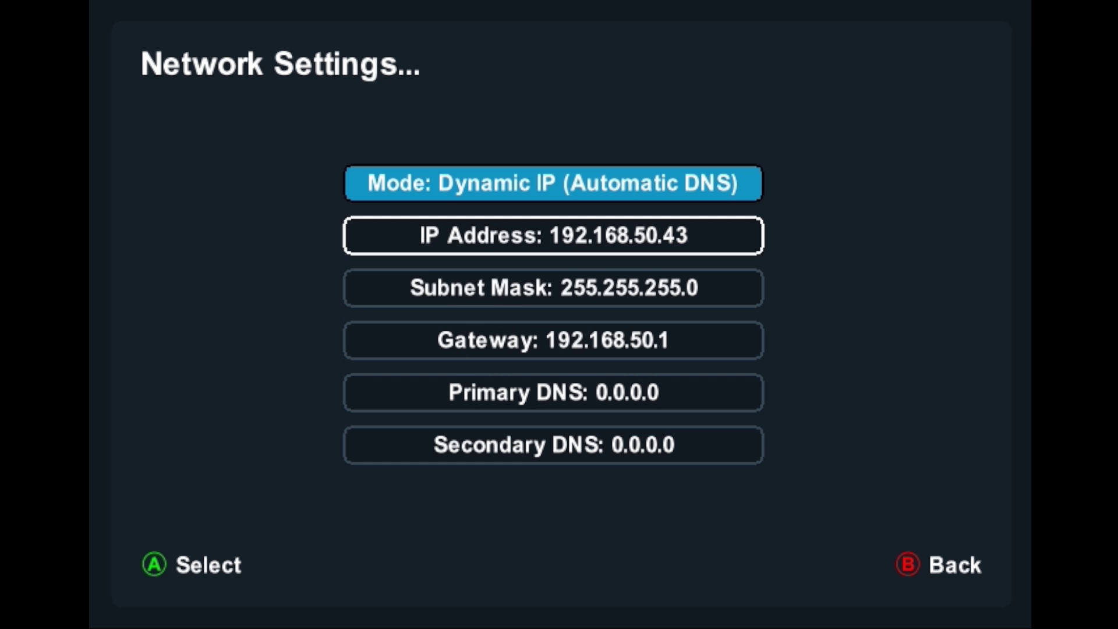
pyautogui.press('Down')
pyautogui.press('Down')
pyautogui.press('Down')
pyautogui.press('Escape')
pyautogui.press('Down')
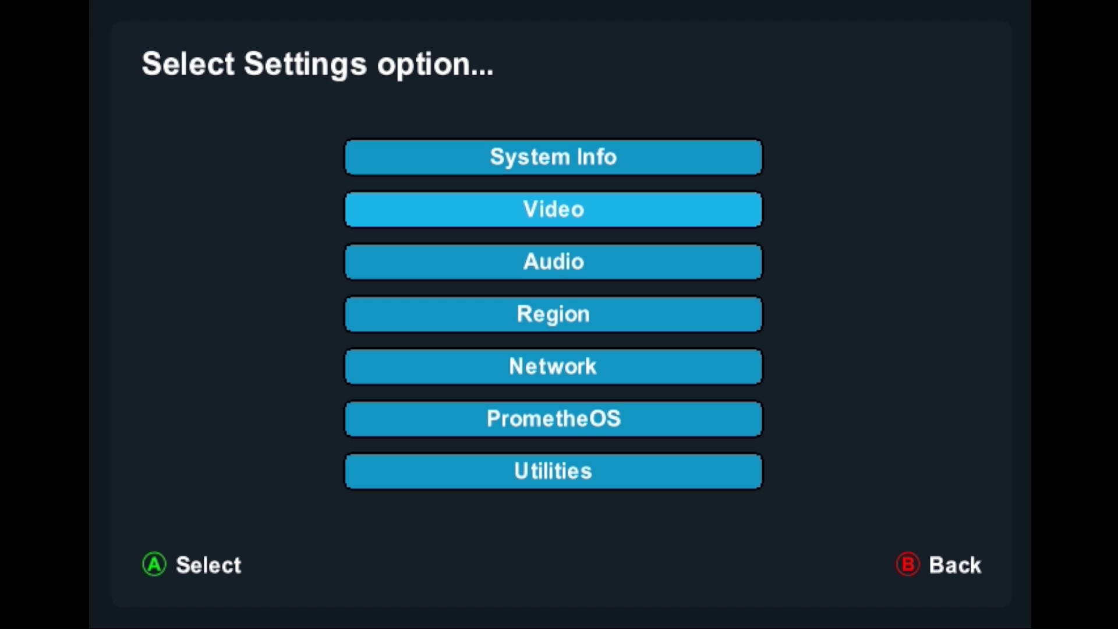
pyautogui.press('Down')
# Step: Open the PrometheOS settings and bring up the Skins list
pyautogui.press('Down')
pyautogui.press('Down')
pyautogui.press('Down')
pyautogui.press('Return')
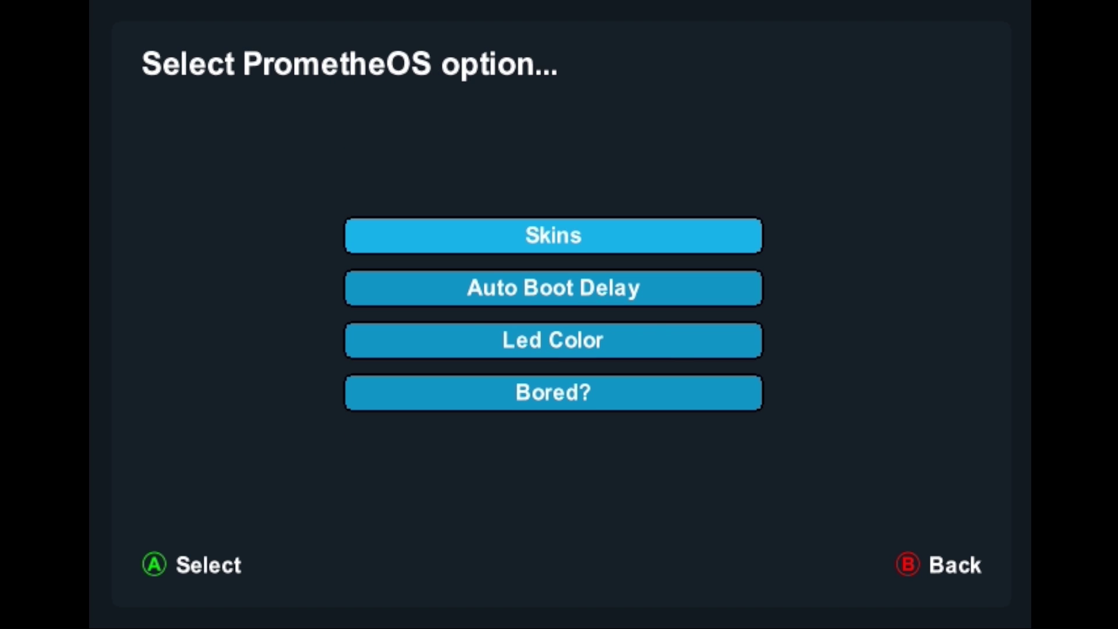
pyautogui.press('Down')
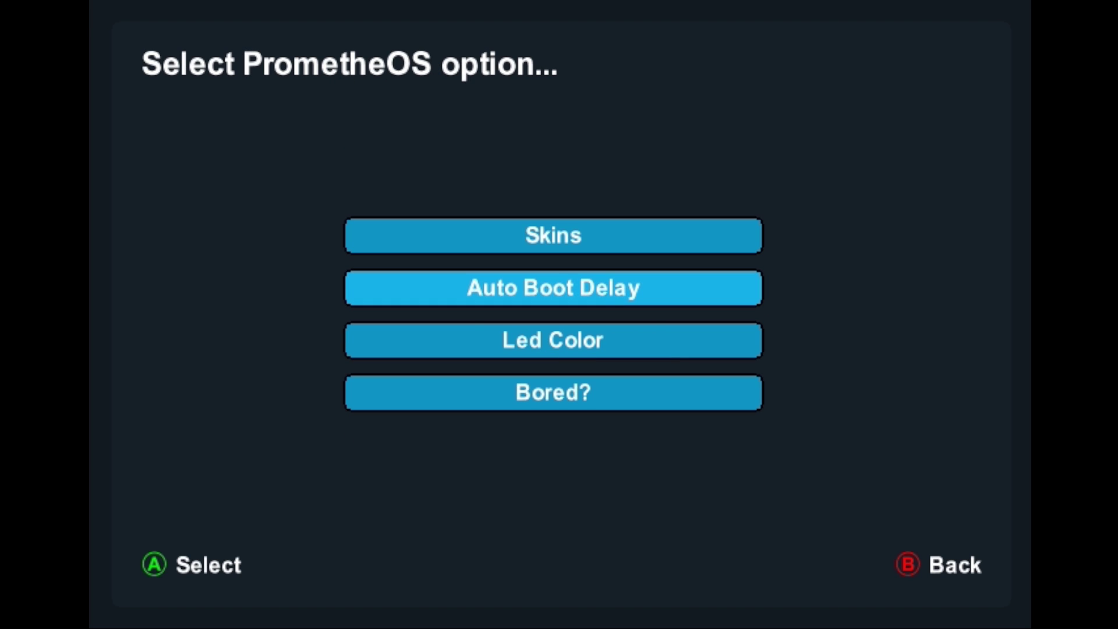
pyautogui.press('Up')
pyautogui.press('Return')
pyautogui.press('Down')
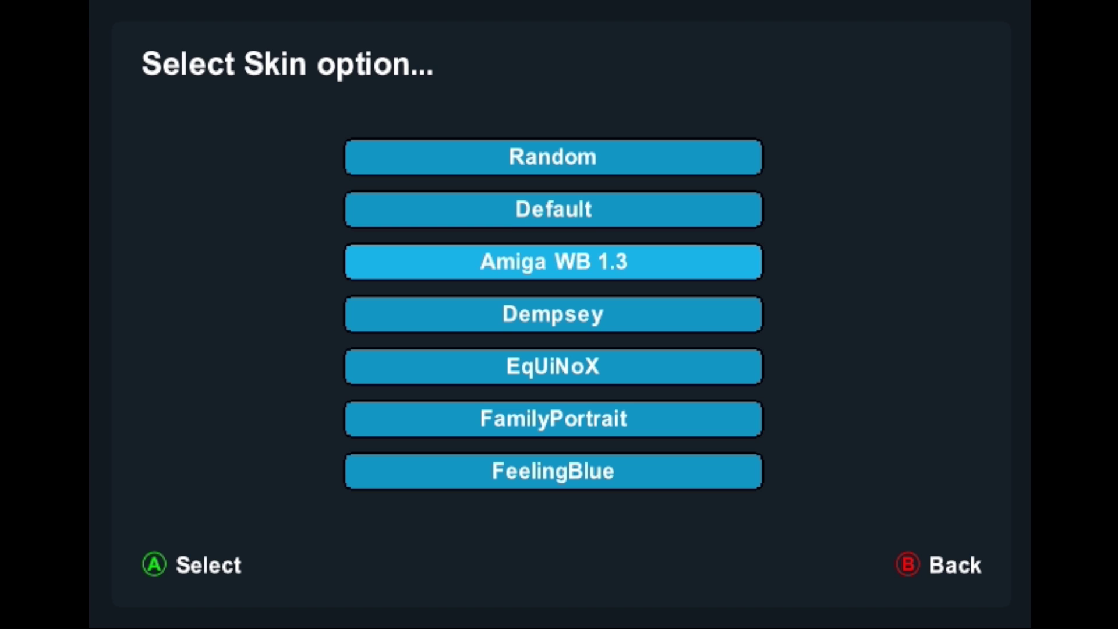
# Step: Preview the Halo v2, Harley Quinn, Hub, HugDaHag and JarvisBox skins
pyautogui.press('Up')
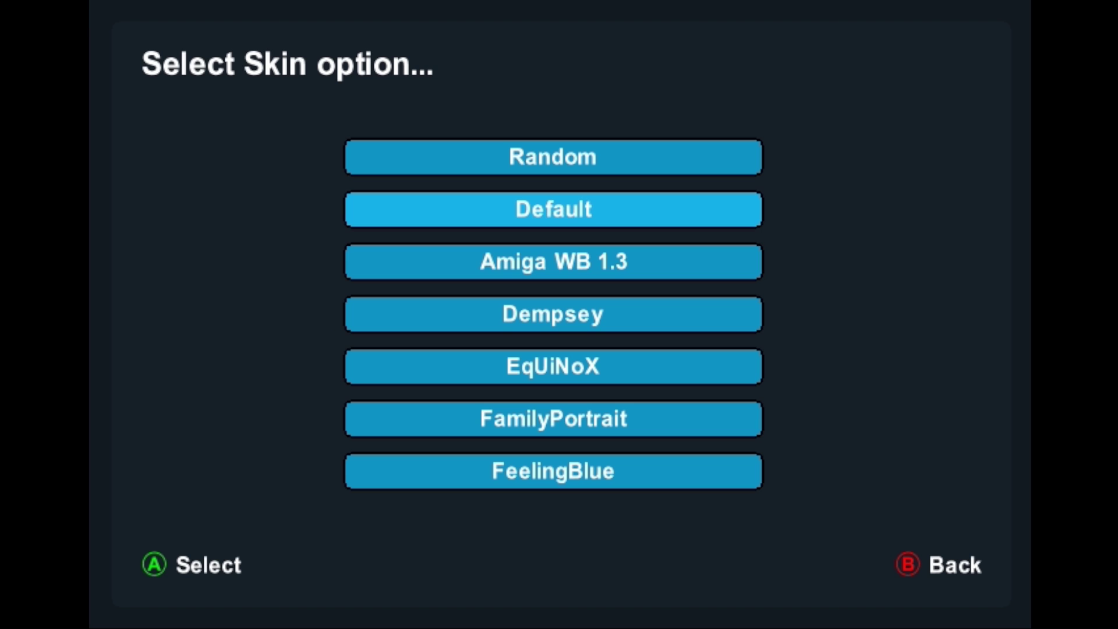
pyautogui.press('Down')
pyautogui.press('Down')
pyautogui.press('Down')
pyautogui.press('Down')
pyautogui.press('Down')
pyautogui.press('Down')
pyautogui.press('Down')
pyautogui.press('Down')
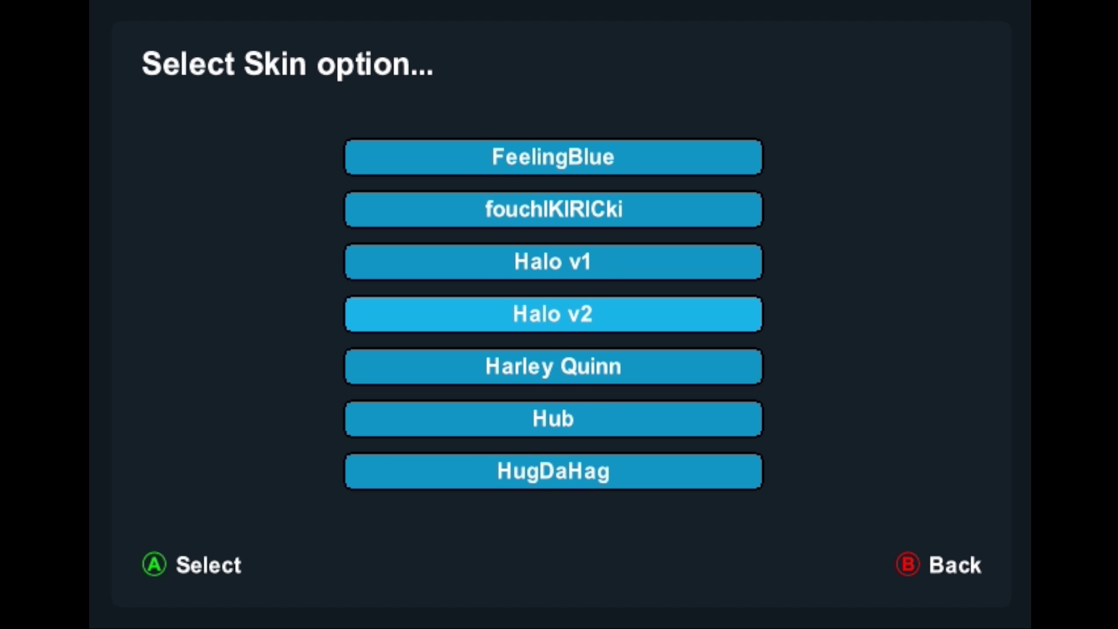
pyautogui.press('Return')
pyautogui.press('Down')
pyautogui.press('Up')
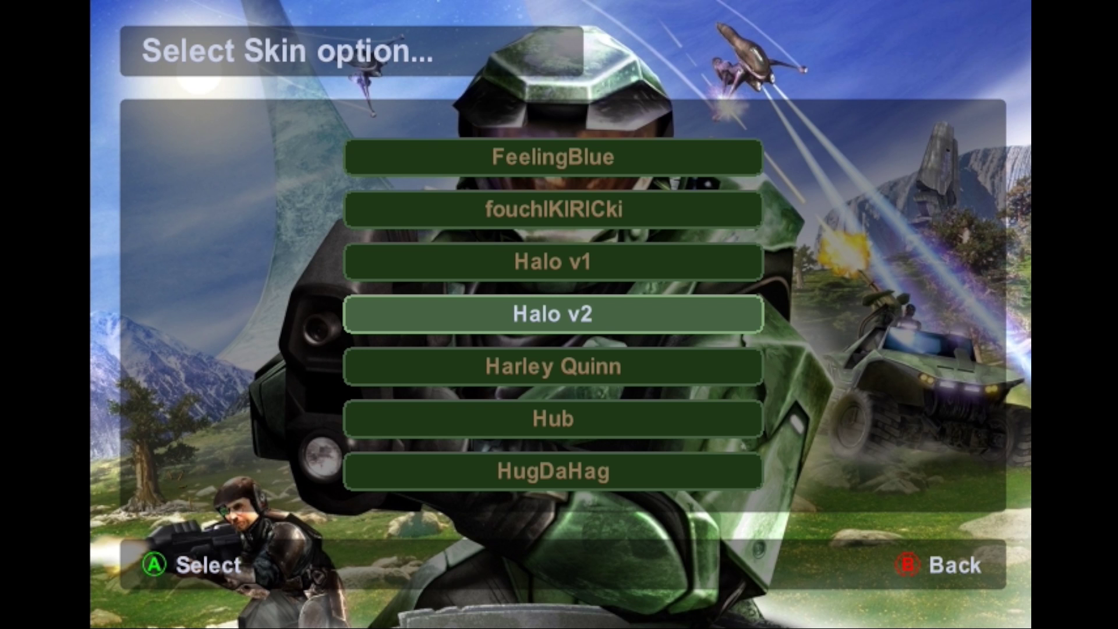
pyautogui.press('Down')
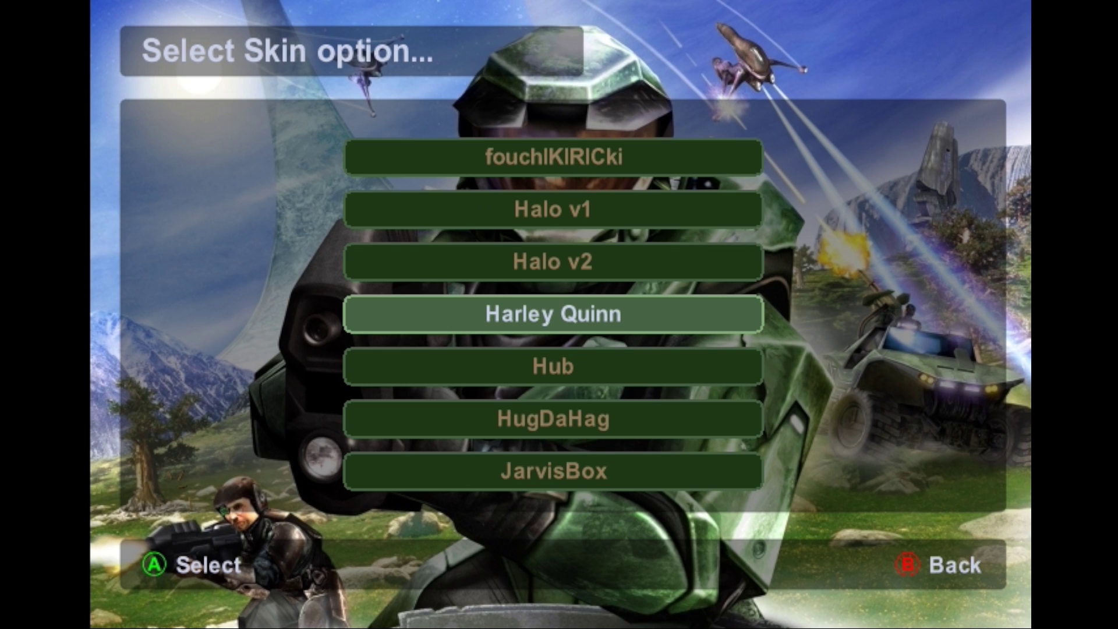
pyautogui.press('Return')
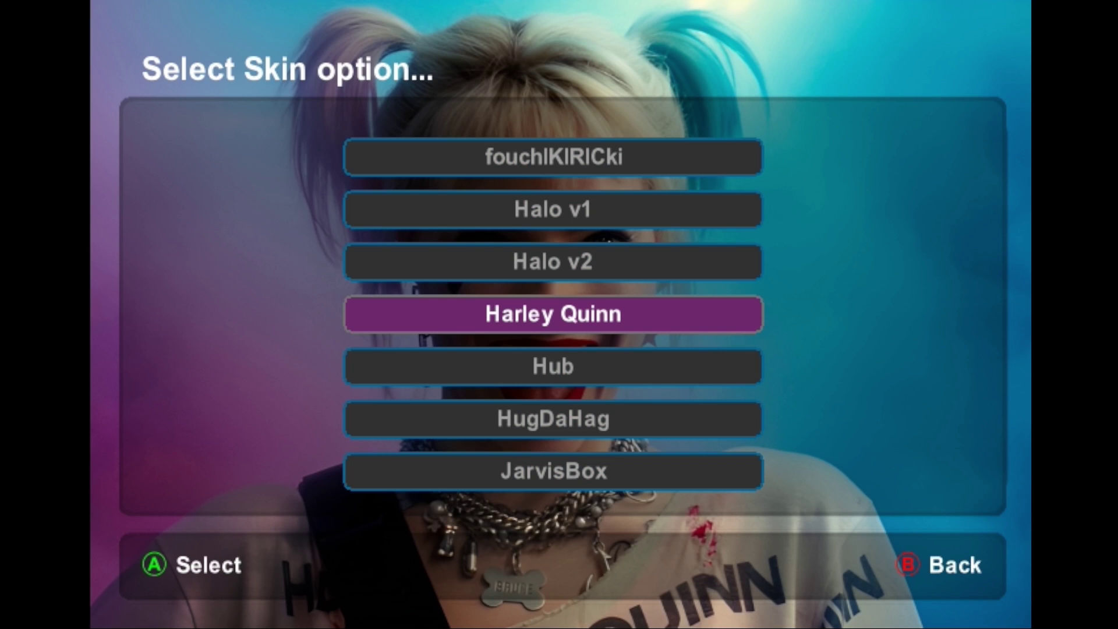
pyautogui.press('Down')
pyautogui.press('Return')
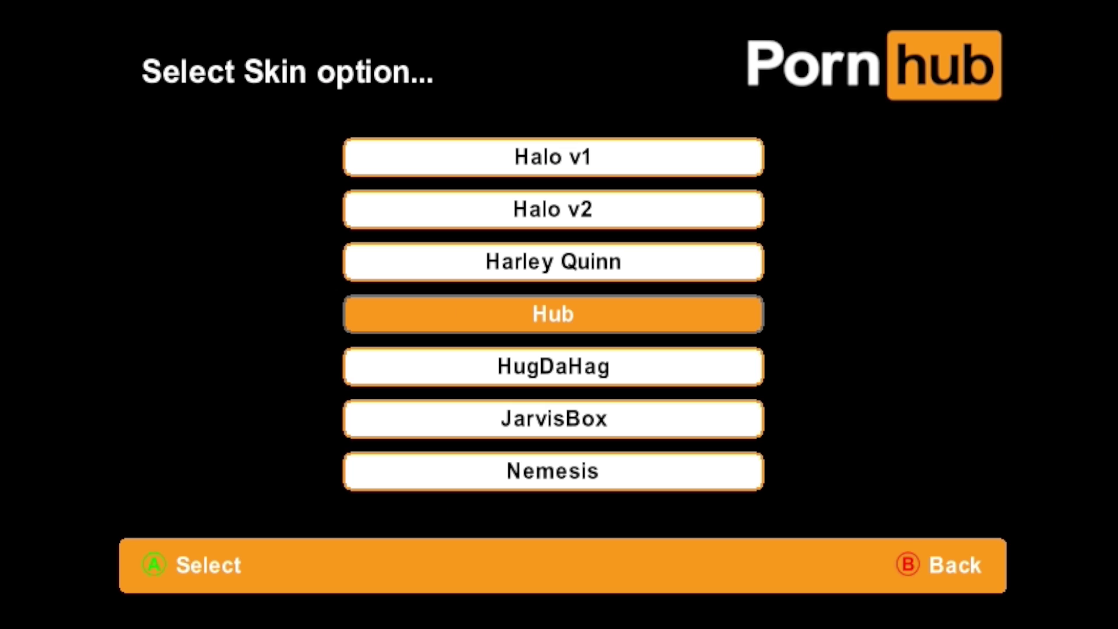
pyautogui.press('Down')
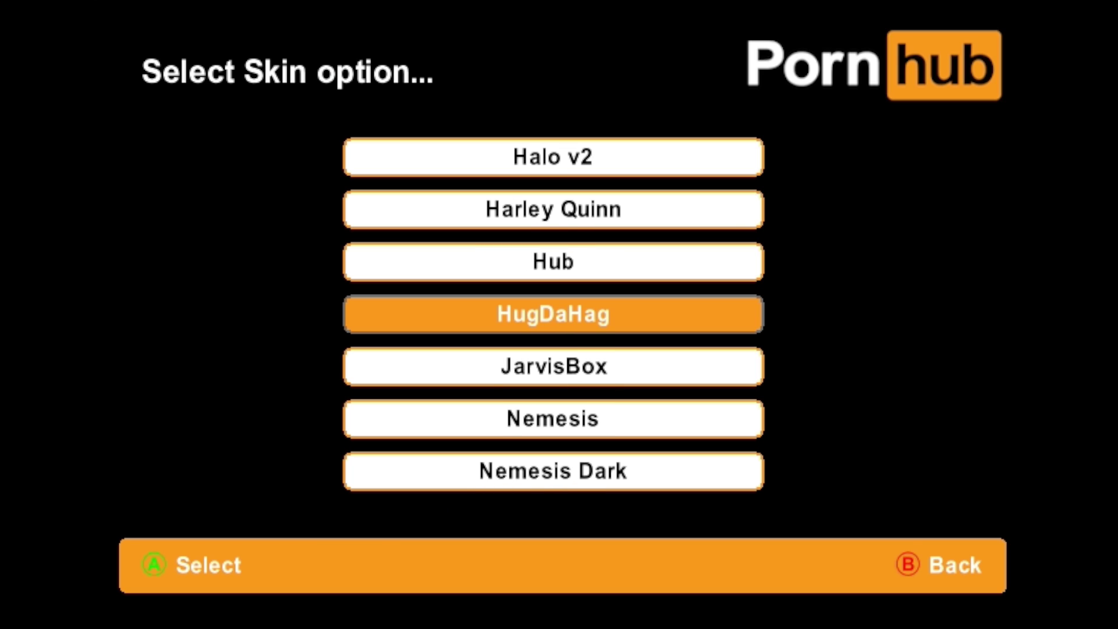
pyautogui.press('Return')
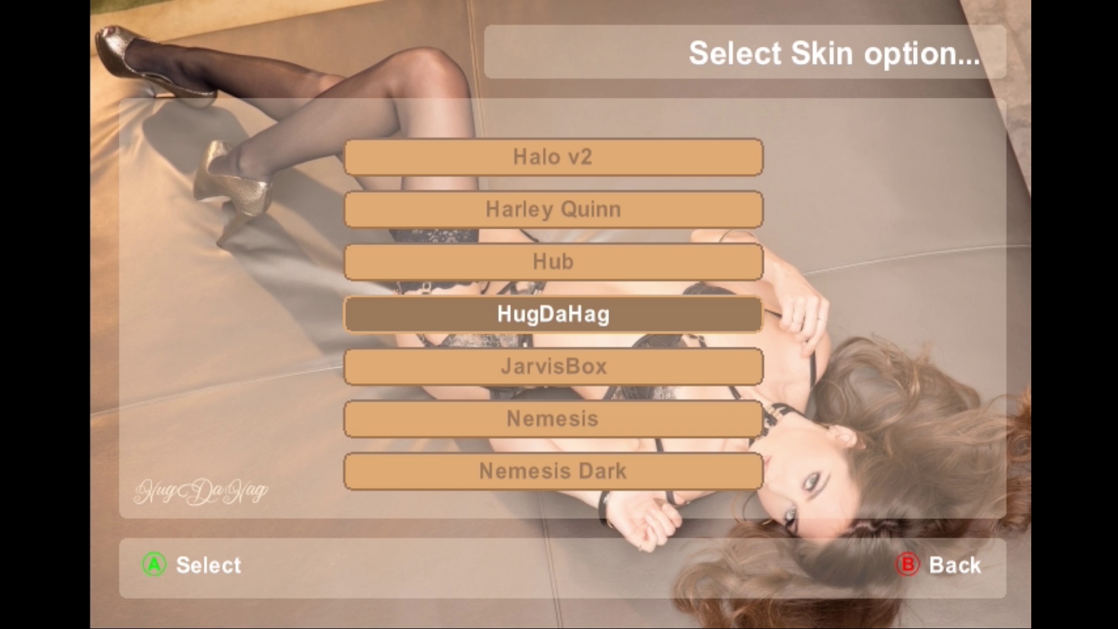
pyautogui.press('Down')
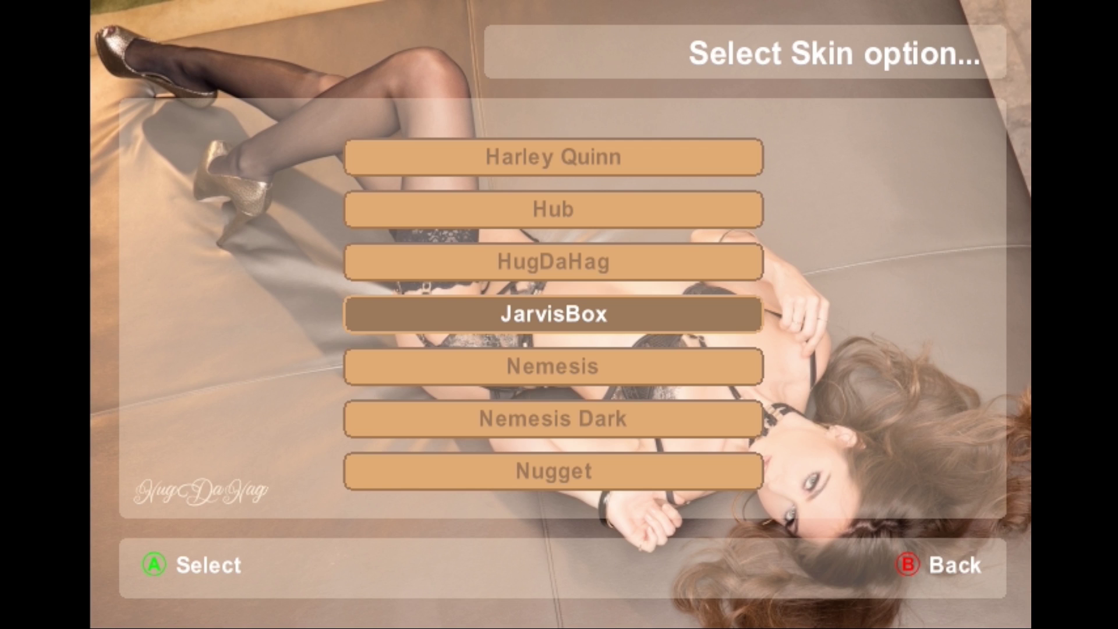
pyautogui.press('Return')
# Step: Preview the Nemesis, Nemesis Dark, OpenXenium, Pop, Resurgent and TeamResurgent skins
pyautogui.press('Down')
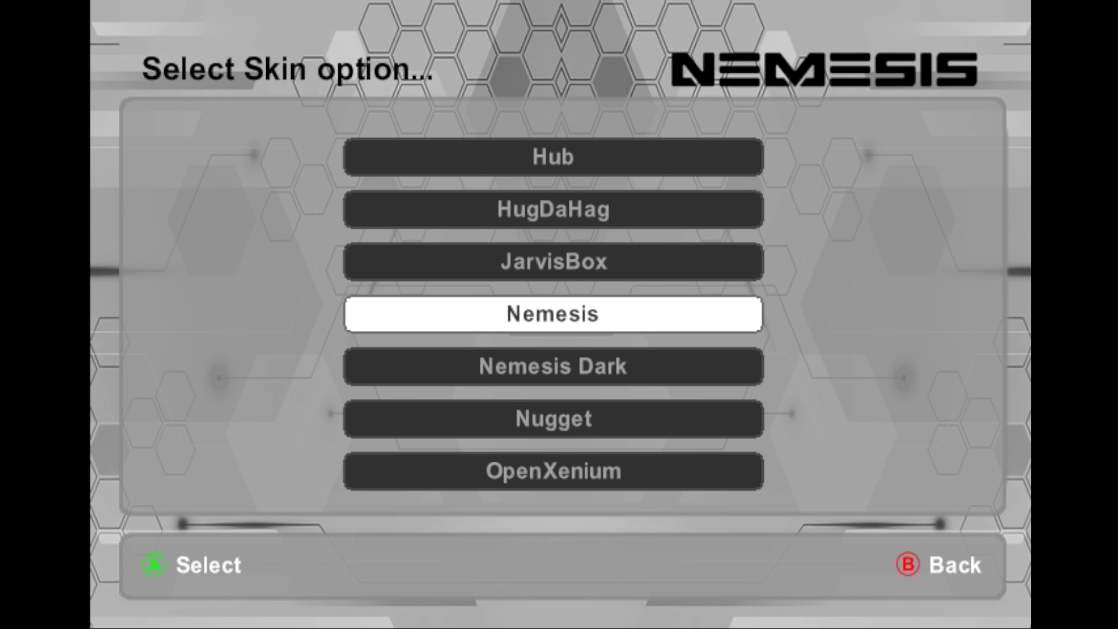
pyautogui.press('Up')
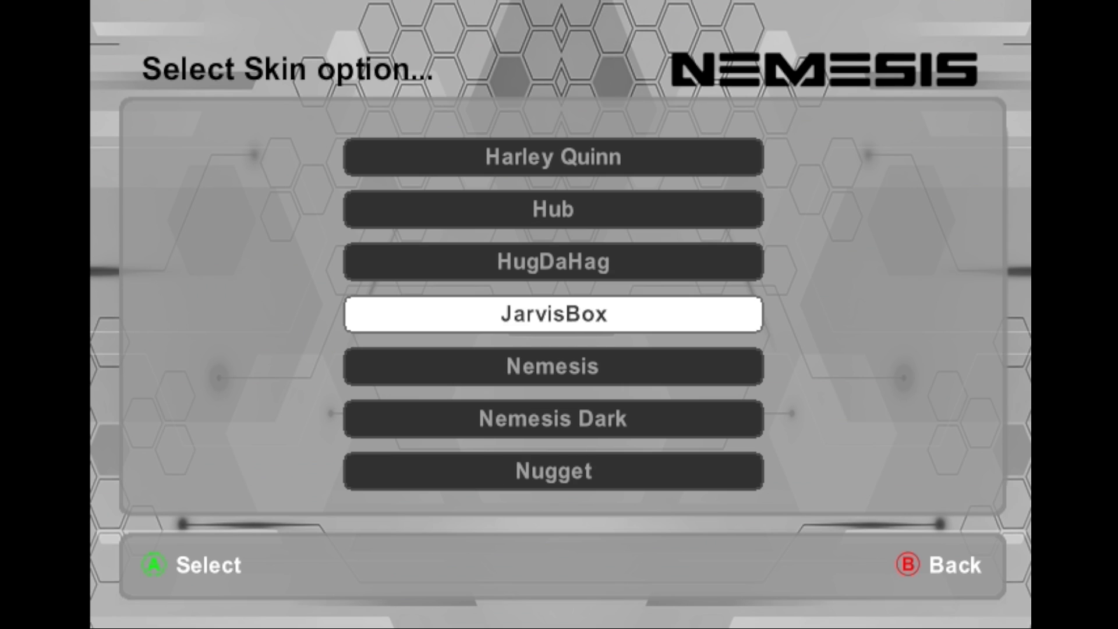
pyautogui.press('Down')
pyautogui.press('Down')
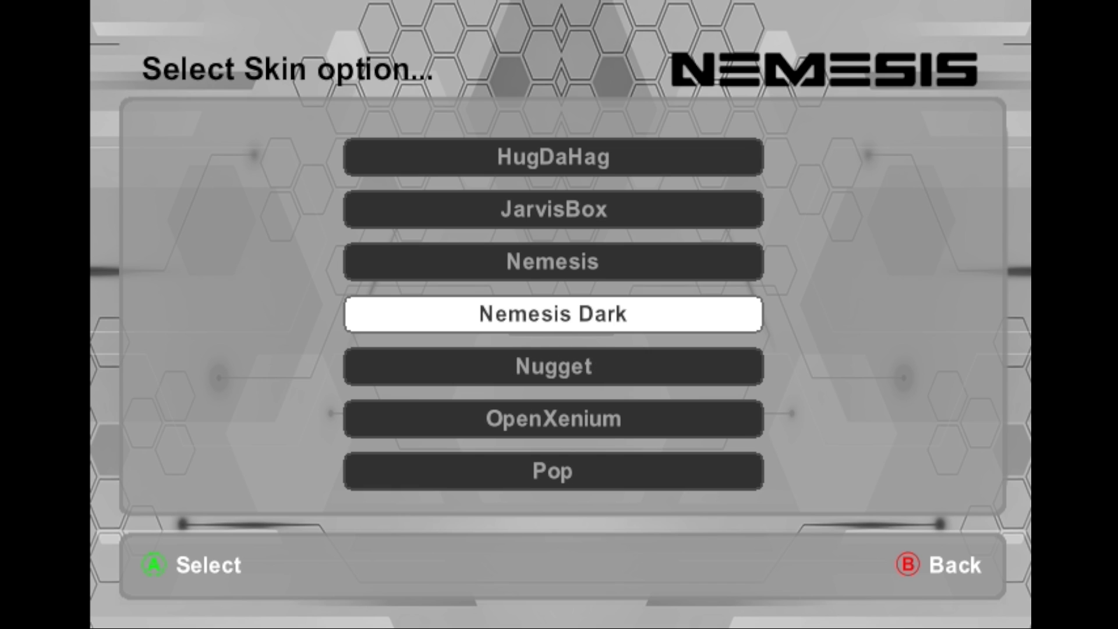
pyautogui.press('Down')
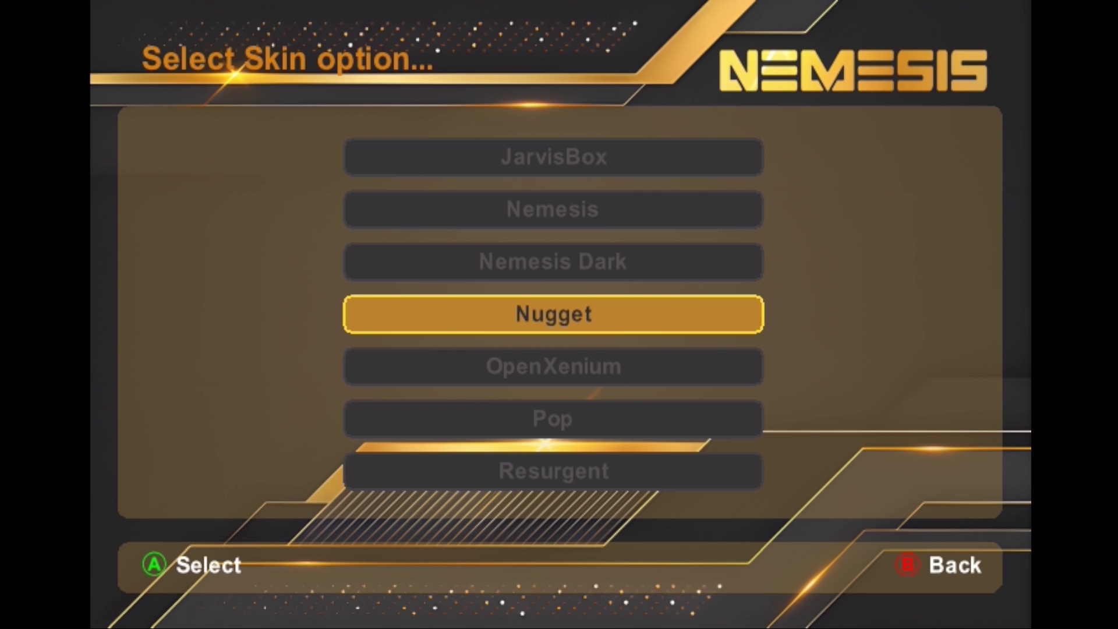
pyautogui.press('Down')
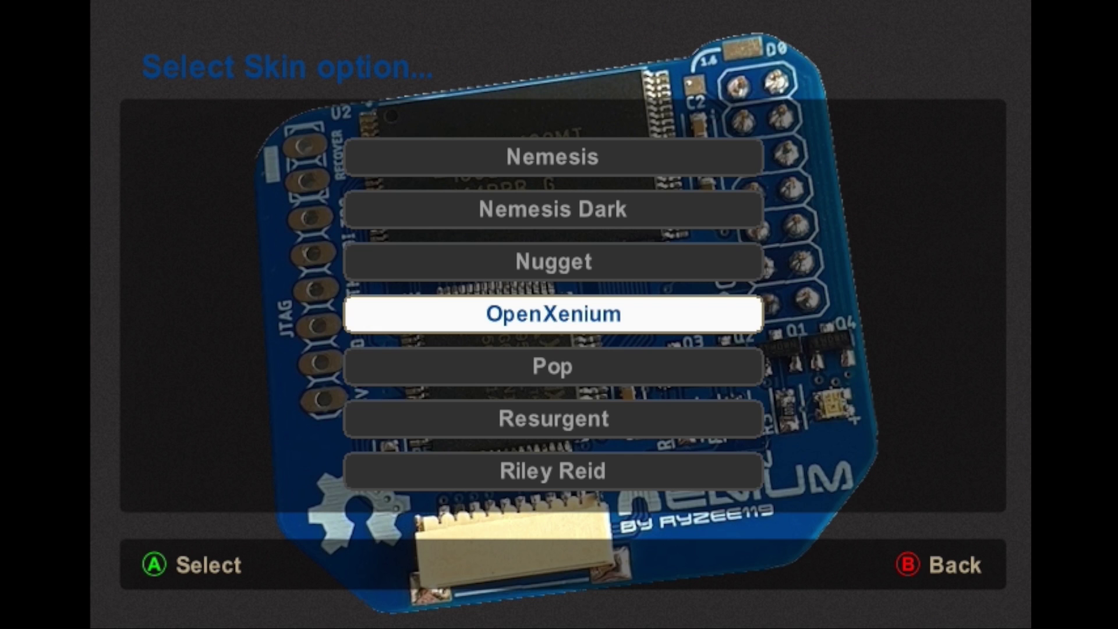
pyautogui.press('Down')
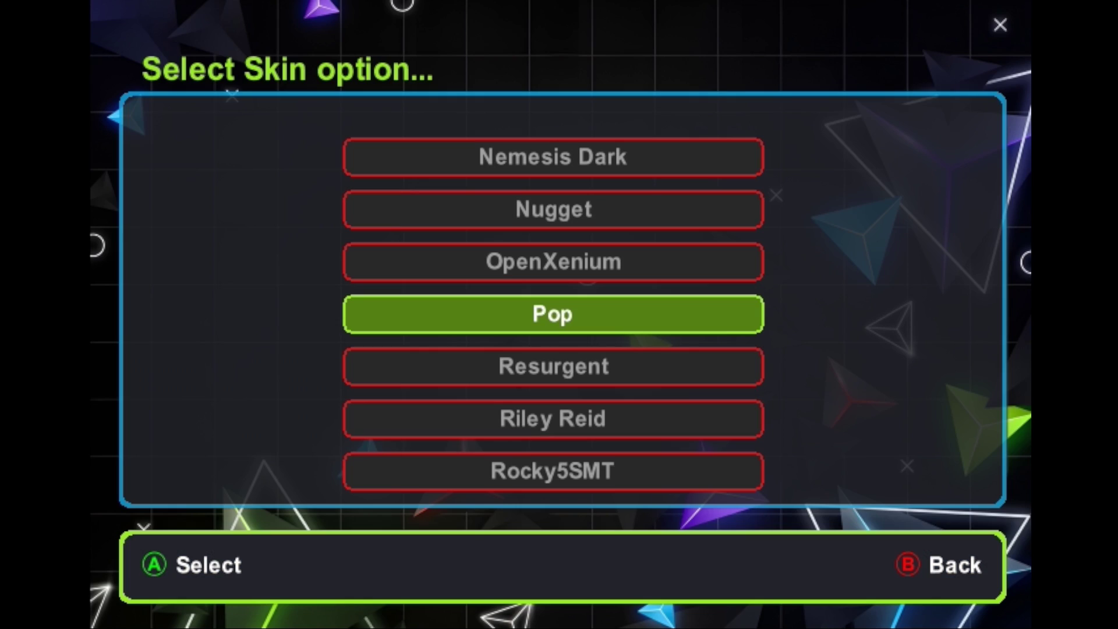
pyautogui.press('Down')
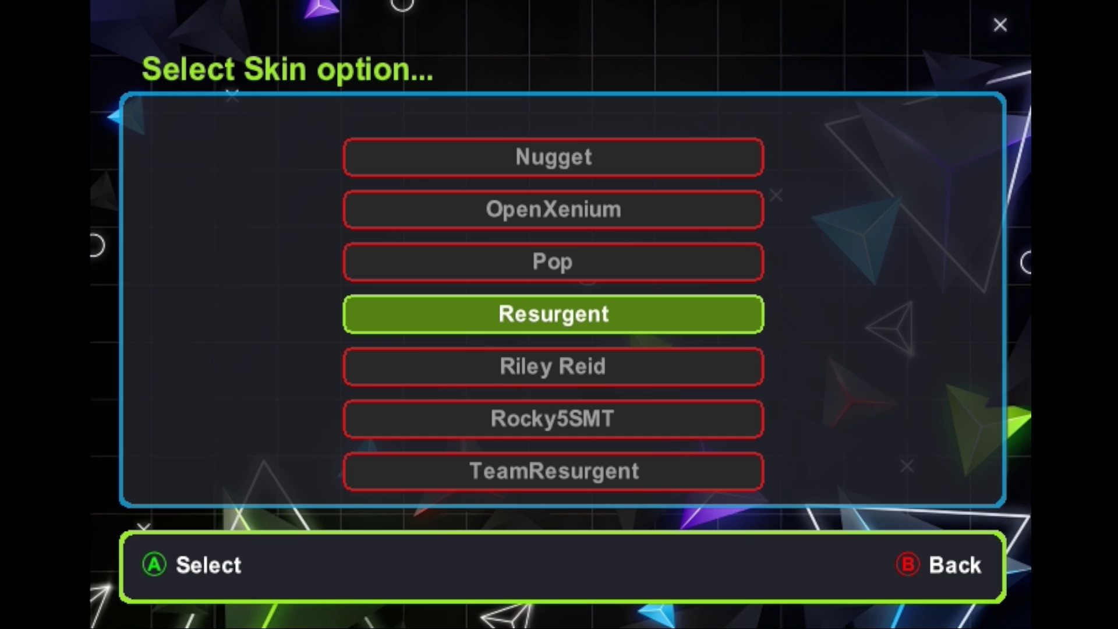
pyautogui.press('Down')
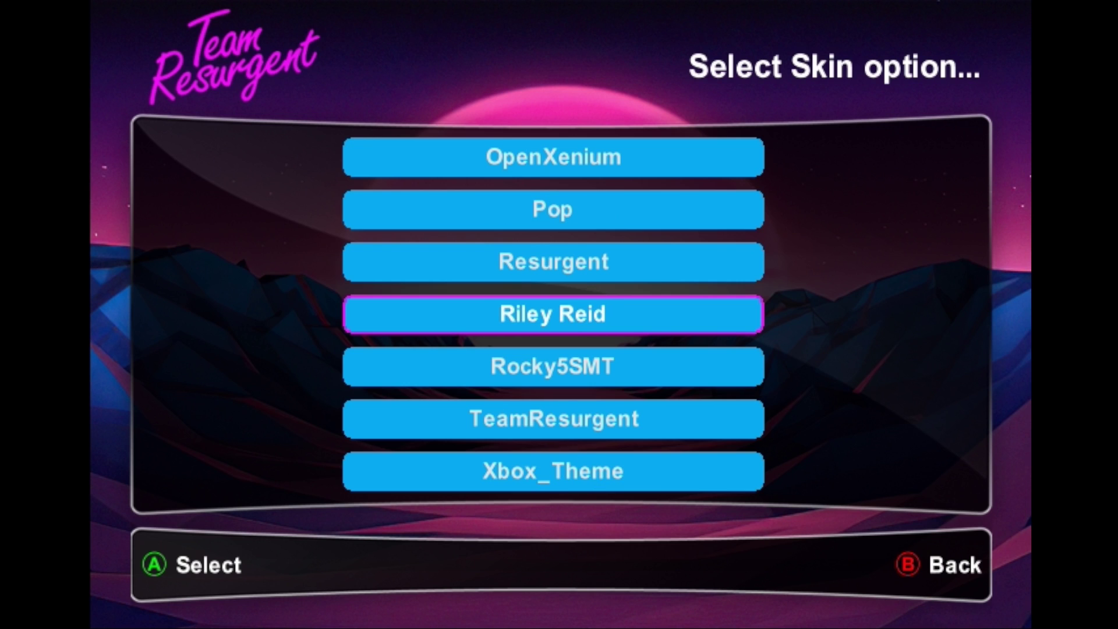
pyautogui.press('Down')
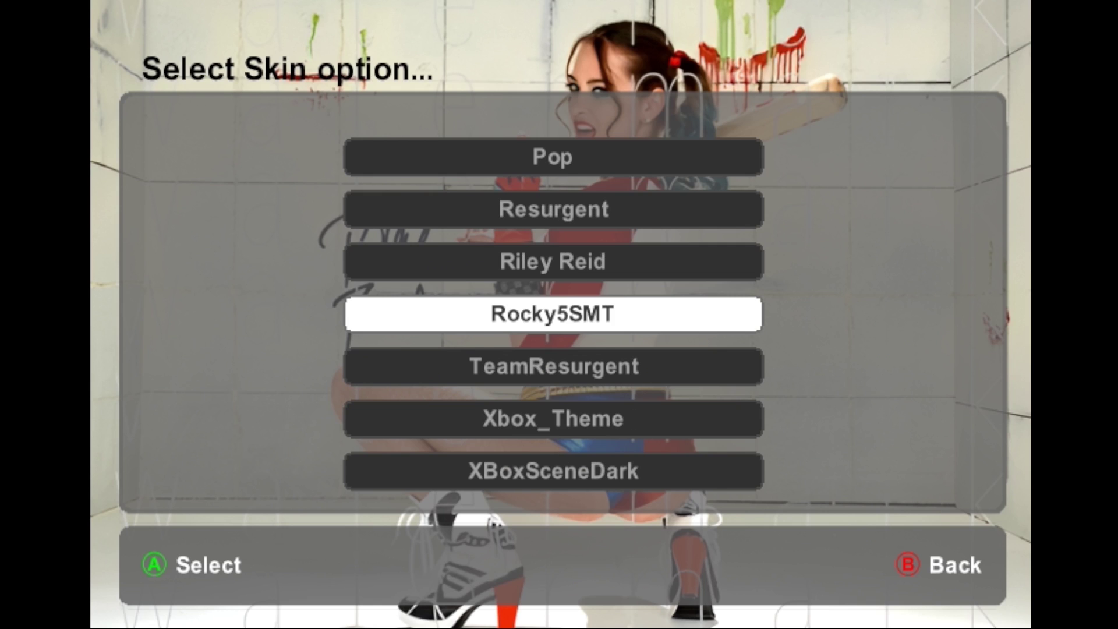
pyautogui.press('Up')
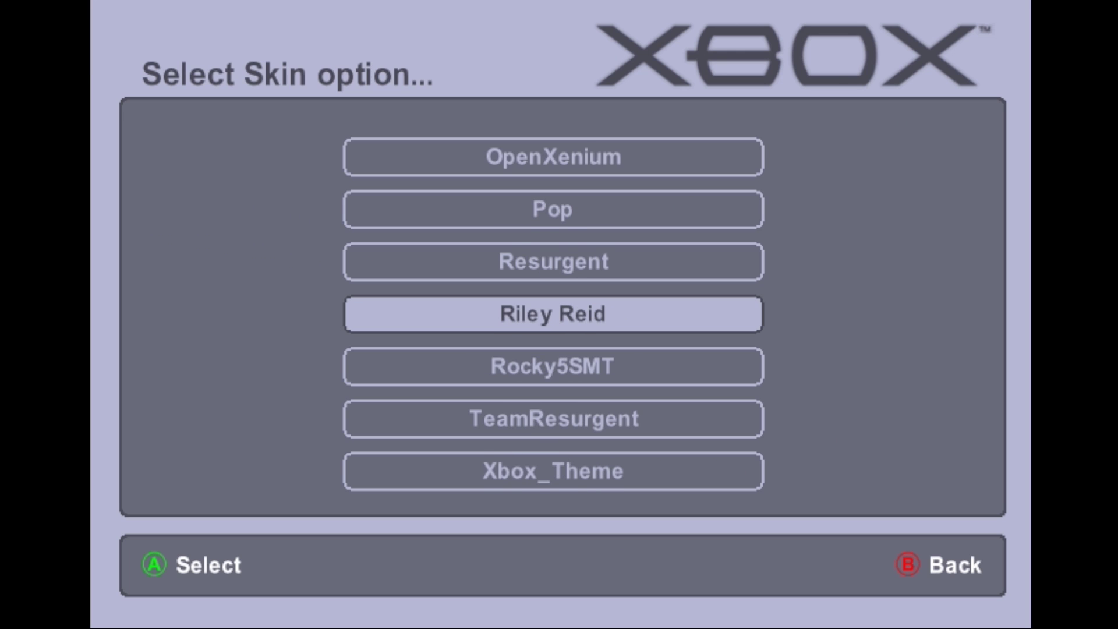
pyautogui.press('Down')
pyautogui.press('Down')
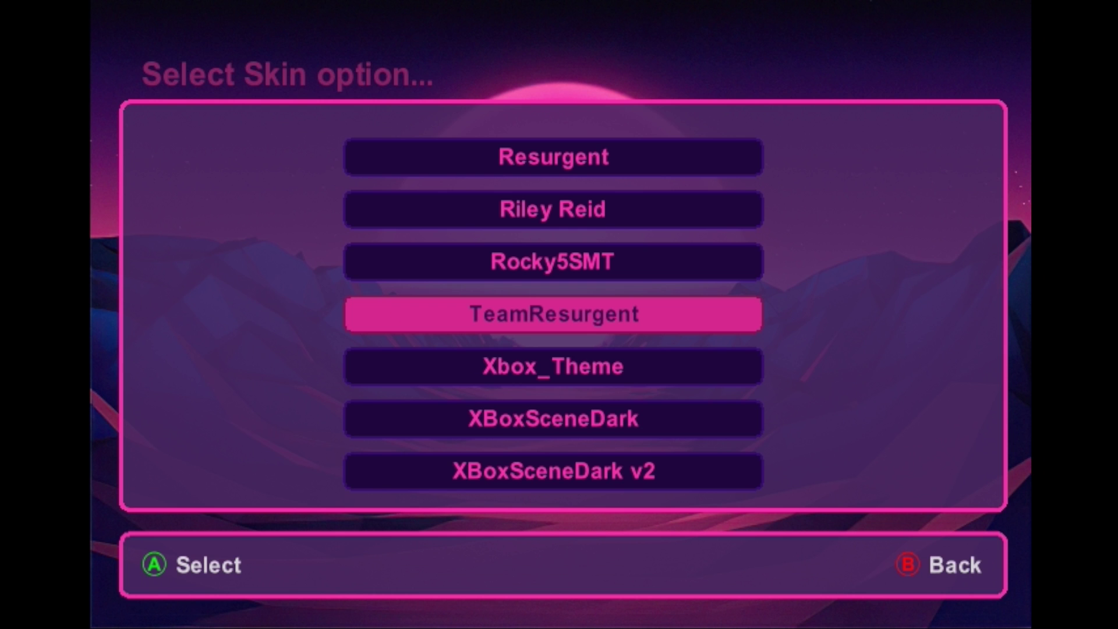
# Step: Preview Xbox_Theme, XBoxSceneDark, XBoxSceneDark v2 and XeniumTools, then head back up the list
pyautogui.press('Down')
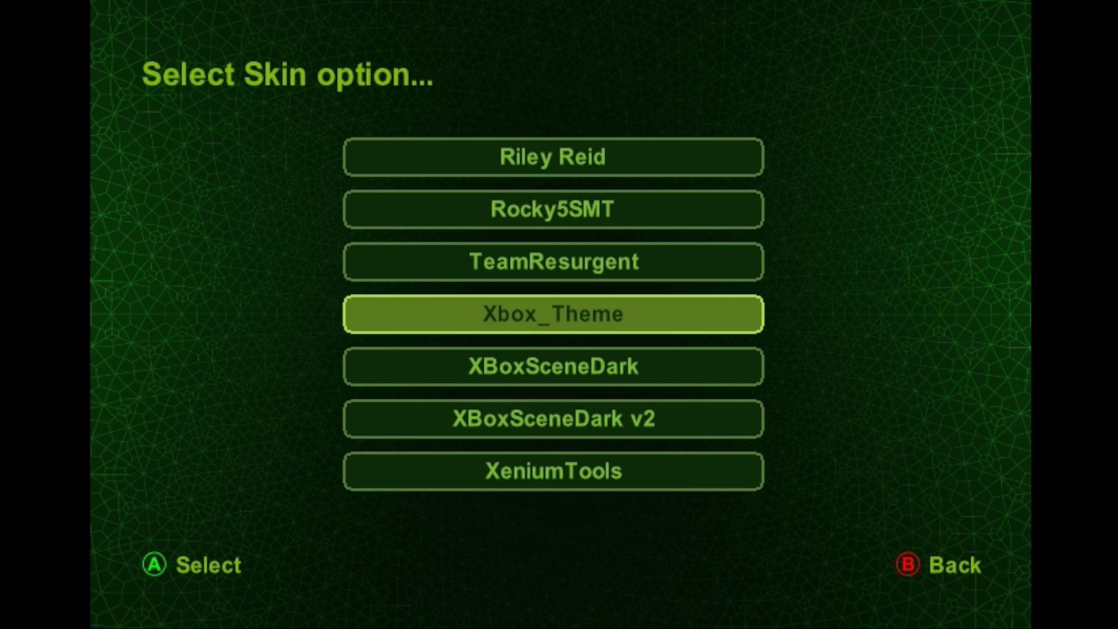
pyautogui.press('Down')
pyautogui.press('Up')
pyautogui.press('Down')
pyautogui.press('Down')
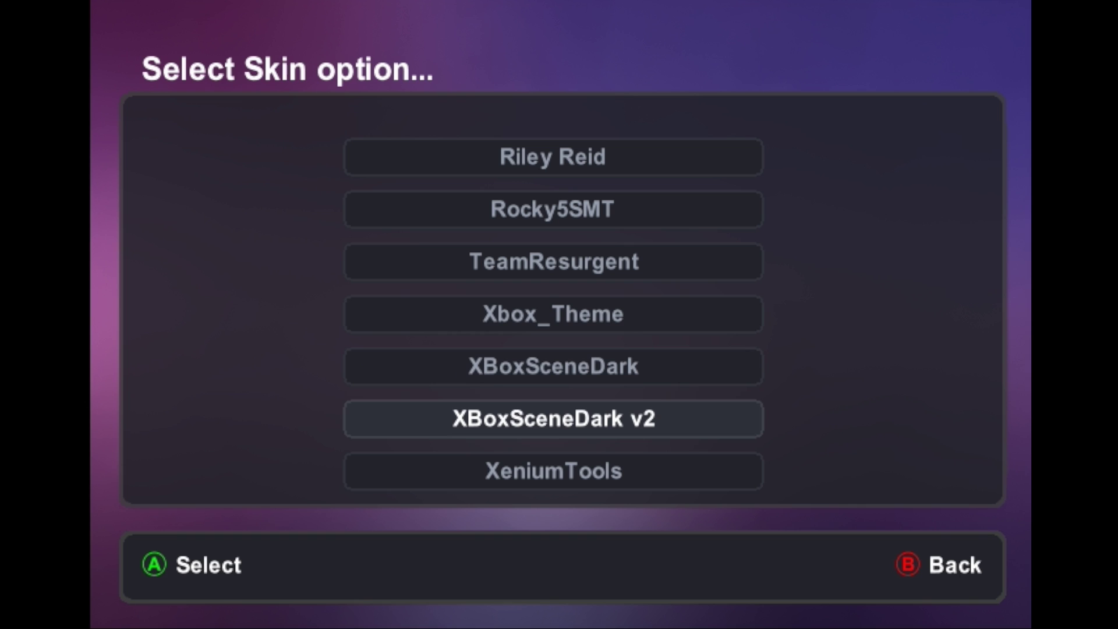
pyautogui.press('Up')
pyautogui.press('Up')
pyautogui.press('Down')
pyautogui.press('Down')
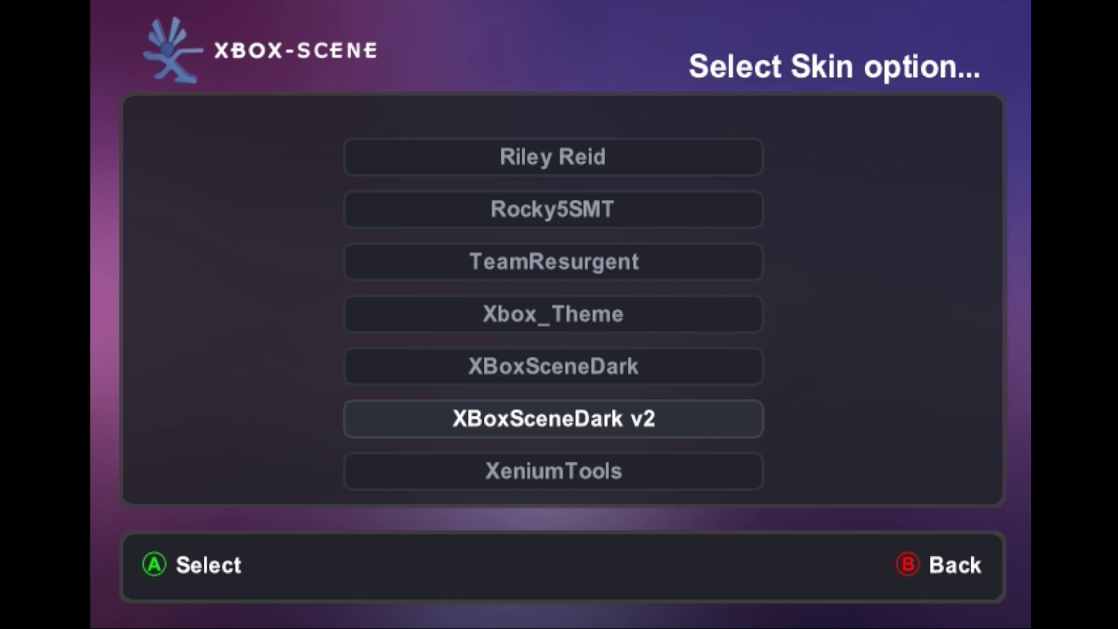
pyautogui.press('Down')
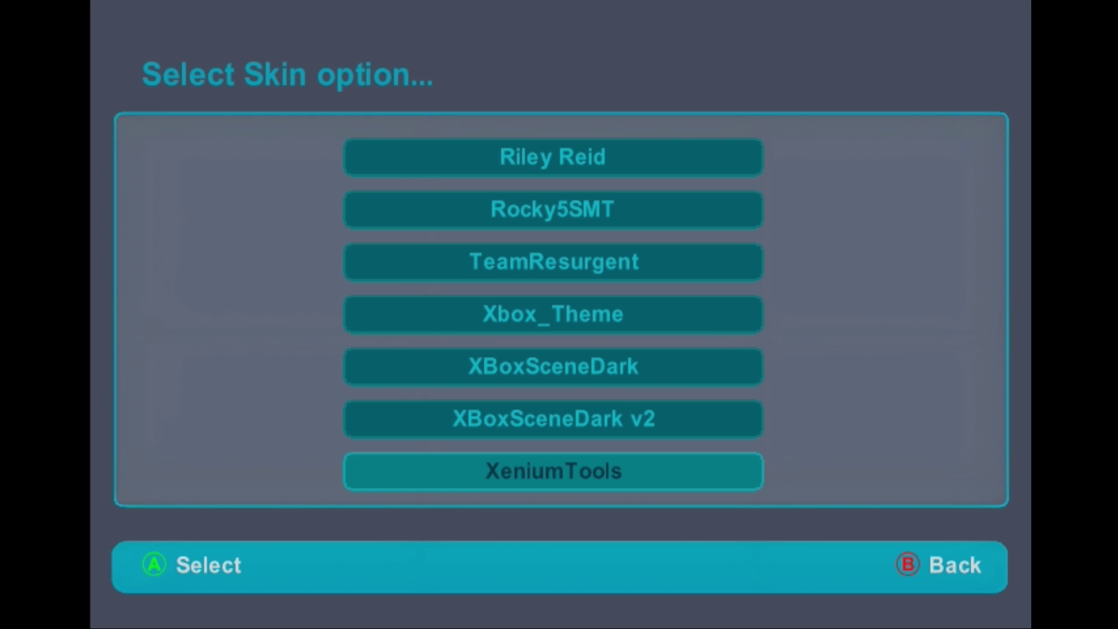
pyautogui.press('Up')
pyautogui.press('Up')
pyautogui.press('Up')
pyautogui.press('Up')
pyautogui.press('Up')
pyautogui.press('Up')
pyautogui.press('Up')
pyautogui.press('Up')
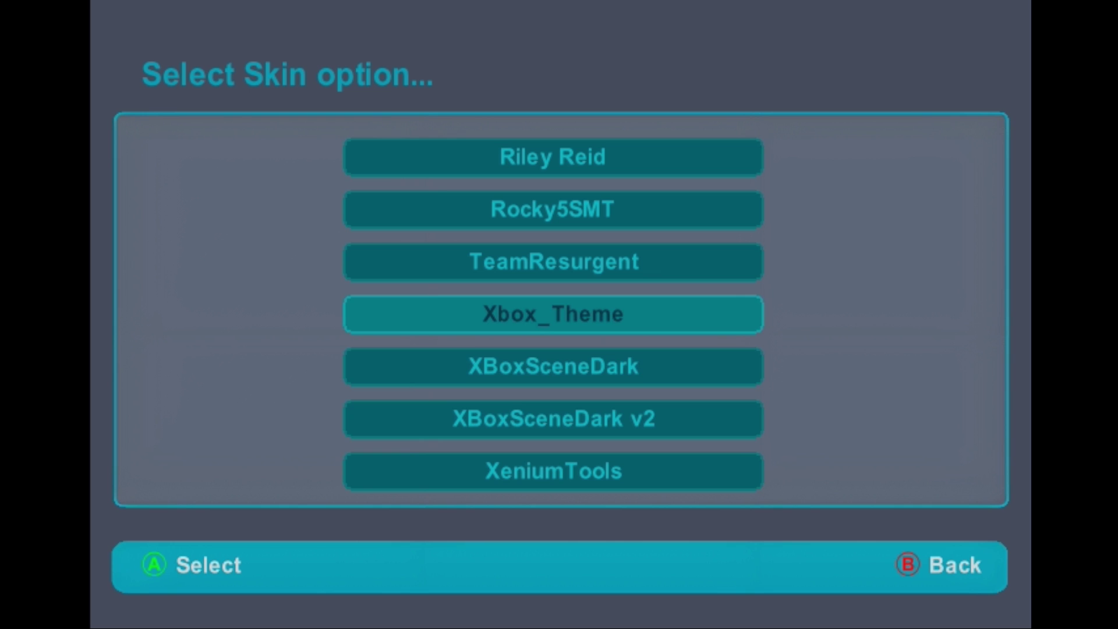
pyautogui.press('Up')
pyautogui.press('Up')
pyautogui.press('Up')
pyautogui.press('Up')
pyautogui.press('Up')
pyautogui.press('Up')
pyautogui.press('Up')
pyautogui.press('Up')
pyautogui.press('Up')
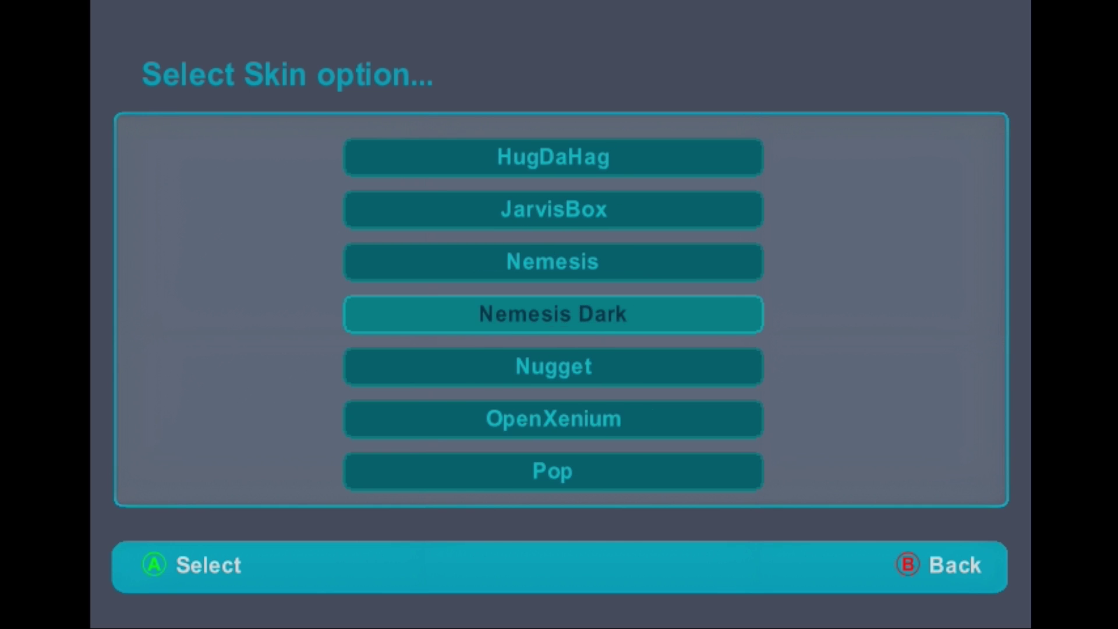
pyautogui.press('Up')
pyautogui.press('Up')
pyautogui.press('Up')
pyautogui.press('Up')
pyautogui.press('Up')
pyautogui.press('Up')
pyautogui.press('Up')
pyautogui.press('Up')
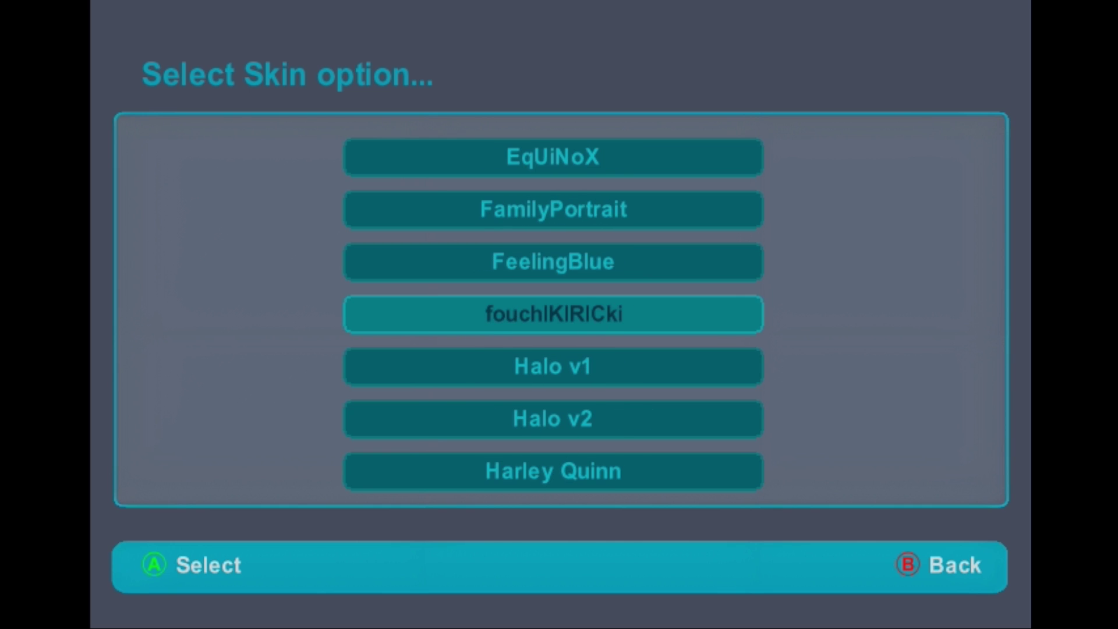
# Step: Preview Dempsey through fouchIKIRICki, then return up to apply the Amiga WB 1.3 skin
pyautogui.press('Down')
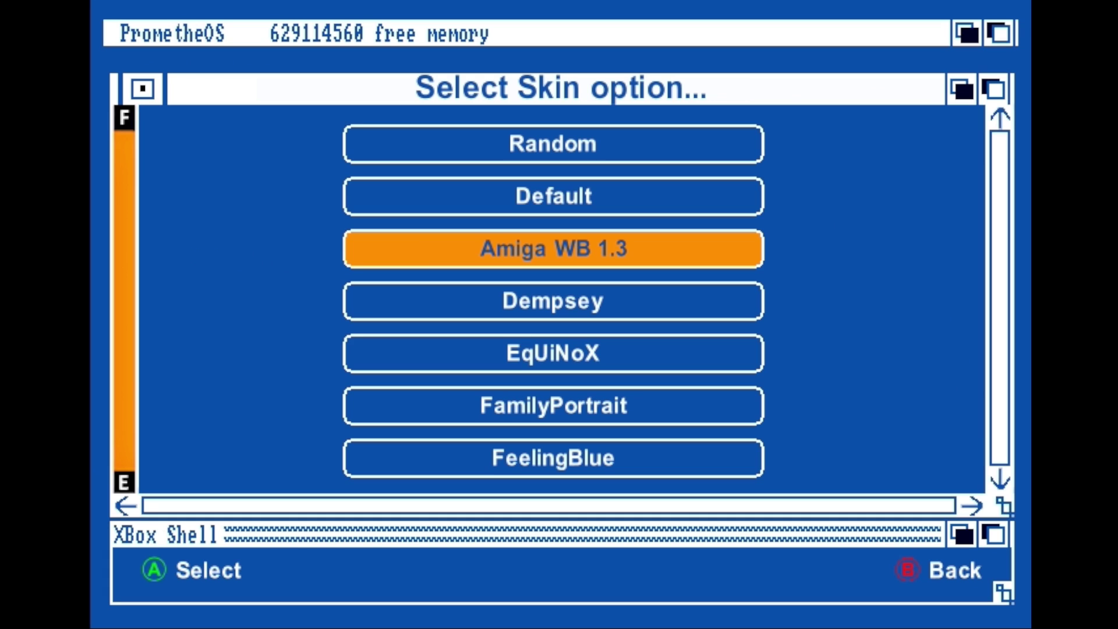
pyautogui.press('Down')
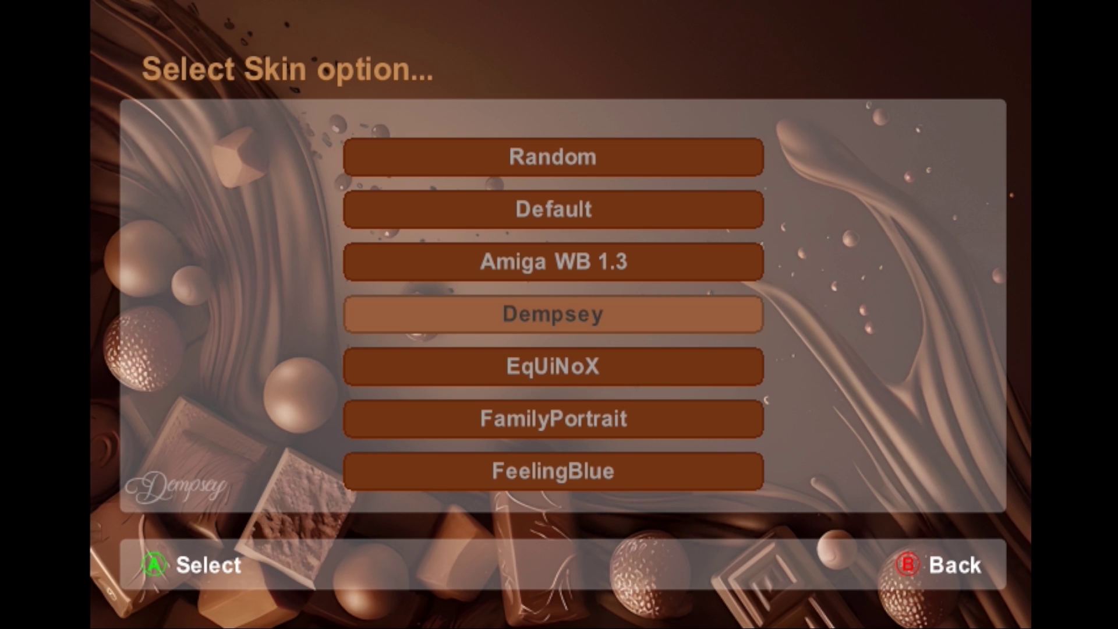
pyautogui.press('Down')
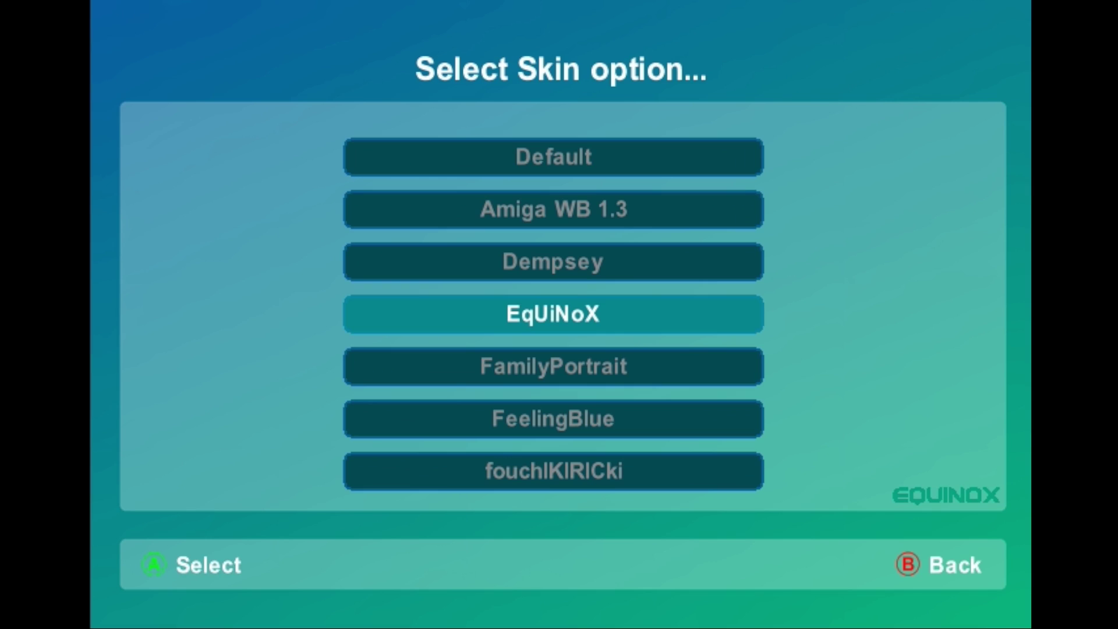
pyautogui.press('Down')
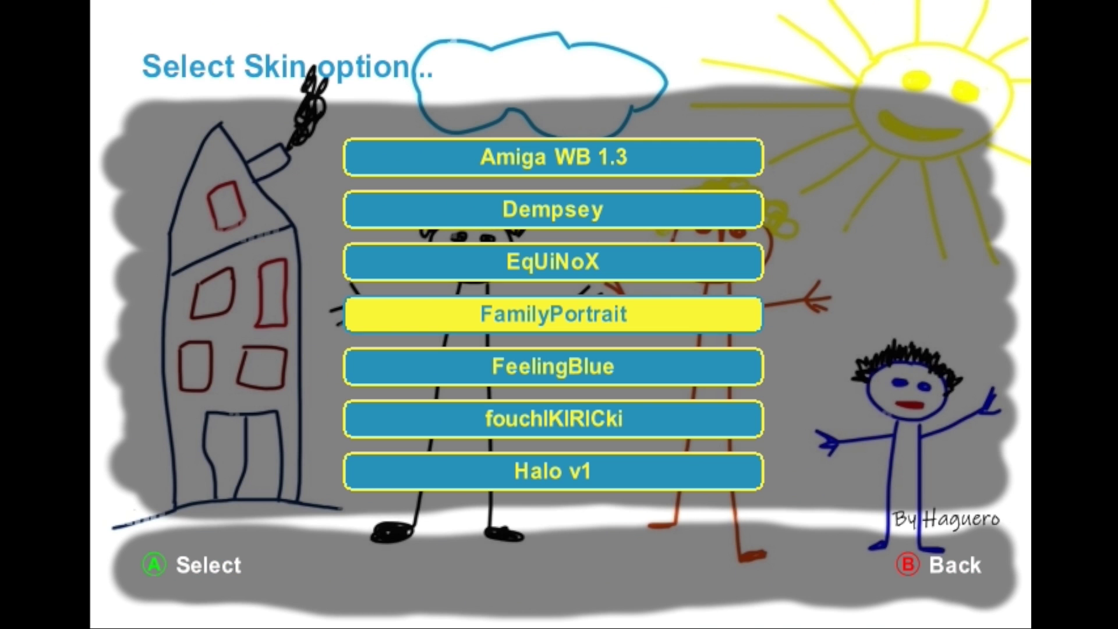
pyautogui.press('Down')
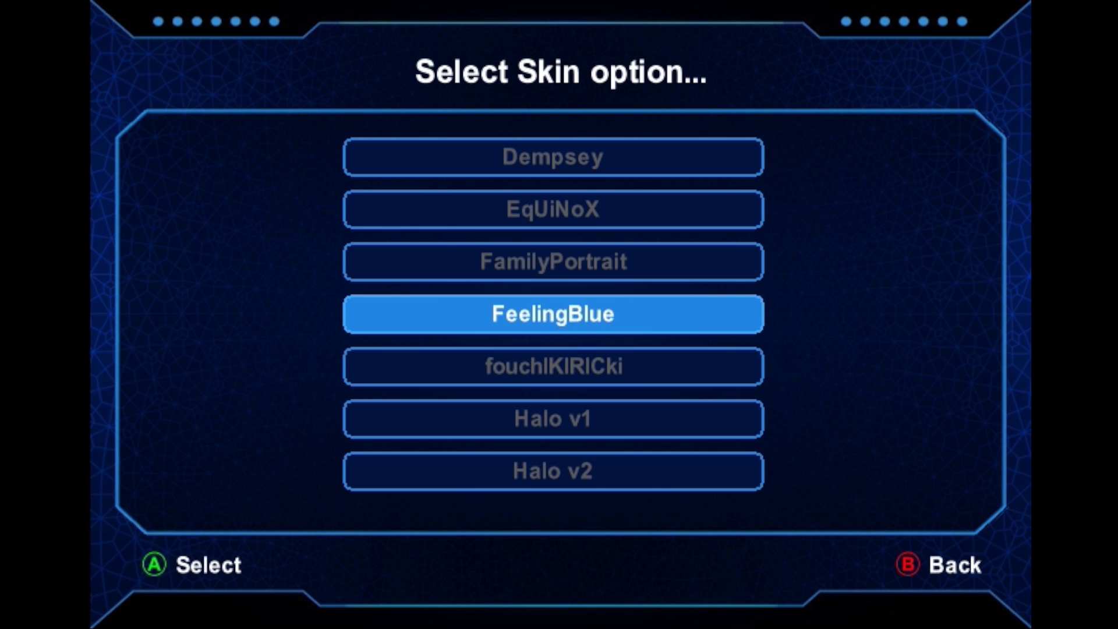
pyautogui.press('Down')
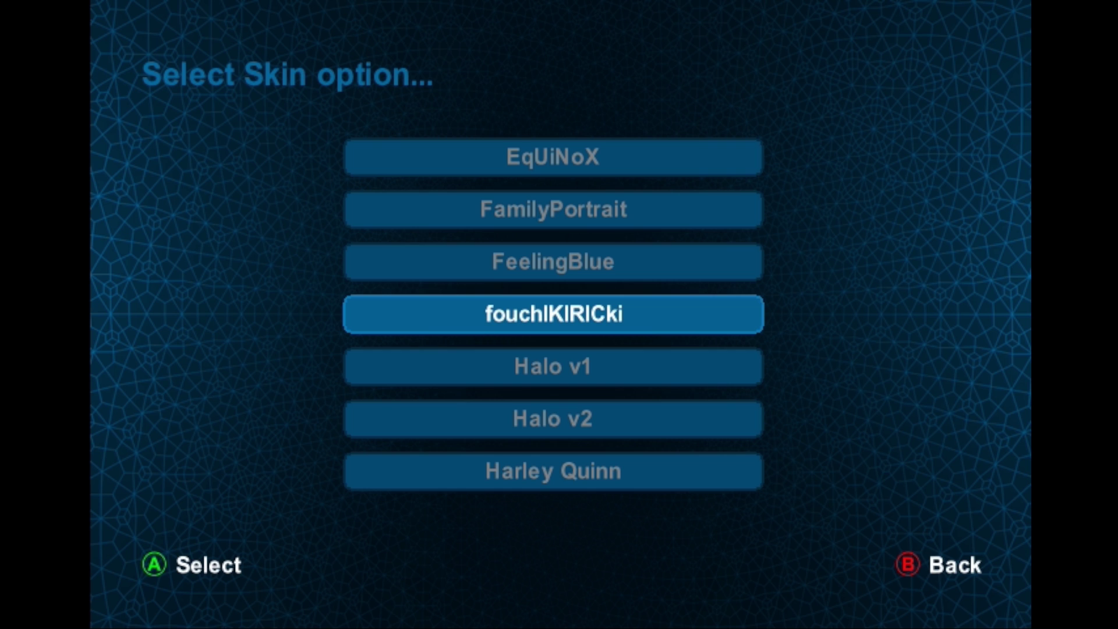
pyautogui.press('Up')
pyautogui.press('Up')
pyautogui.press('Up')
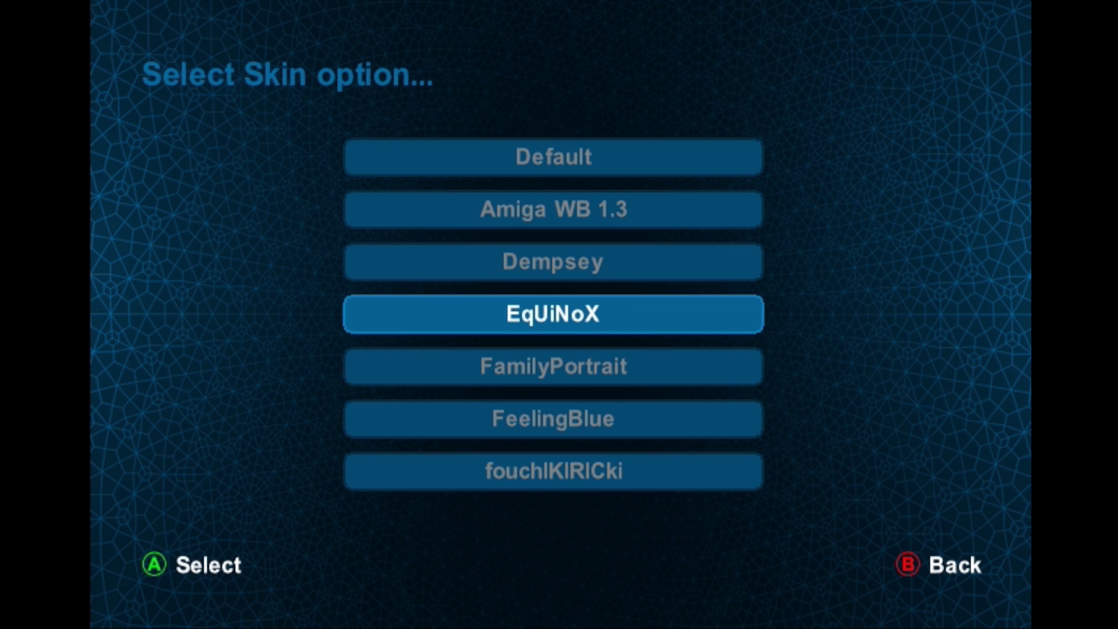
pyautogui.press('Up')
pyautogui.press('Up')
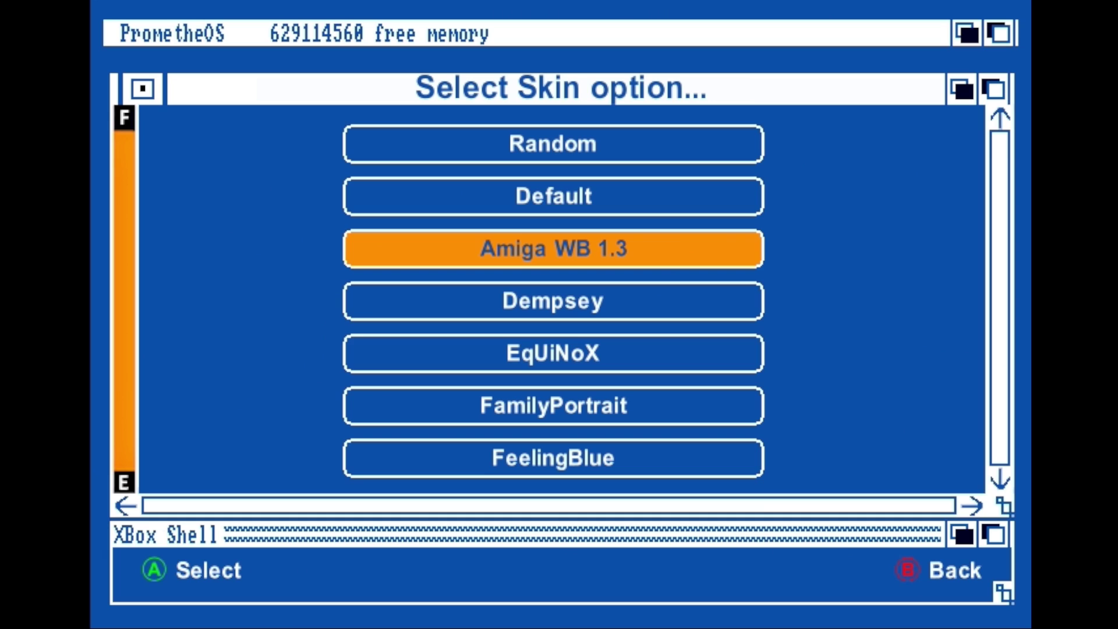
# Step: Check the Auto Boot Delay setting and leave it unchanged
pyautogui.press('Escape')
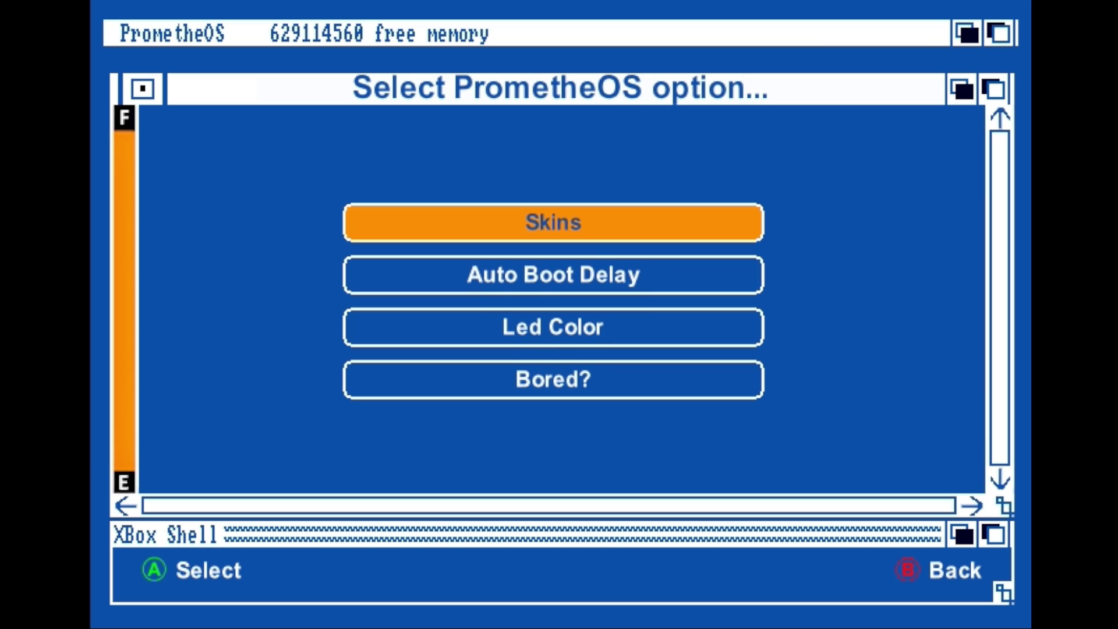
pyautogui.press('Down')
pyautogui.press('Down')
pyautogui.press('Up')
pyautogui.press('Return')
pyautogui.press('Escape')
# Step: Open Led Color, cycle through the colours and settle on Turquoise
pyautogui.press('Down')
pyautogui.press('Down')
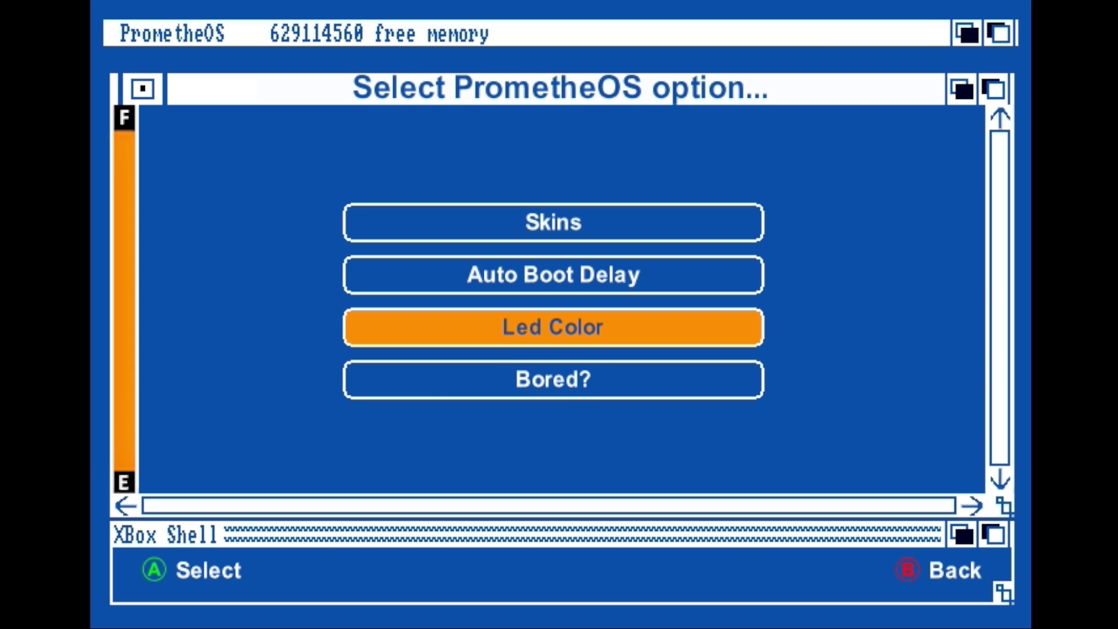
pyautogui.press('Return')
pyautogui.press('Right')
pyautogui.press('Right')
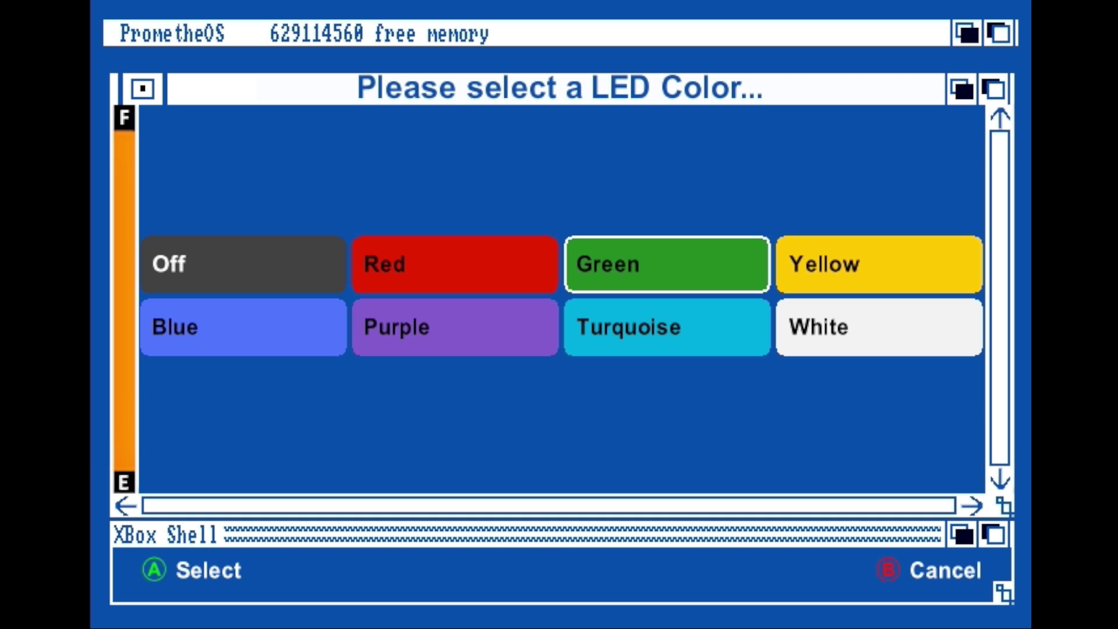
pyautogui.press('Down')
pyautogui.press('Right')
pyautogui.press('Up')
pyautogui.press('Left')
pyautogui.press('Left')
pyautogui.press('Left')
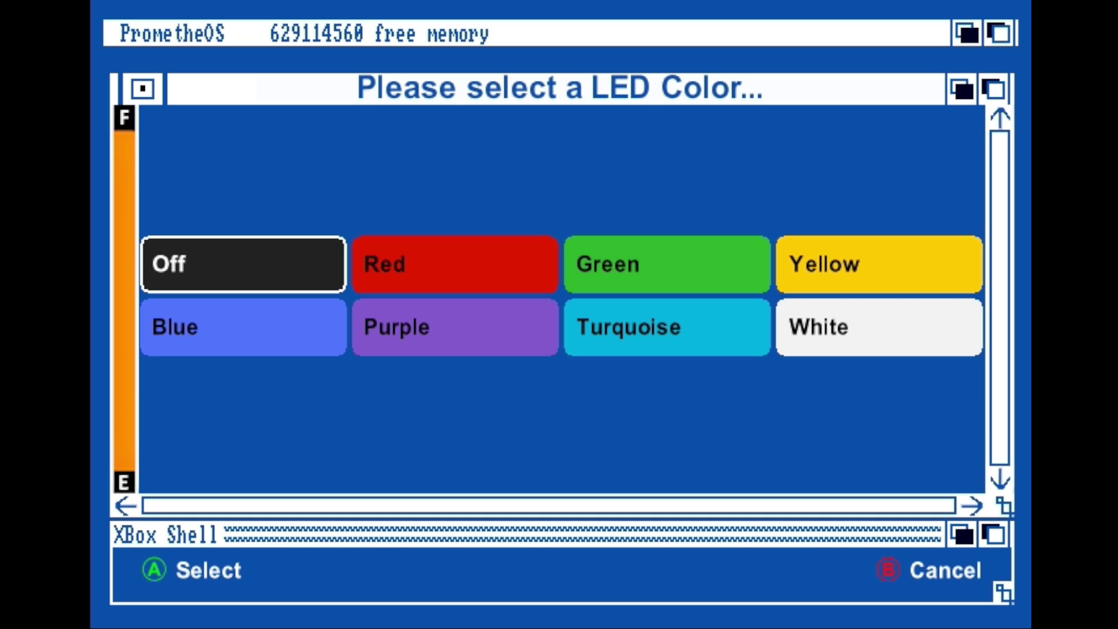
pyautogui.press('Down')
pyautogui.press('Right')
pyautogui.press('Left')
pyautogui.press('Right')
pyautogui.press('Up')
pyautogui.press('Down')
pyautogui.press('Left')
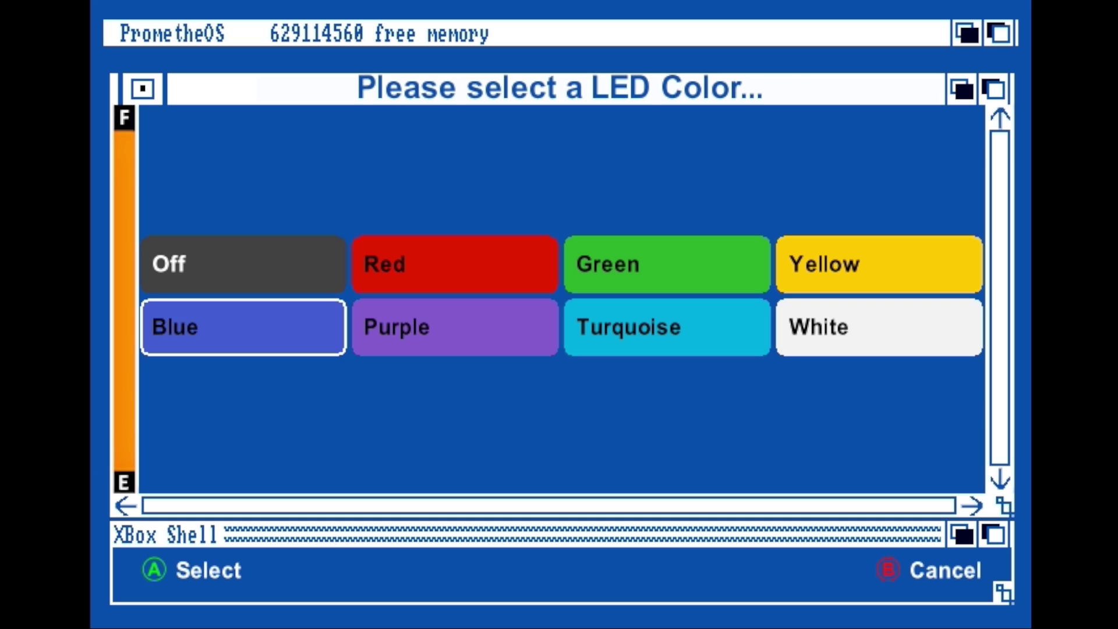
pyautogui.press('Right')
pyautogui.press('Right')
pyautogui.press('Right')
pyautogui.press('Left')
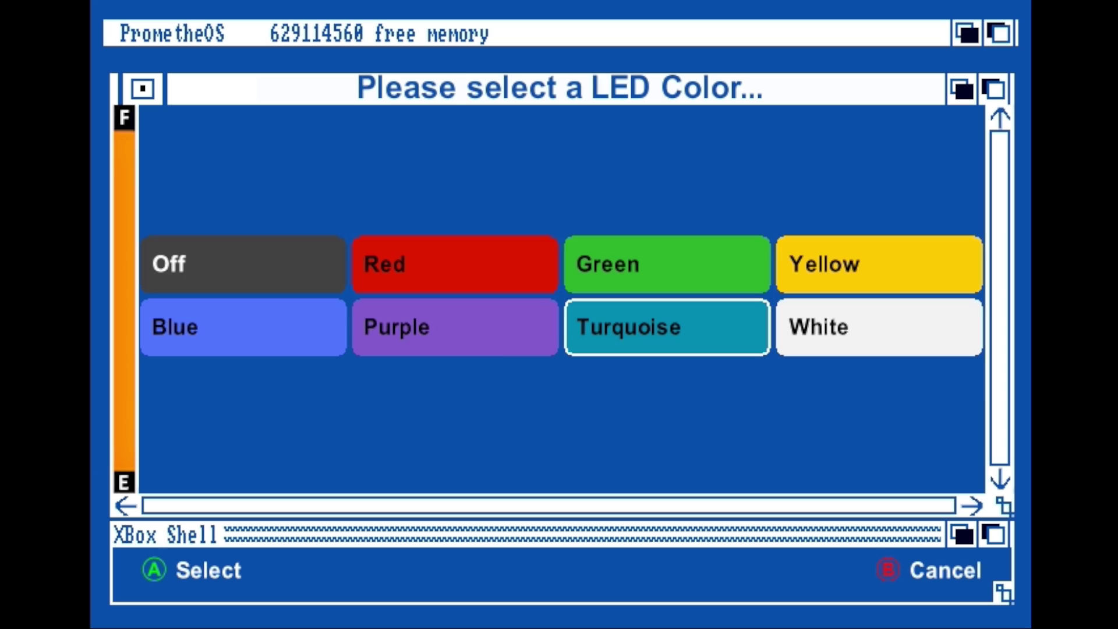
# Step: Launch the hidden Snake game from the Bored? option and restart a round
pyautogui.press('Return')
pyautogui.press('Down')
pyautogui.press('Down')
pyautogui.press('Down')
pyautogui.press('Return')
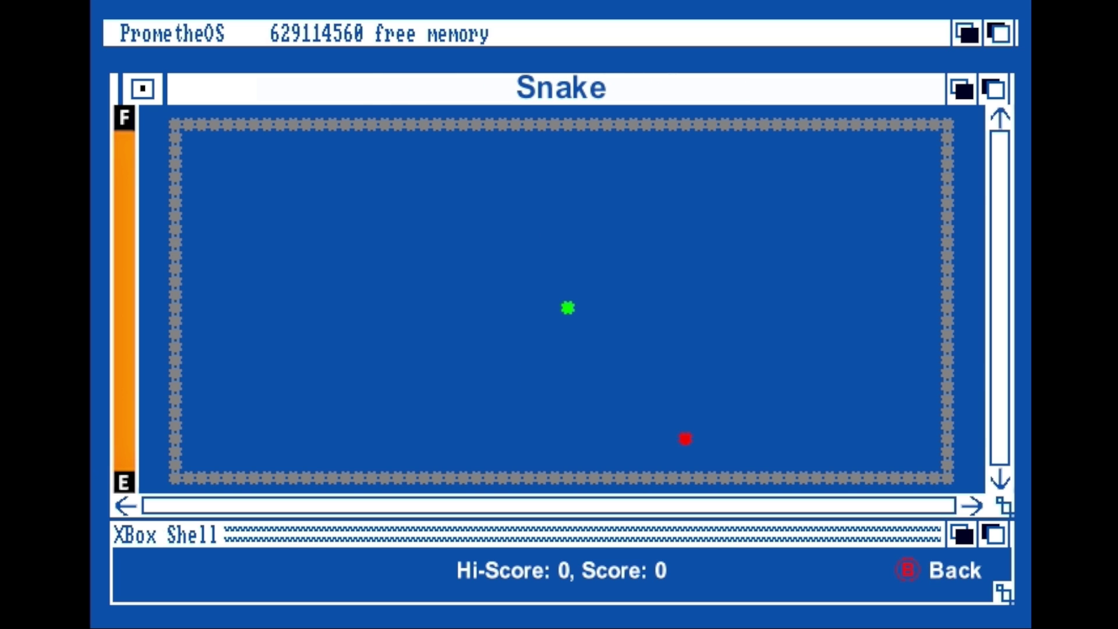
pyautogui.press('Up')
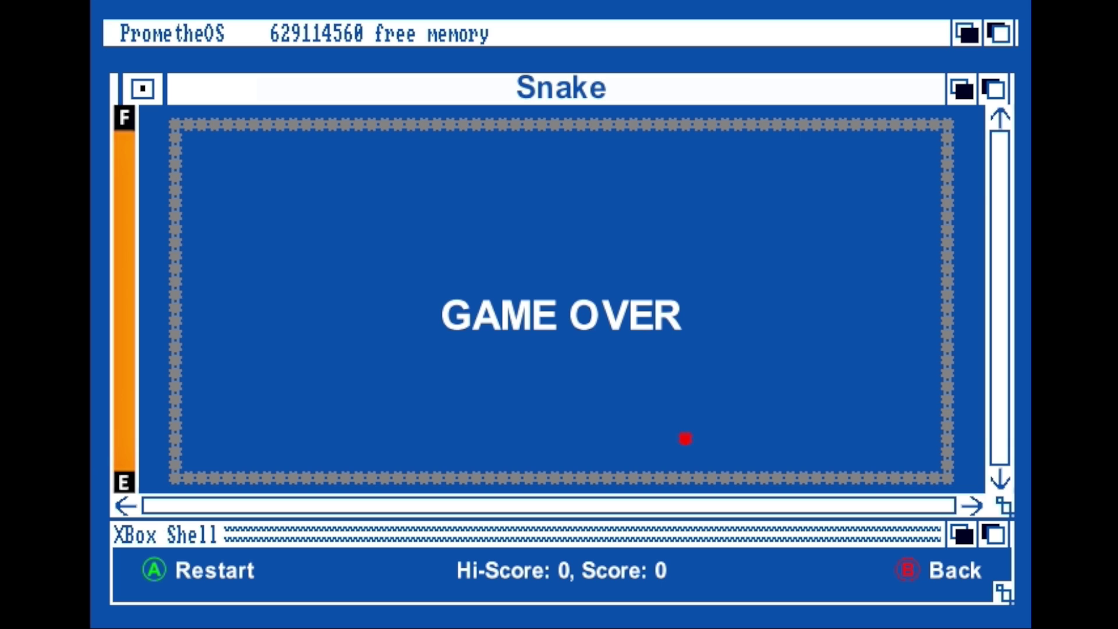
pyautogui.press('Return')
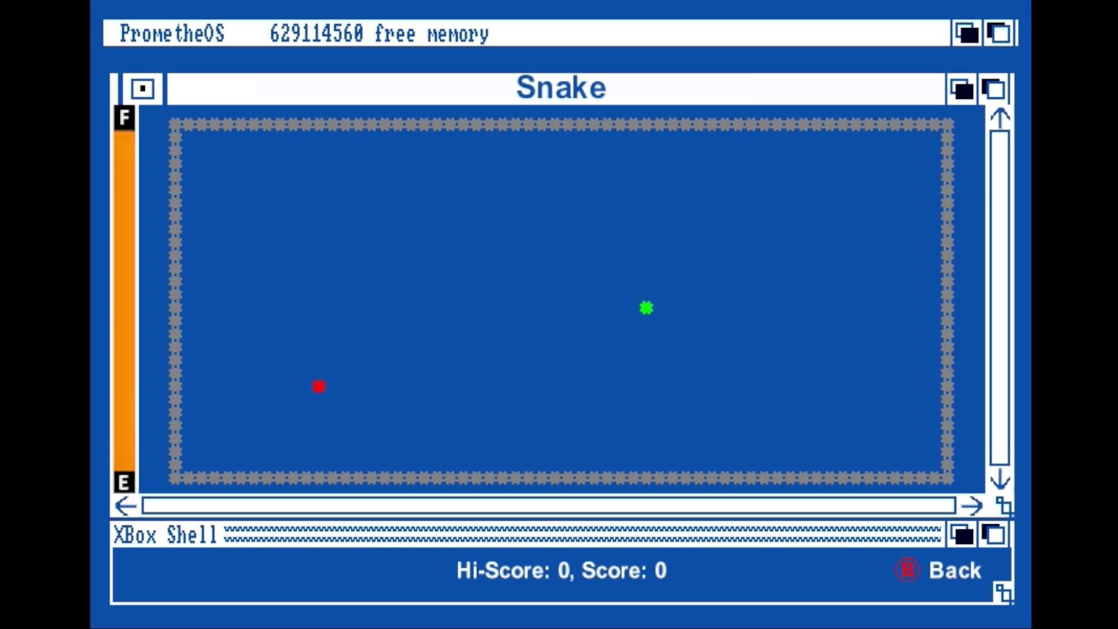
# Step: Steer the snake onto the food until Game Over, reaching a score of 70
pyautogui.press('Down')
pyautogui.press('Left')
pyautogui.press('Down')
pyautogui.press('Right')
pyautogui.press('Up')
pyautogui.press('Right')
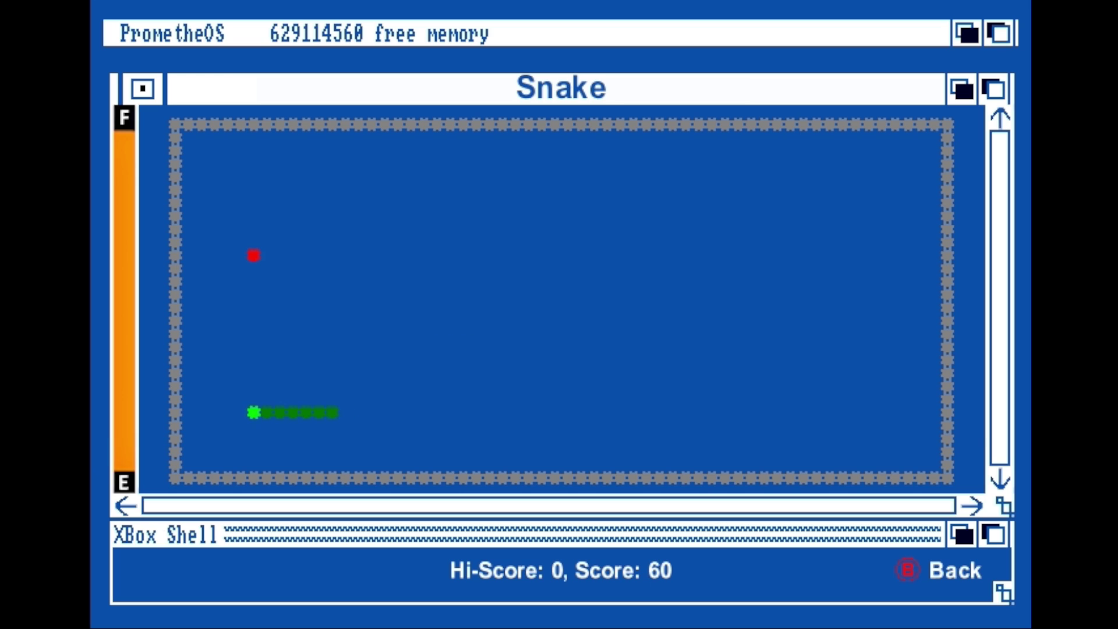
pyautogui.press('Up')
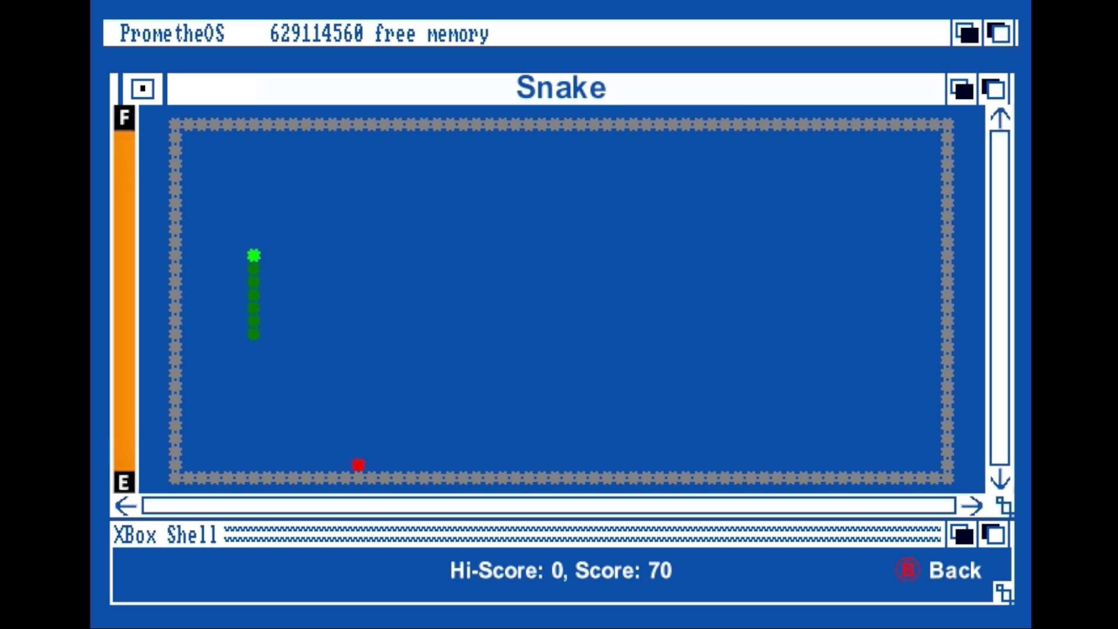
pyautogui.press('Right')
pyautogui.press('Down')
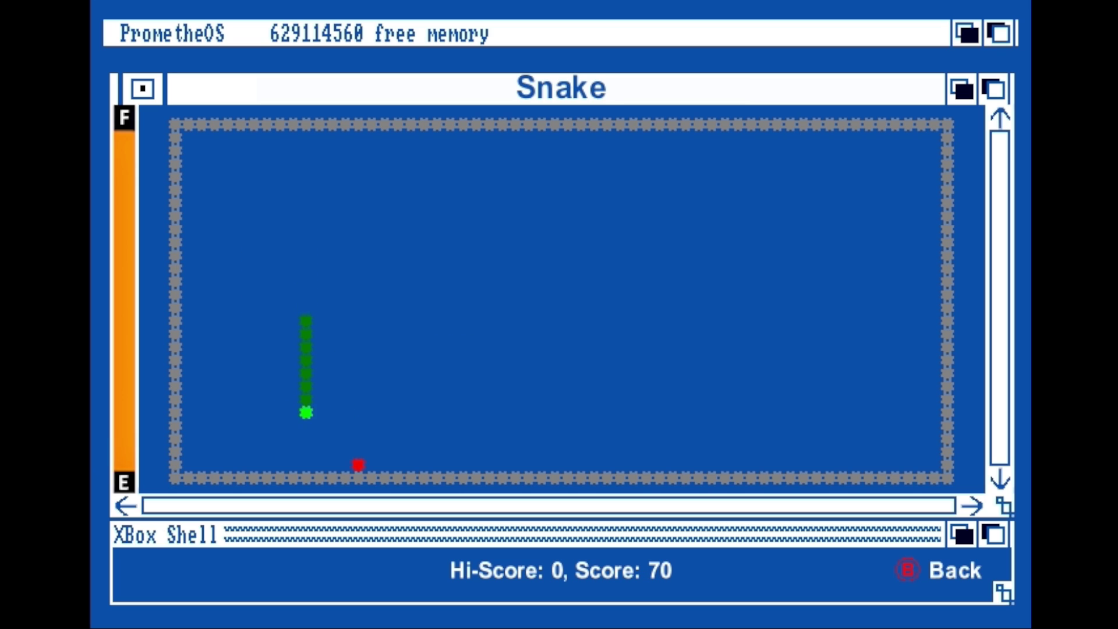
pyautogui.press('Right')
pyautogui.press('Down')
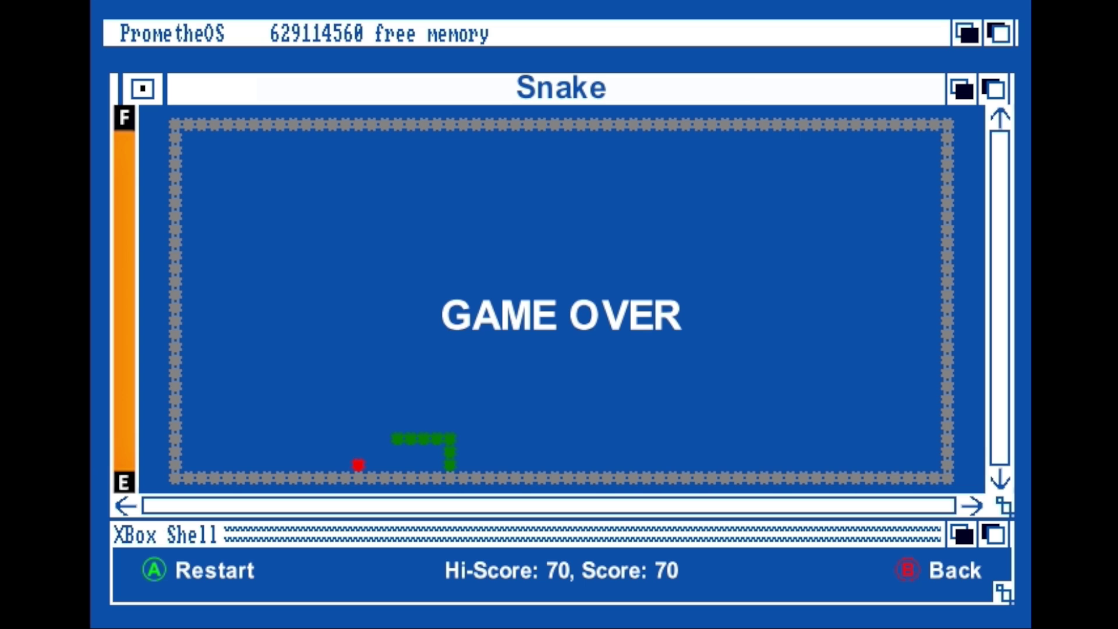
# Step: Leave Snake and back out of the settings to the main menu
pyautogui.press('Escape')
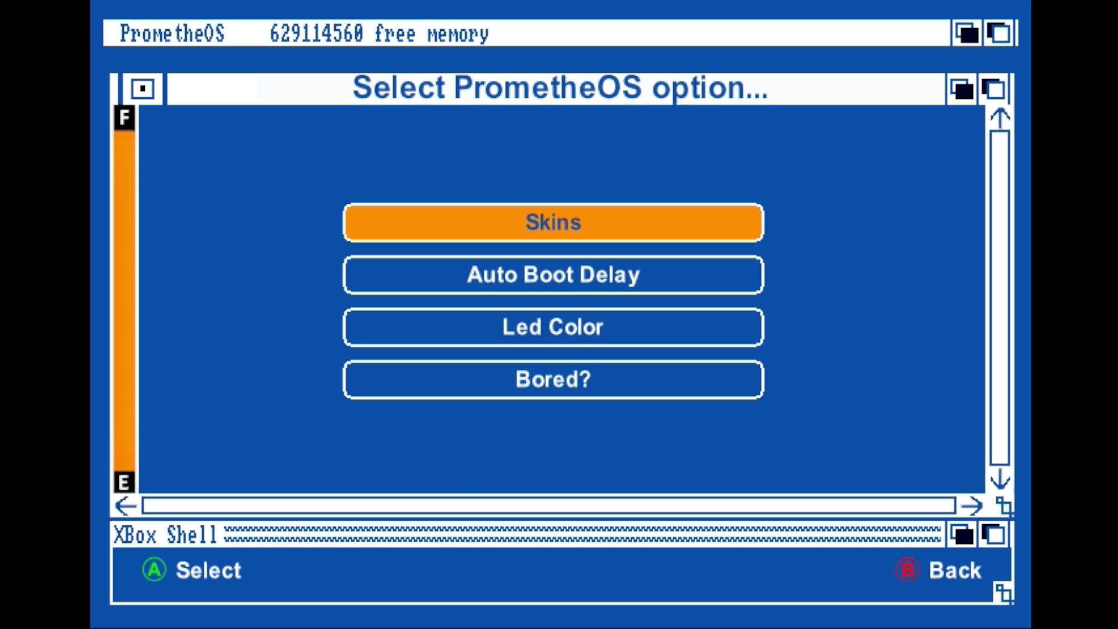
pyautogui.press('Down')
pyautogui.press('Down')
pyautogui.press('Escape')
pyautogui.press('Down')
pyautogui.press('Down')
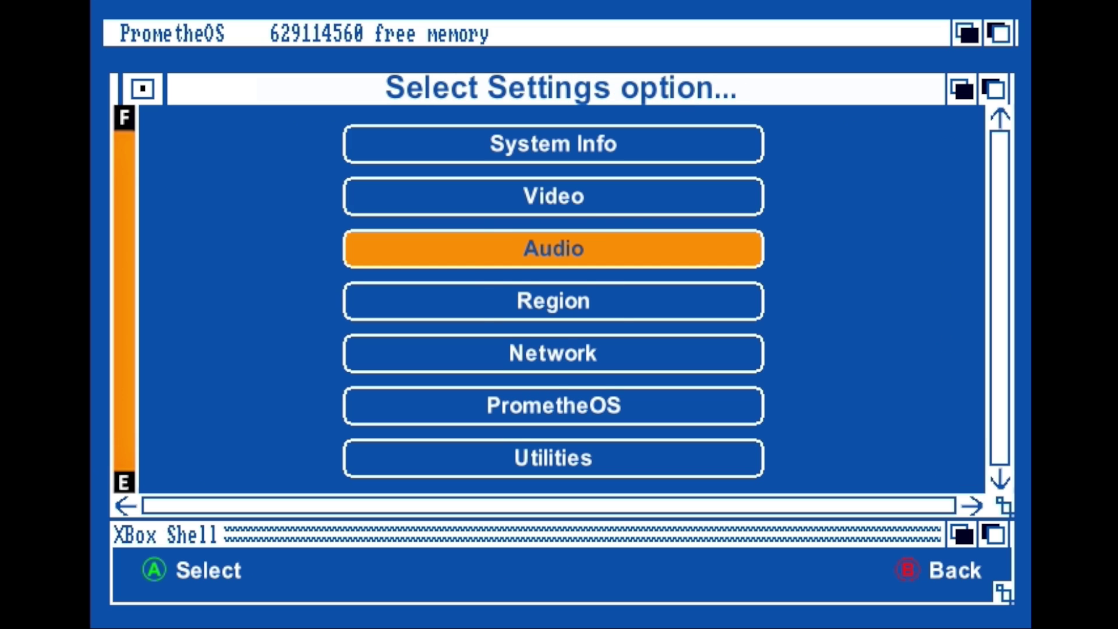
pyautogui.press('Escape')
pyautogui.press('Down')
pyautogui.press('Up')
pyautogui.press('Down')
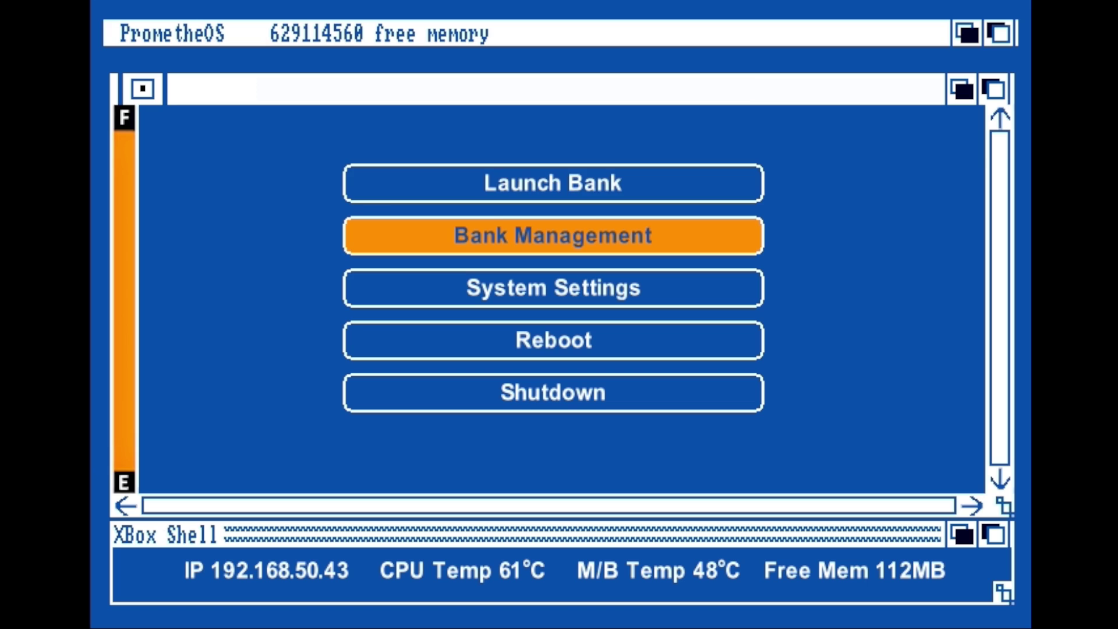
pyautogui.press('Up')
pyautogui.press('Down')
pyautogui.press('Up')
# Step: Open Bank Management > Flash Bank and browse the drives for a BIOS file
pyautogui.press('Down')
pyautogui.press('Return')
pyautogui.press('Down')
pyautogui.press('Up')
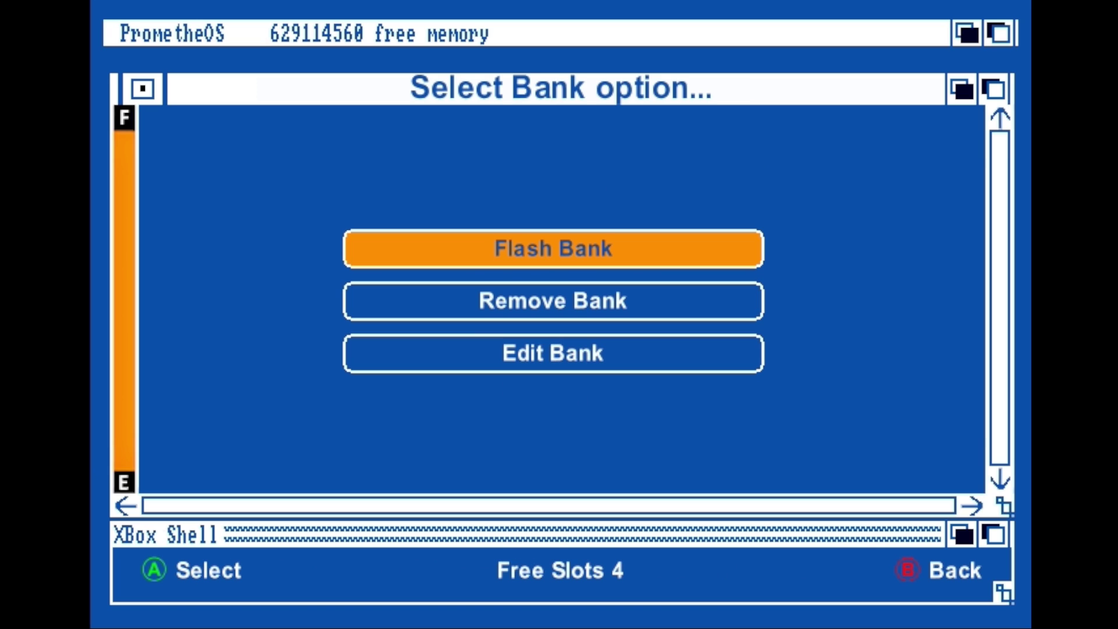
pyautogui.press('Return')
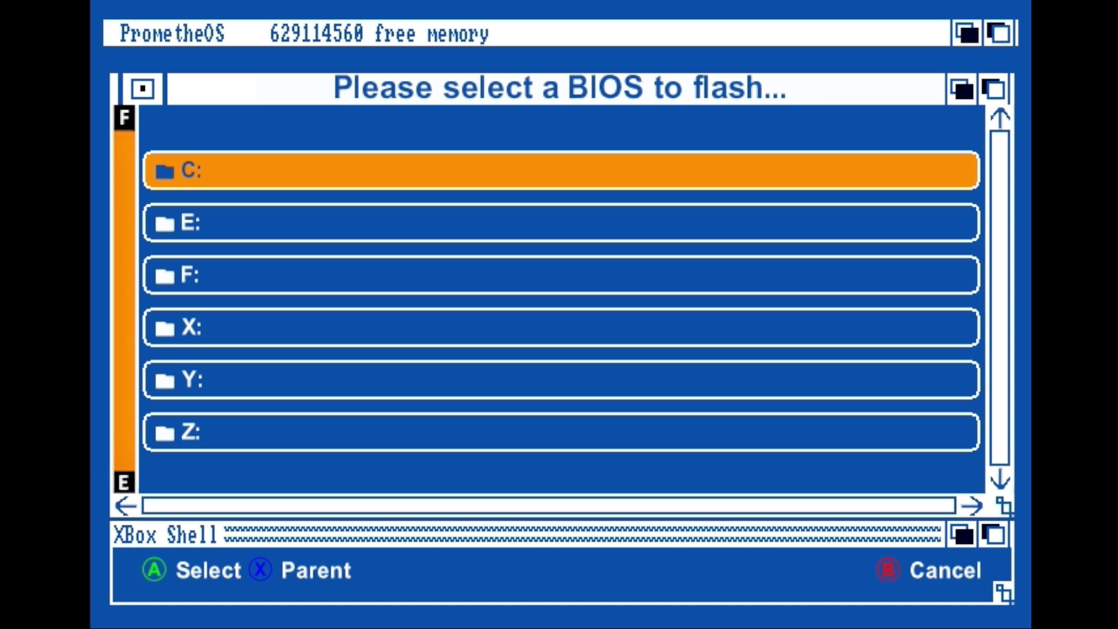
pyautogui.press('Up')
pyautogui.press('Up')
pyautogui.press('Up')
pyautogui.press('Up')
pyautogui.press('Escape')
# Step: Look over Remove Bank and Edit Bank, then return to the main menu
pyautogui.press('Down')
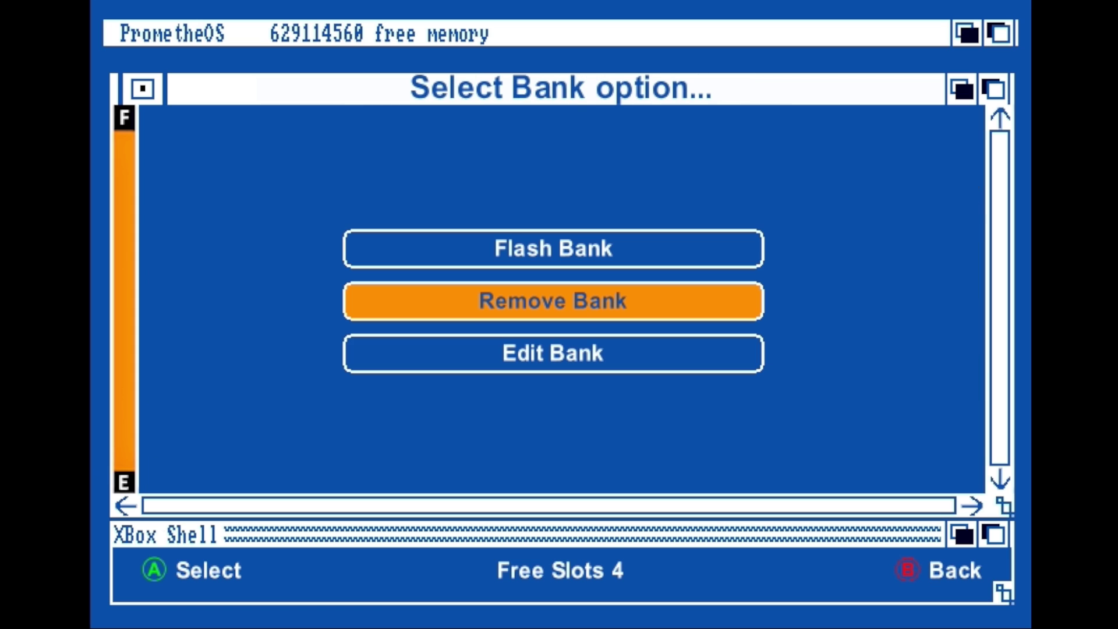
pyautogui.press('Down')
pyautogui.press('Up')
pyautogui.press('Up')
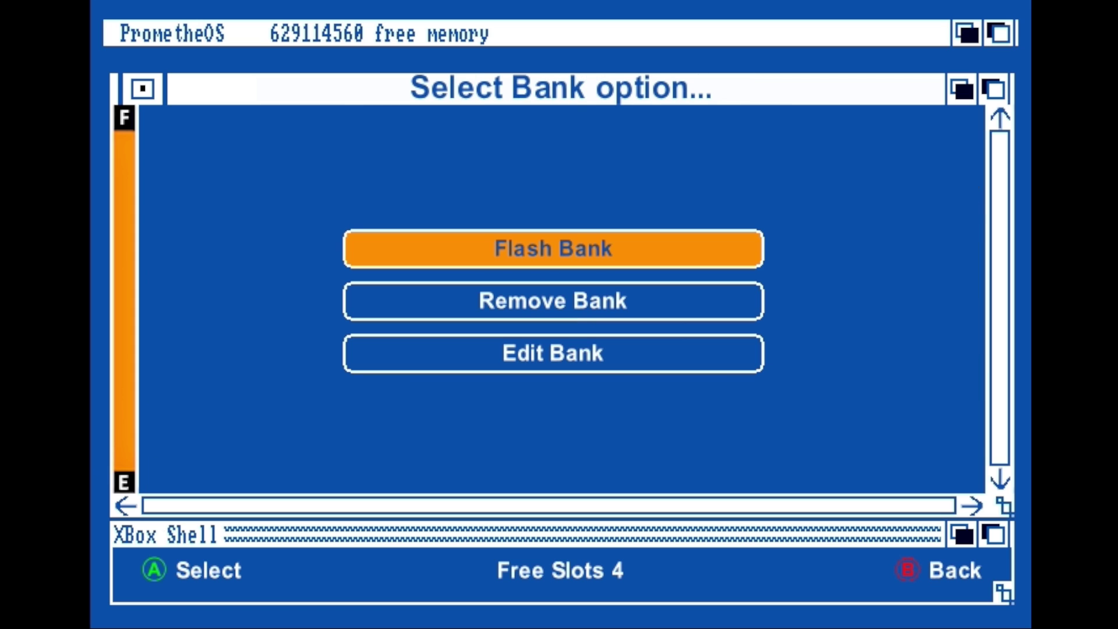
pyautogui.press('Down')
pyautogui.press('Up')
pyautogui.press('Escape')
pyautogui.press('Down')
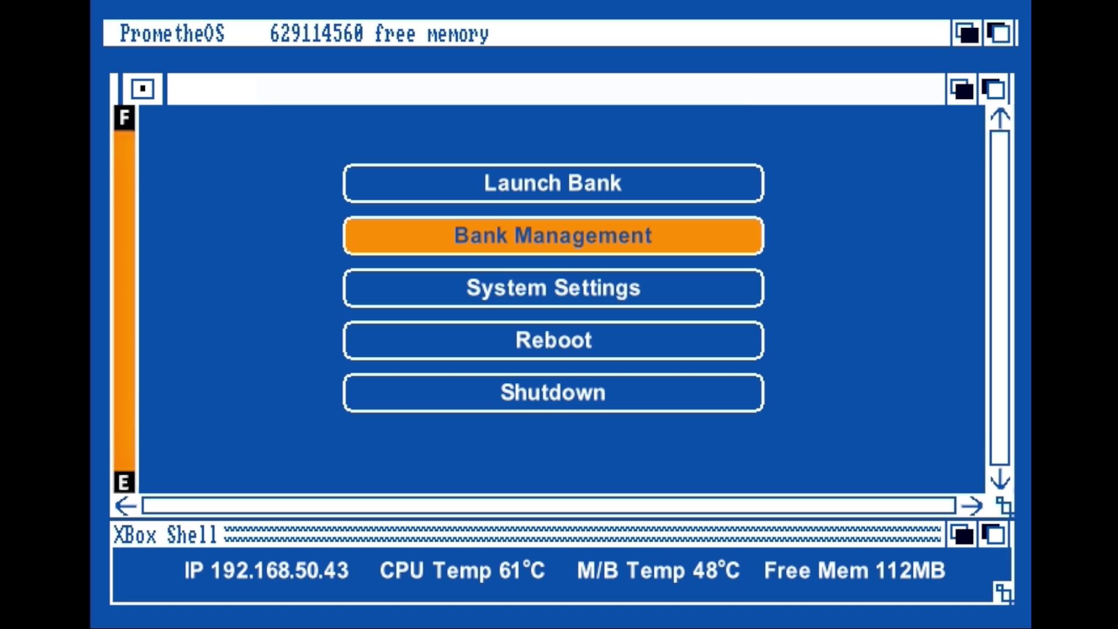
pyautogui.press('Down')
pyautogui.press('Up')
pyautogui.press('Down')
pyautogui.press('Up')
pyautogui.press('Up')
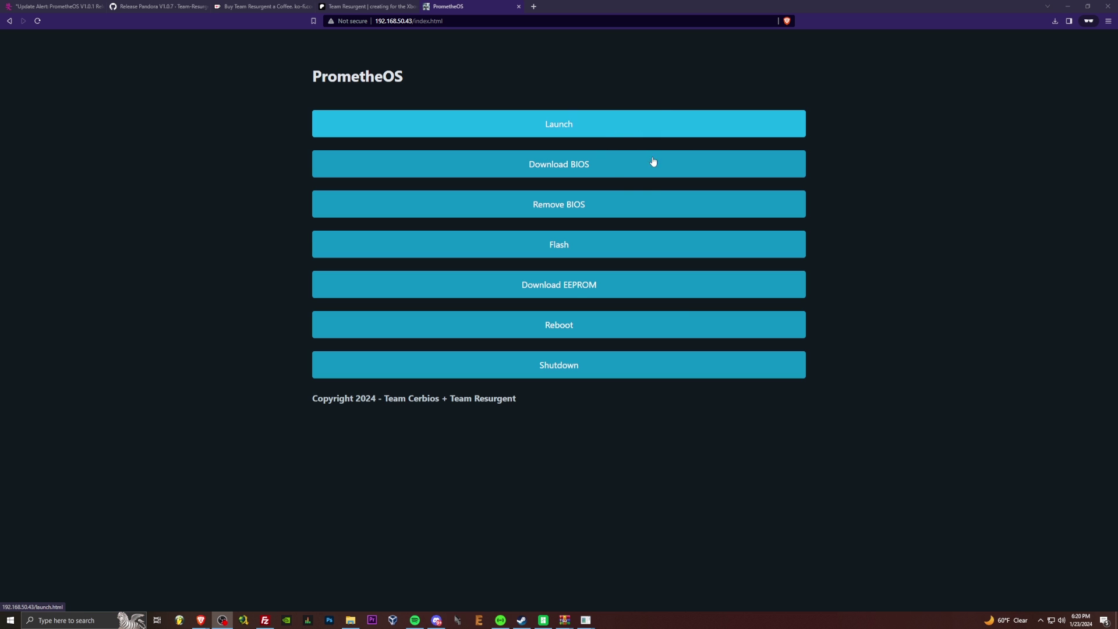
# Step: Check Download BIOS, find no images, go back and open the Flash upload page
pyautogui.click(589, 163)
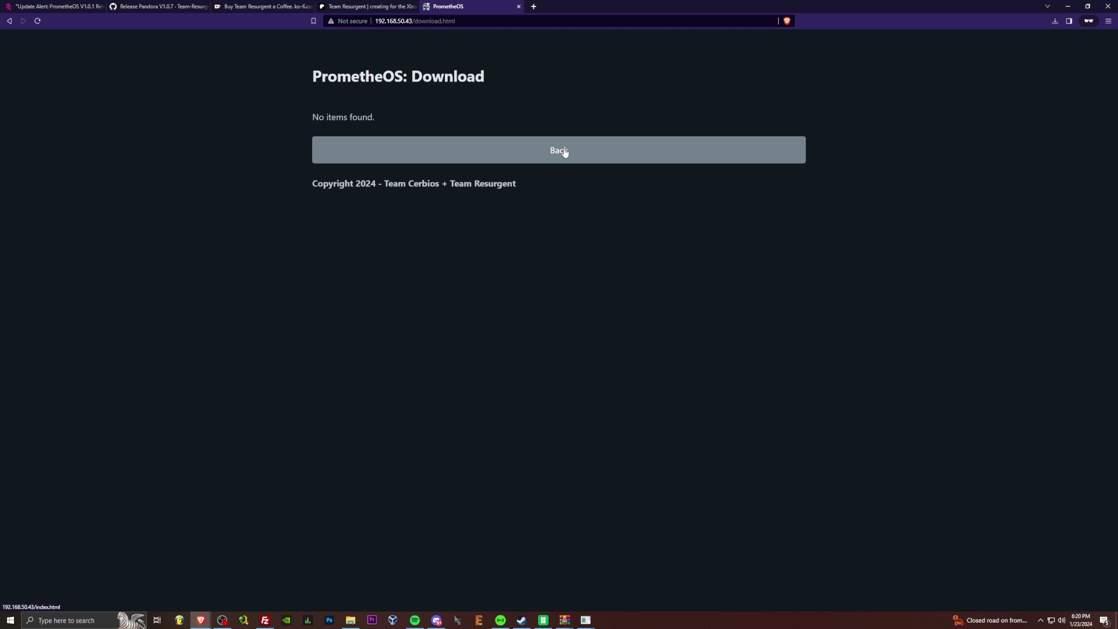
pyautogui.click(567, 156)
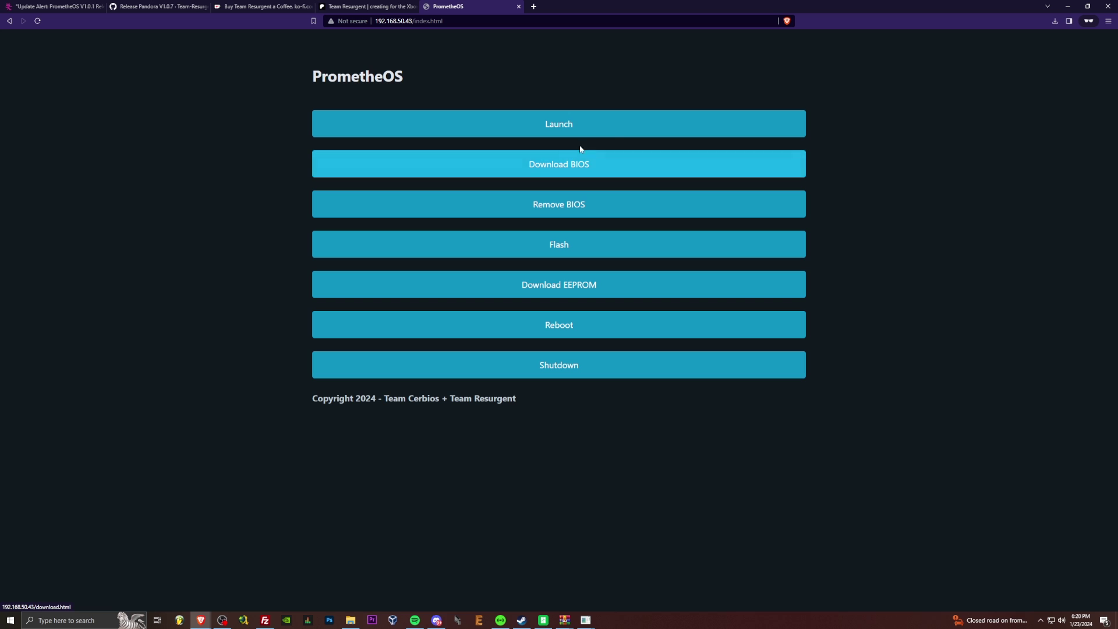
pyautogui.click(563, 250)
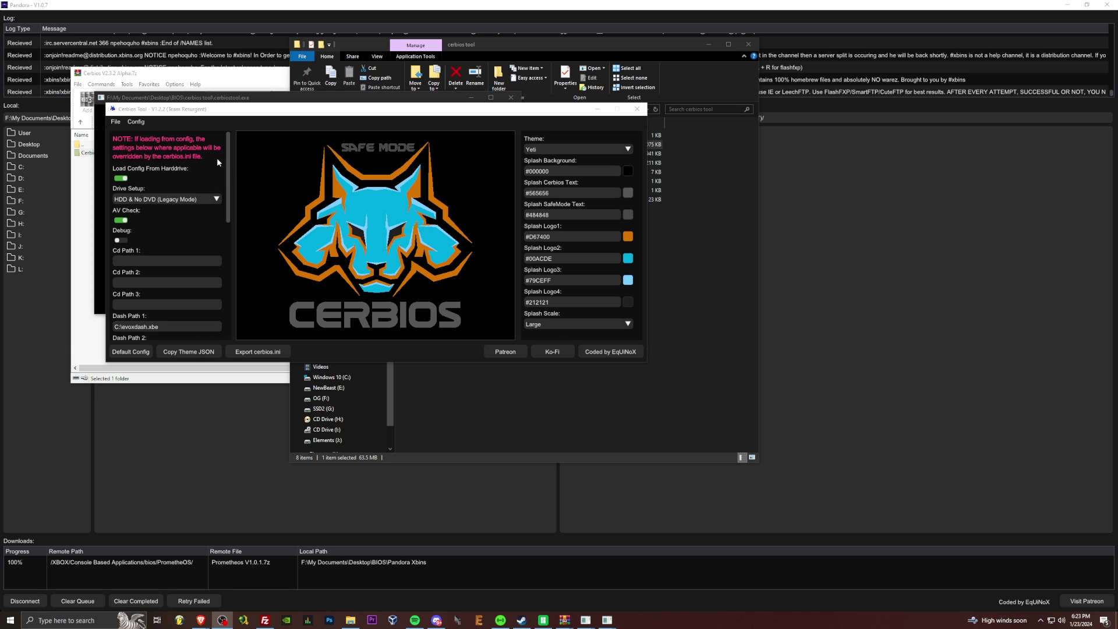
# Step: Review the settings and save the BIOS via File > Save Bios, appending UDMA6 to the name
pyautogui.scroll(-3, 224, 158)
pyautogui.scroll(3, 226, 157)
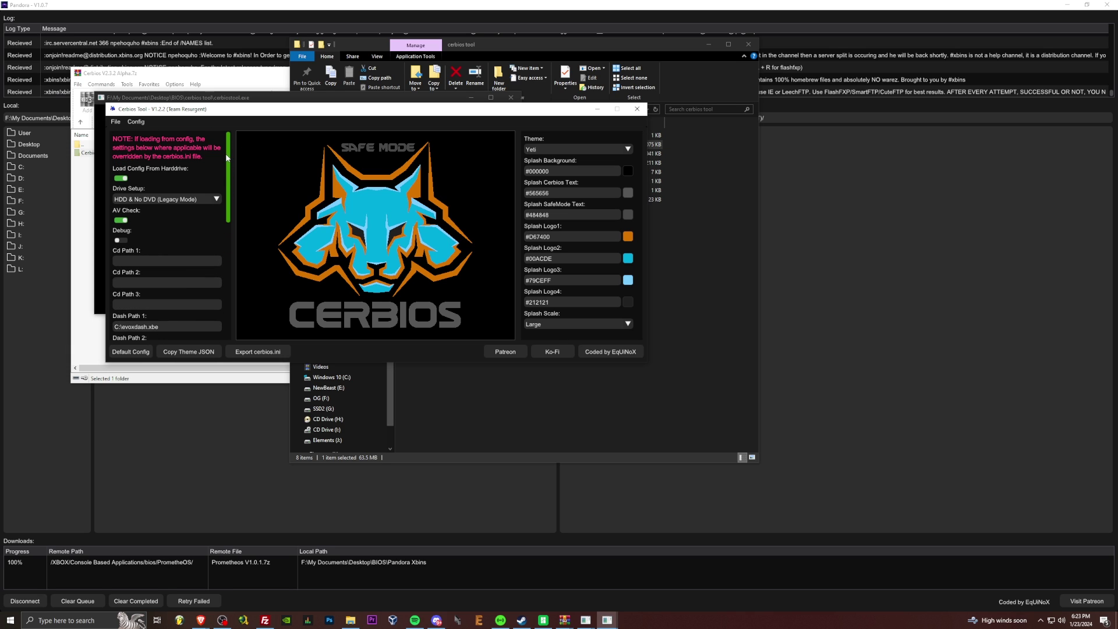
pyautogui.moveTo(226, 158); pyautogui.dragTo(227, 300)
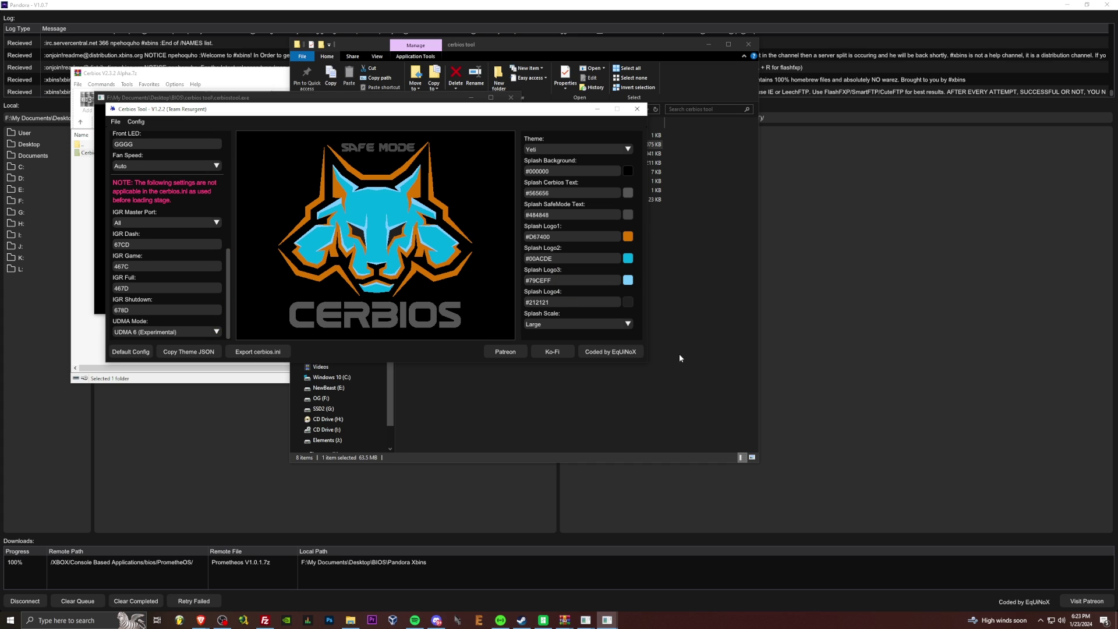
pyautogui.click(115, 121)
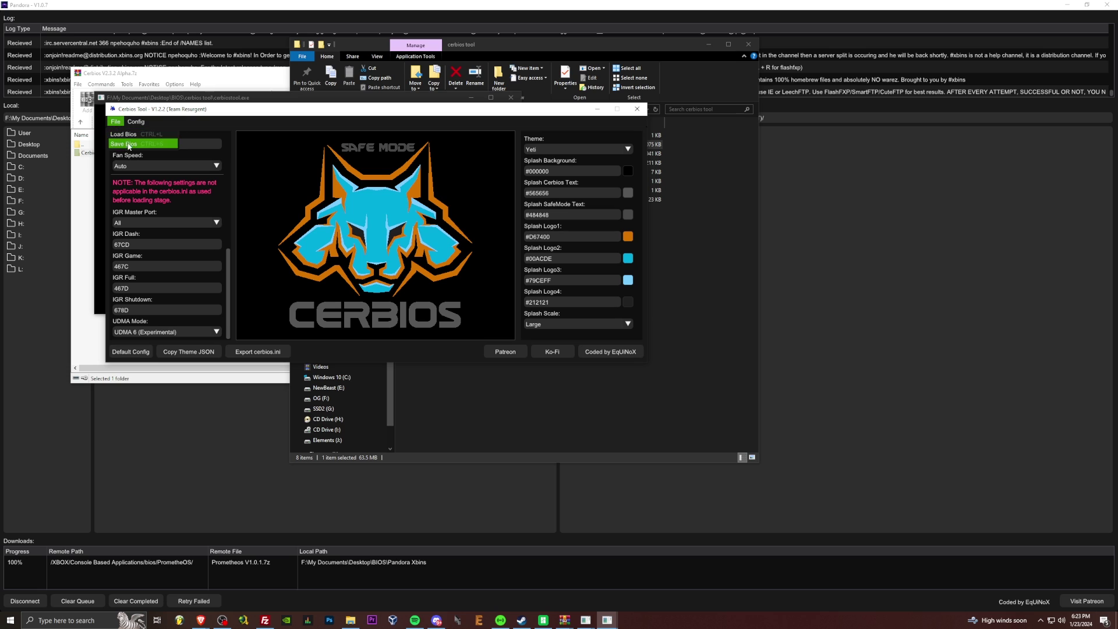
pyautogui.click(127, 144)
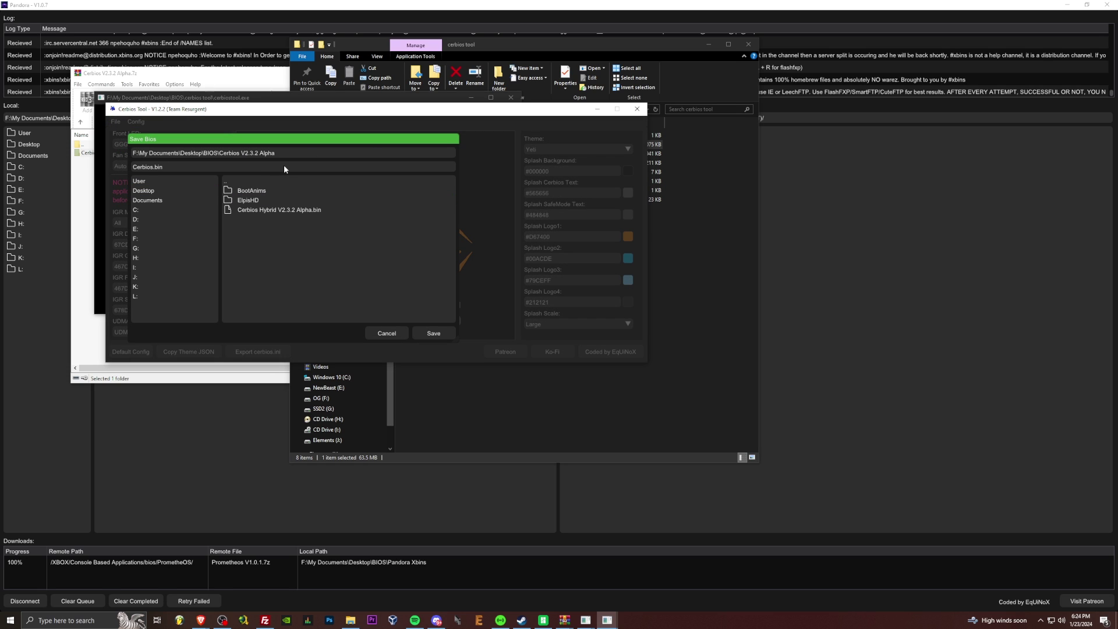
pyautogui.click(279, 209)
pyautogui.write('UDMA')
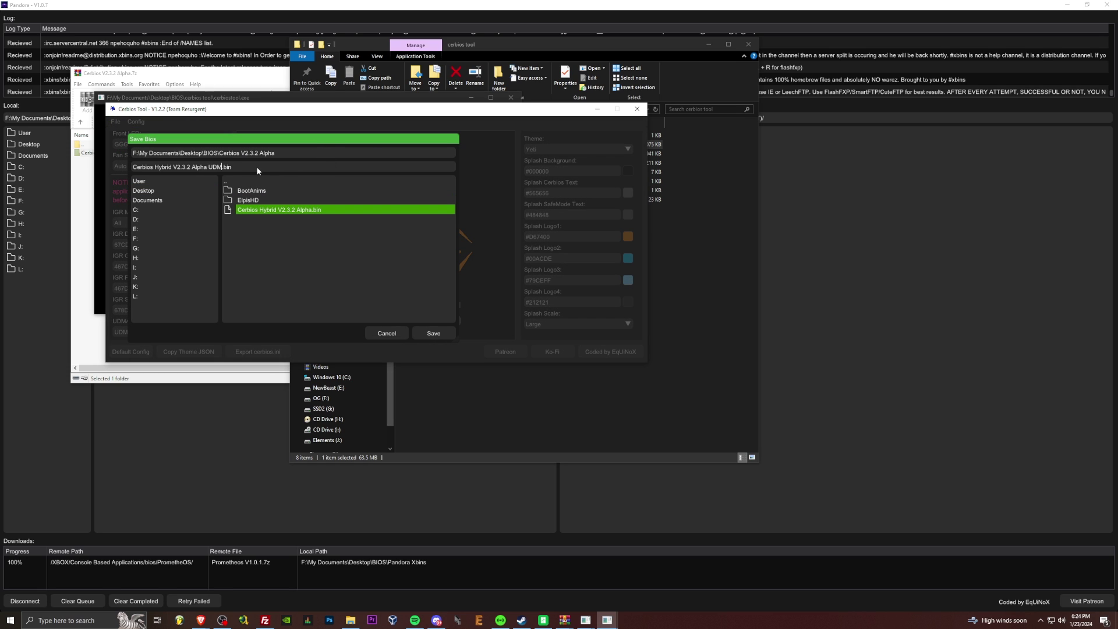
pyautogui.write('6')
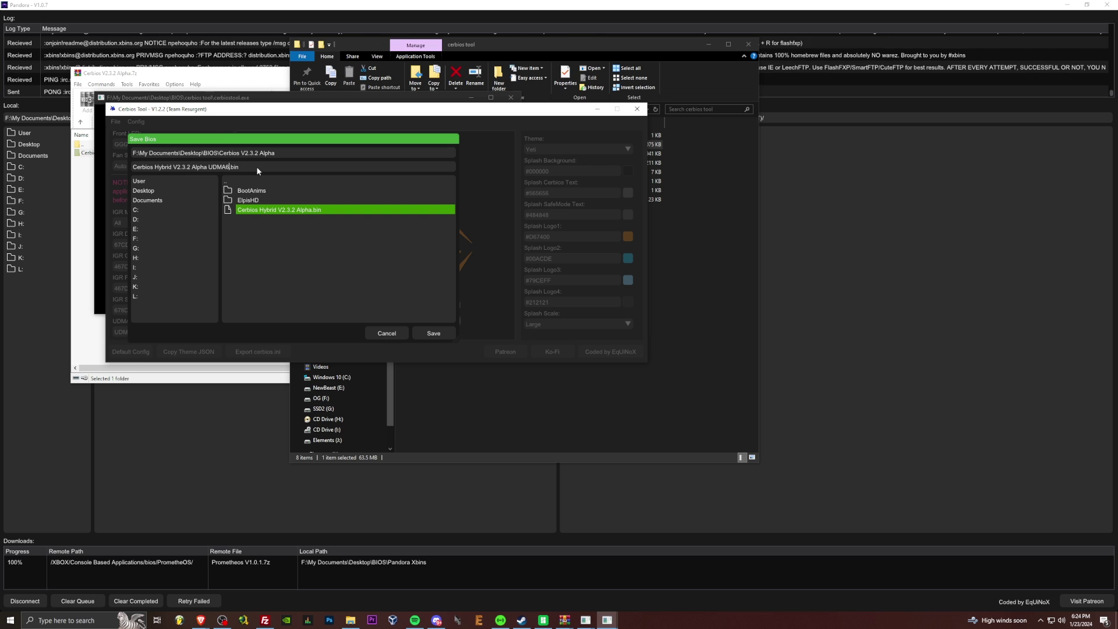
# Step: Choose the UDMA6 .bin, rename the bank 'Cerbios HD UDMA6', pick Turquoise LED and upload
pyautogui.click(434, 333)
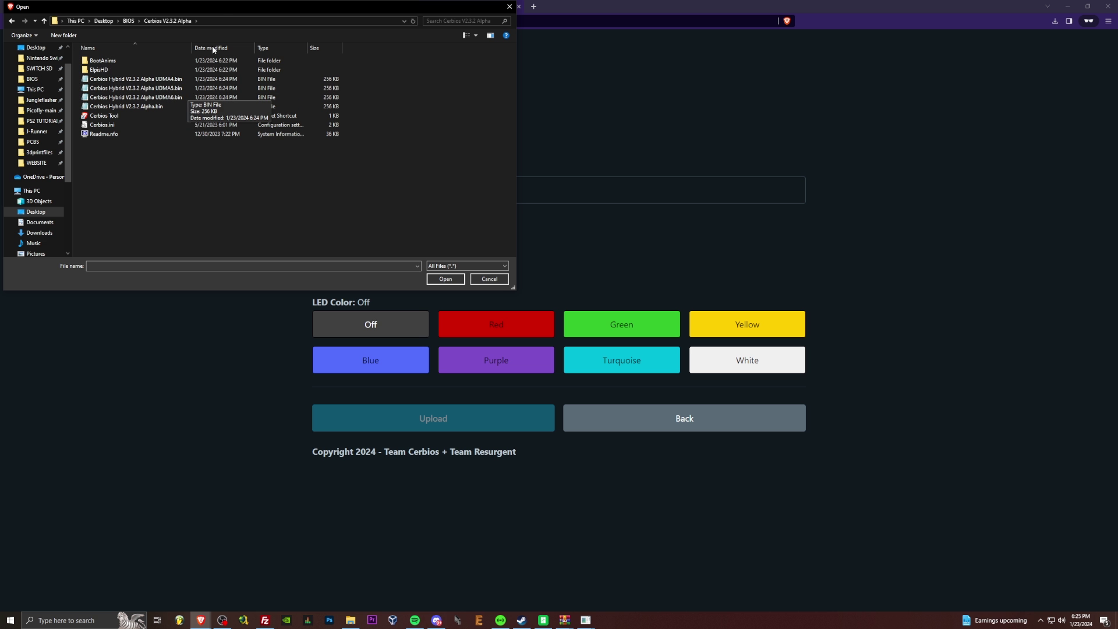
pyautogui.doubleClick(387, 153)
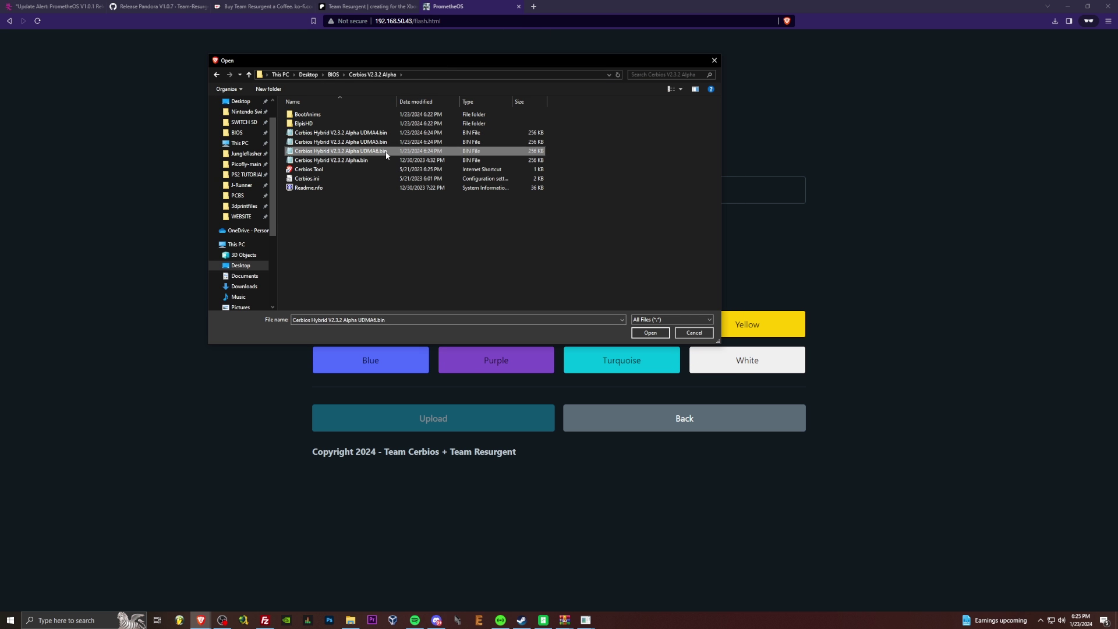
pyautogui.click(525, 198)
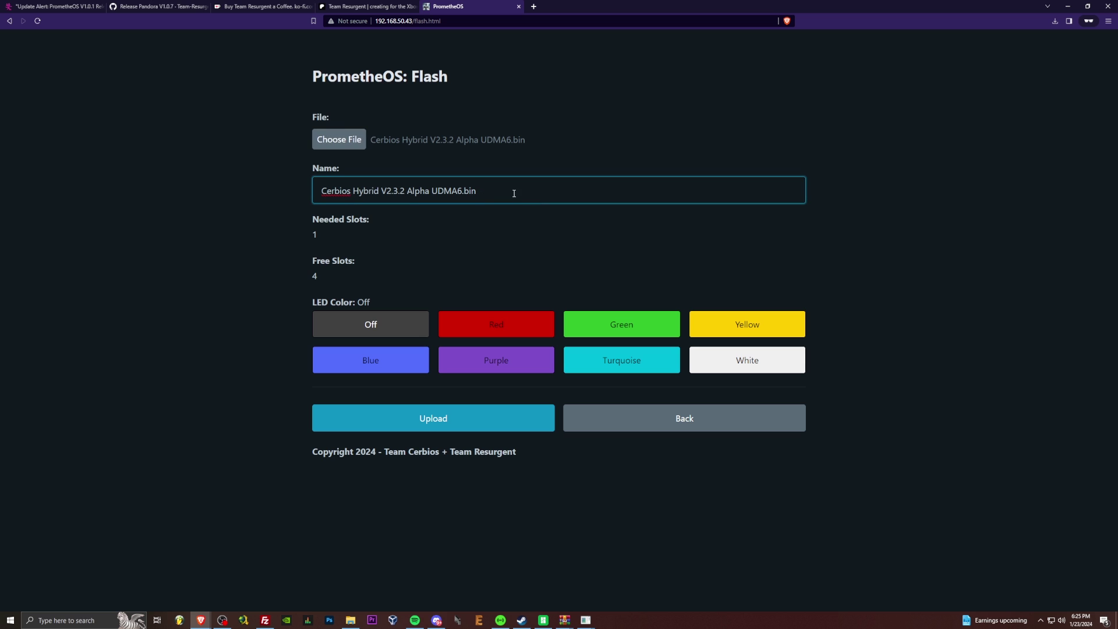
pyautogui.moveTo(510, 193); pyautogui.dragTo(357, 195)
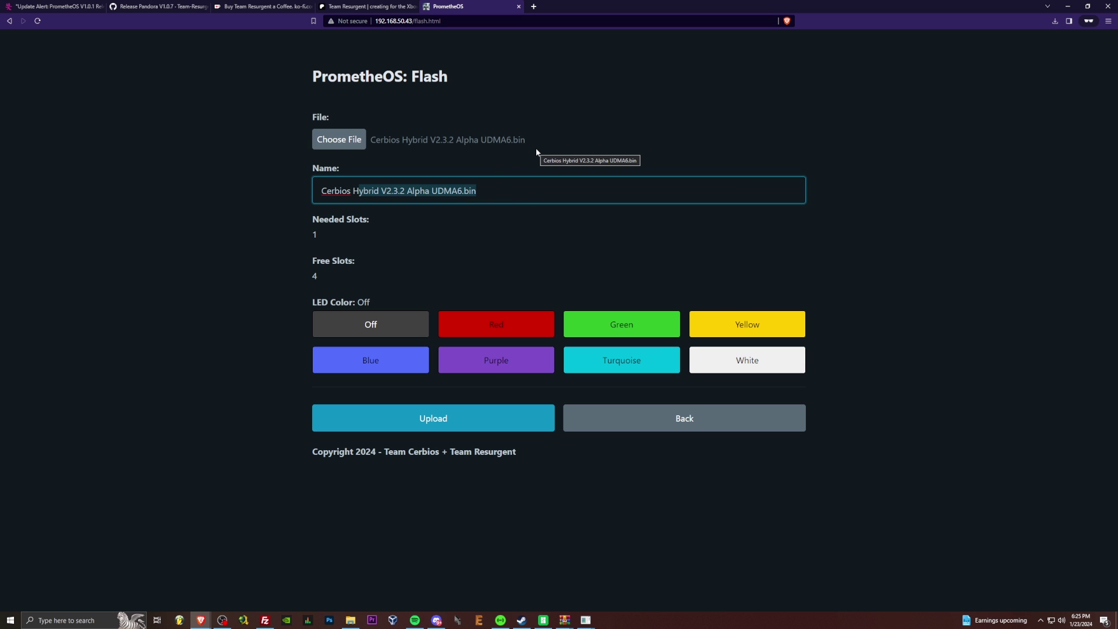
pyautogui.press('BackSpace')
pyautogui.press('BackSpace')
pyautogui.write('HD ')
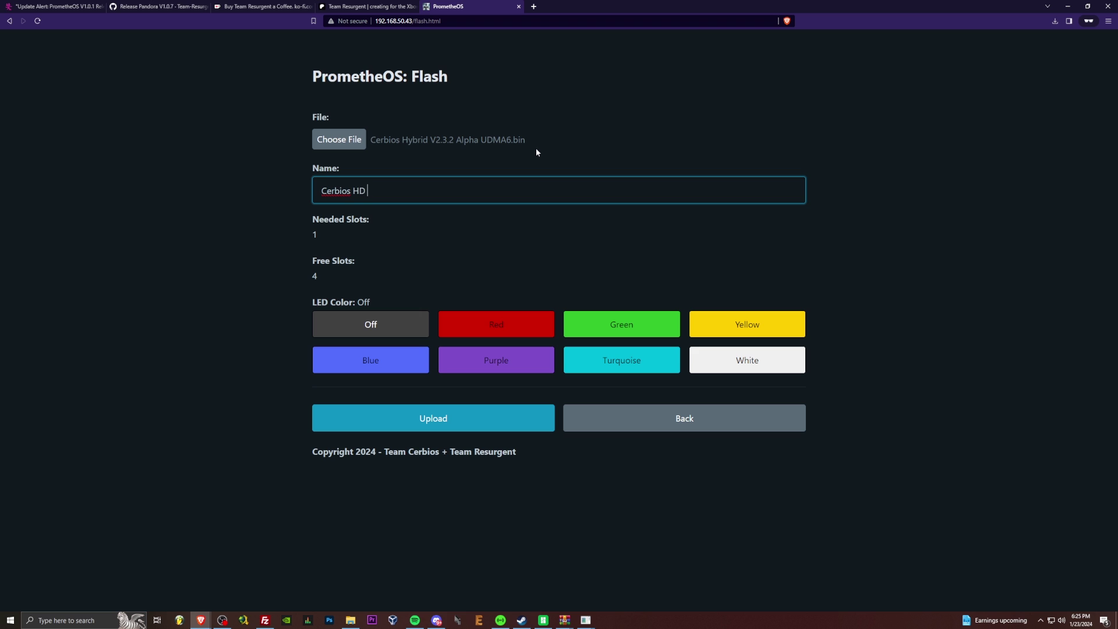
pyautogui.write('UDMA5')
pyautogui.click(621, 368)
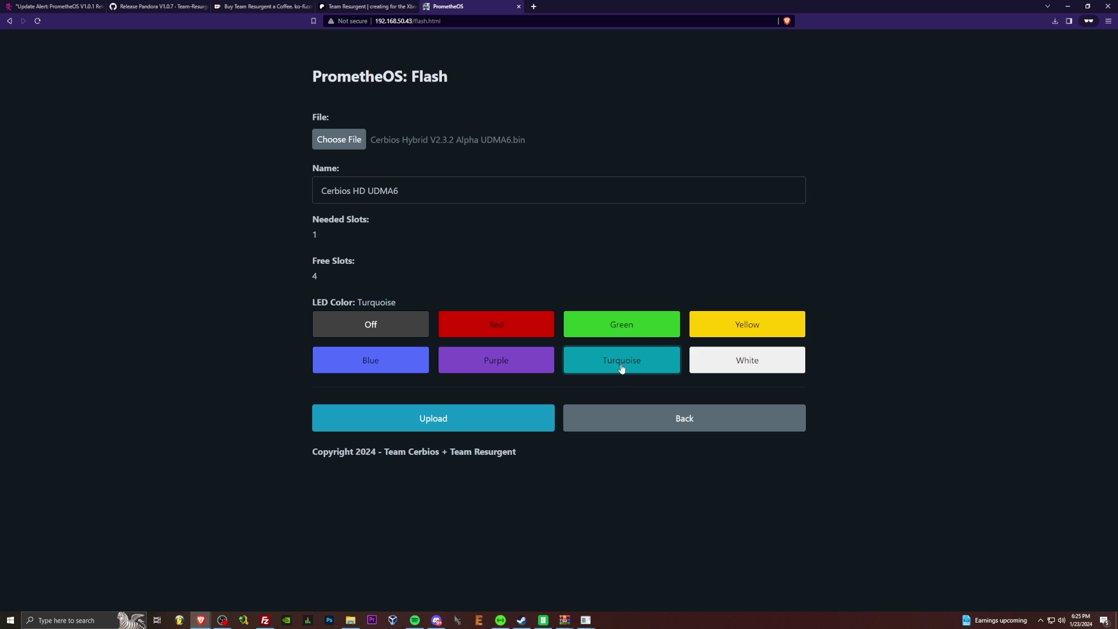
pyautogui.click(454, 423)
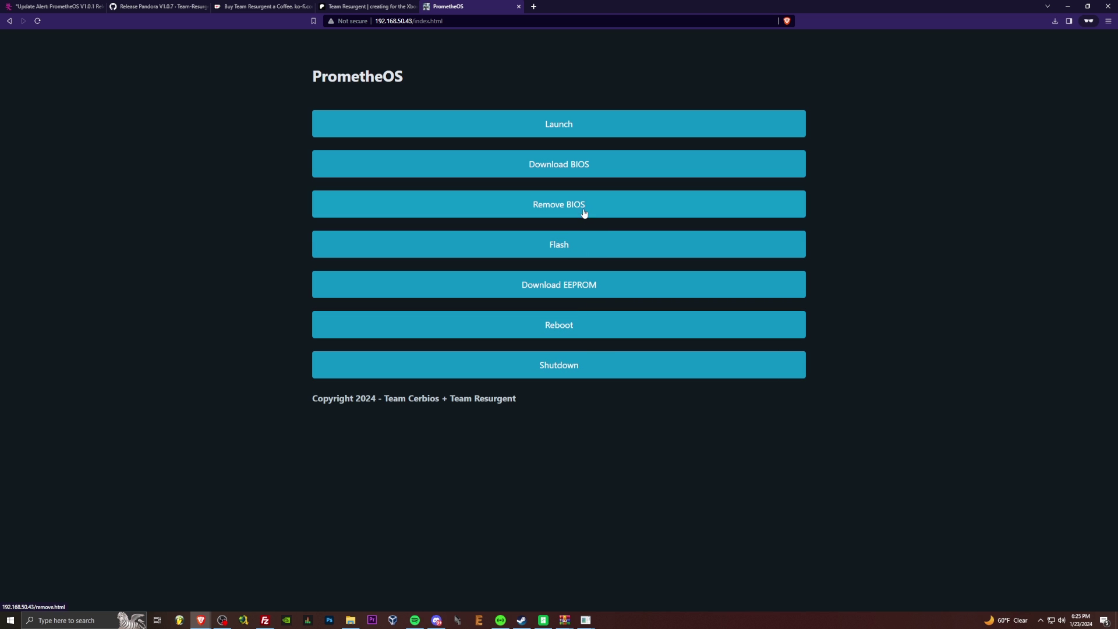
pyautogui.click(611, 129)
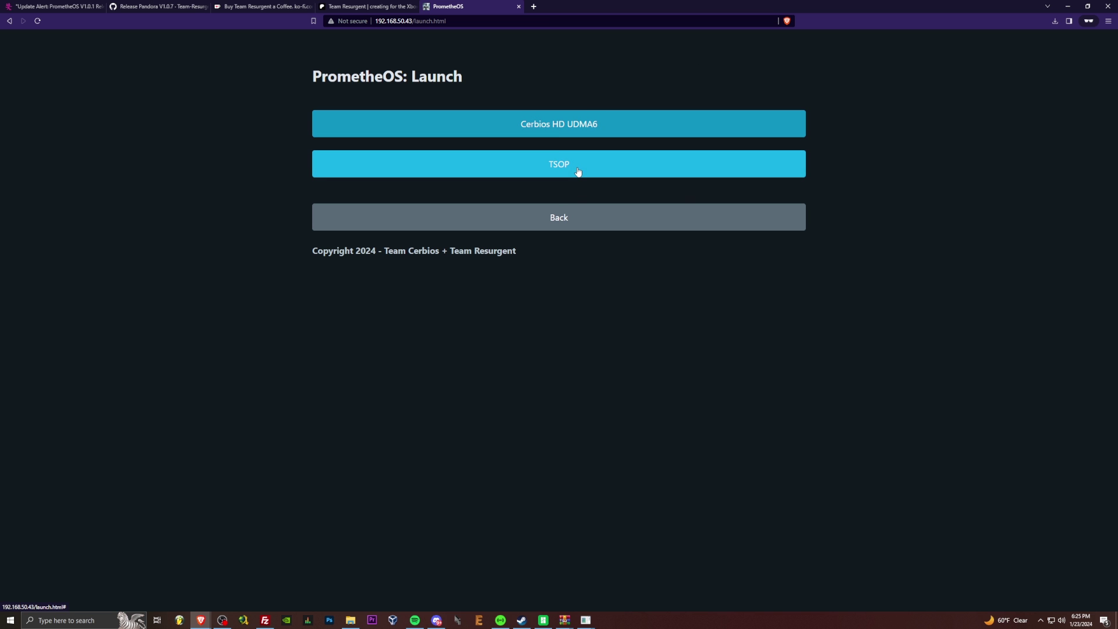
pyautogui.click(10, 21)
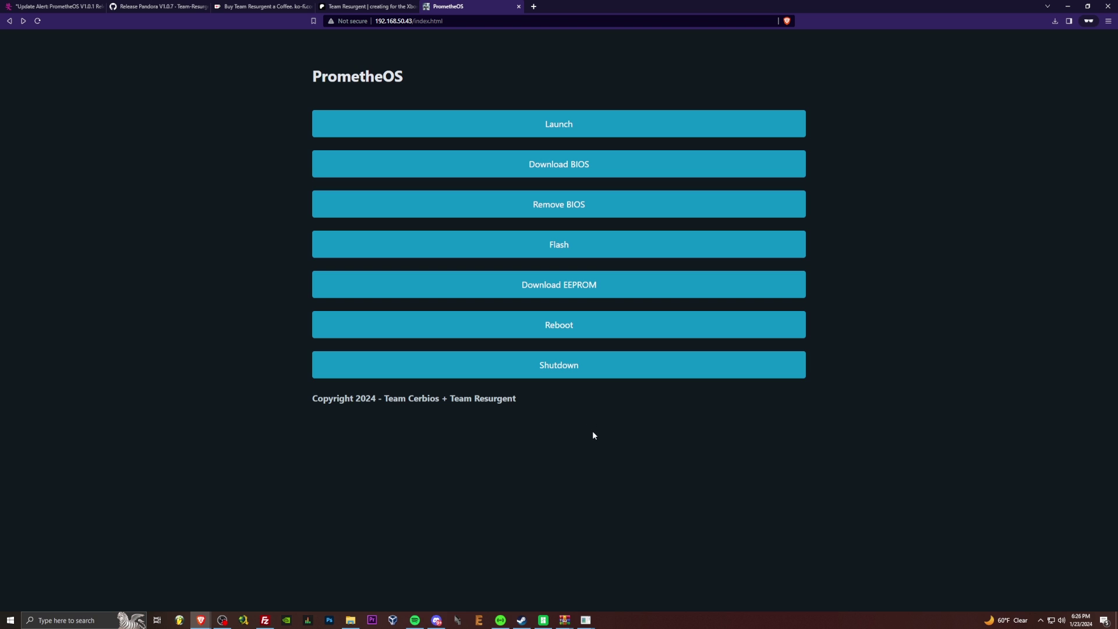
pyautogui.moveTo(200, 619)
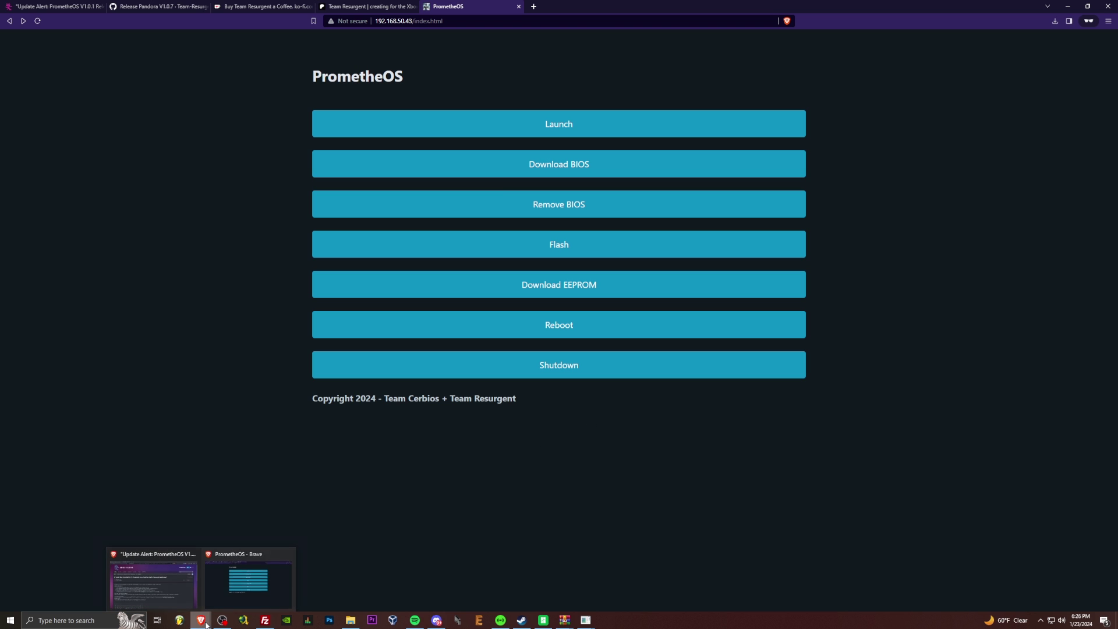
# Step: Switch to FileZilla and reconnect to the Xbox in a new tab
pyautogui.click(265, 620)
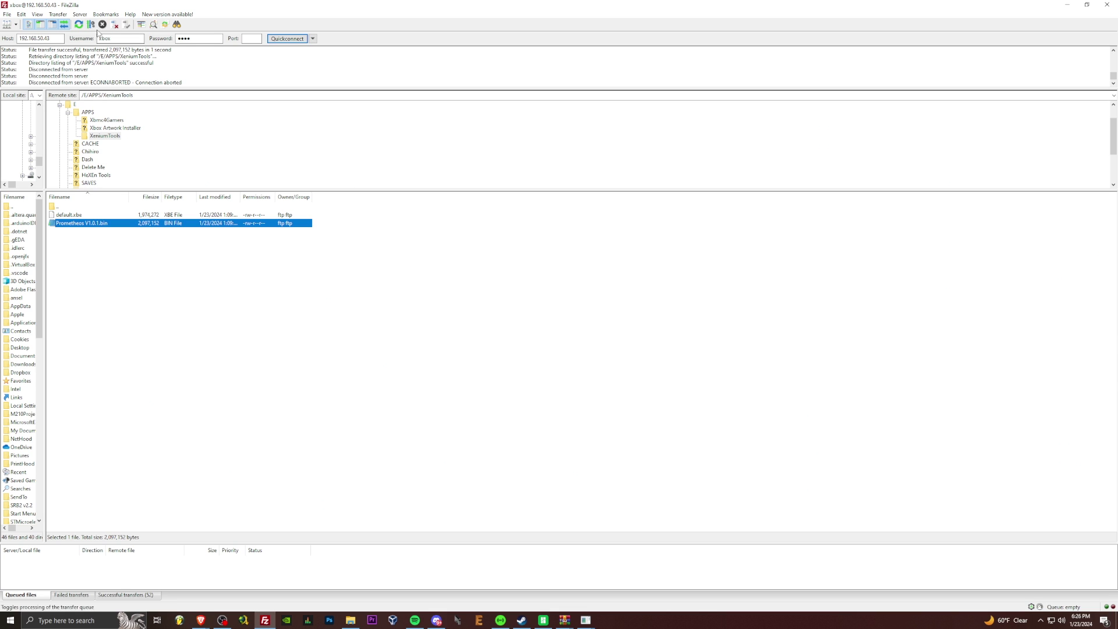
pyautogui.click(299, 39)
pyautogui.click(581, 331)
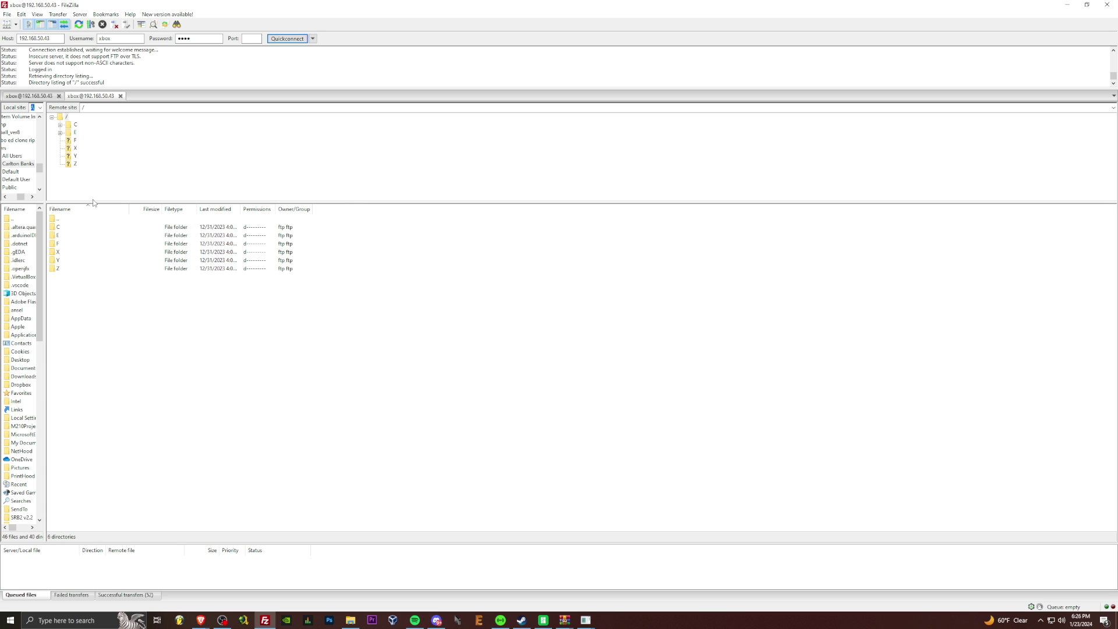
# Step: Browse F:\Games with a wider filename column, then list the C drive
pyautogui.doubleClick(60, 244)
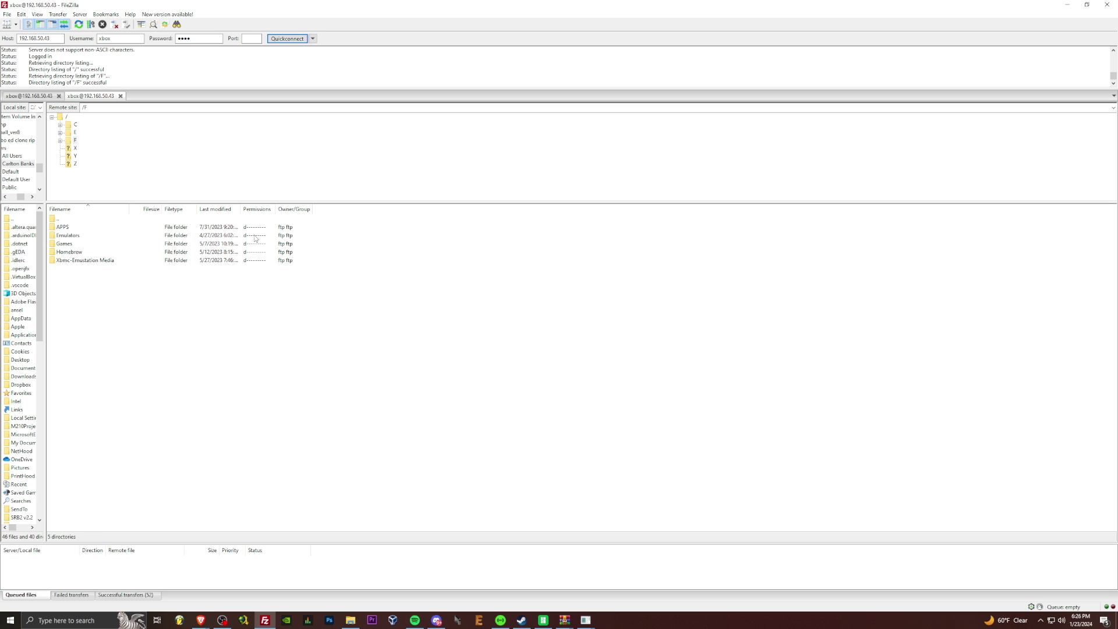
pyautogui.doubleClick(65, 245)
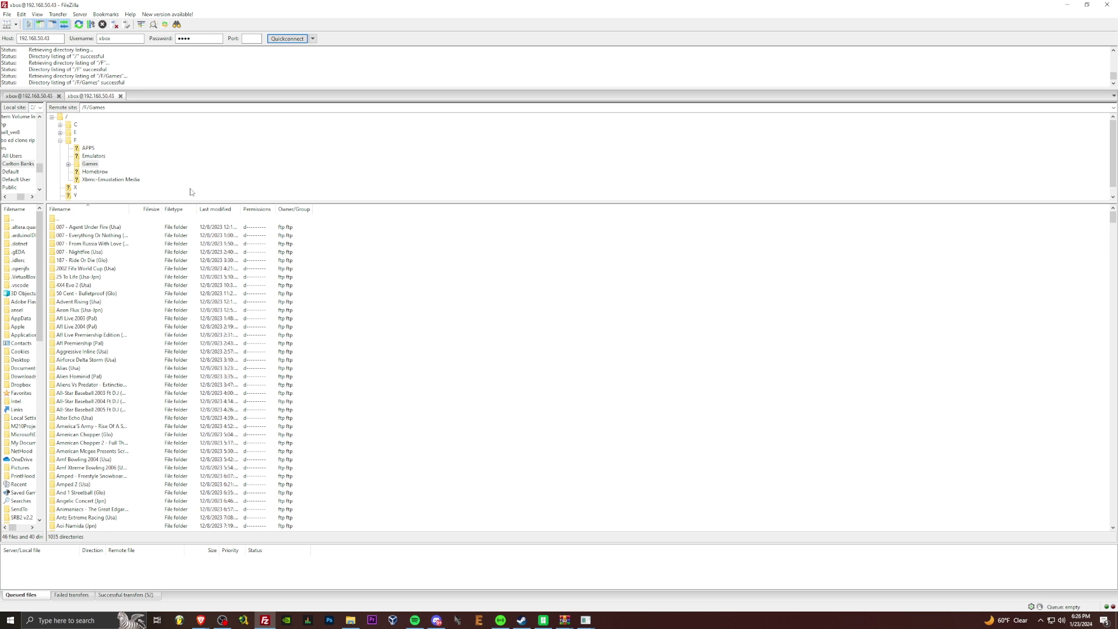
pyautogui.scroll(13, 220, 288)
pyautogui.moveTo(126, 208); pyautogui.dragTo(190, 208)
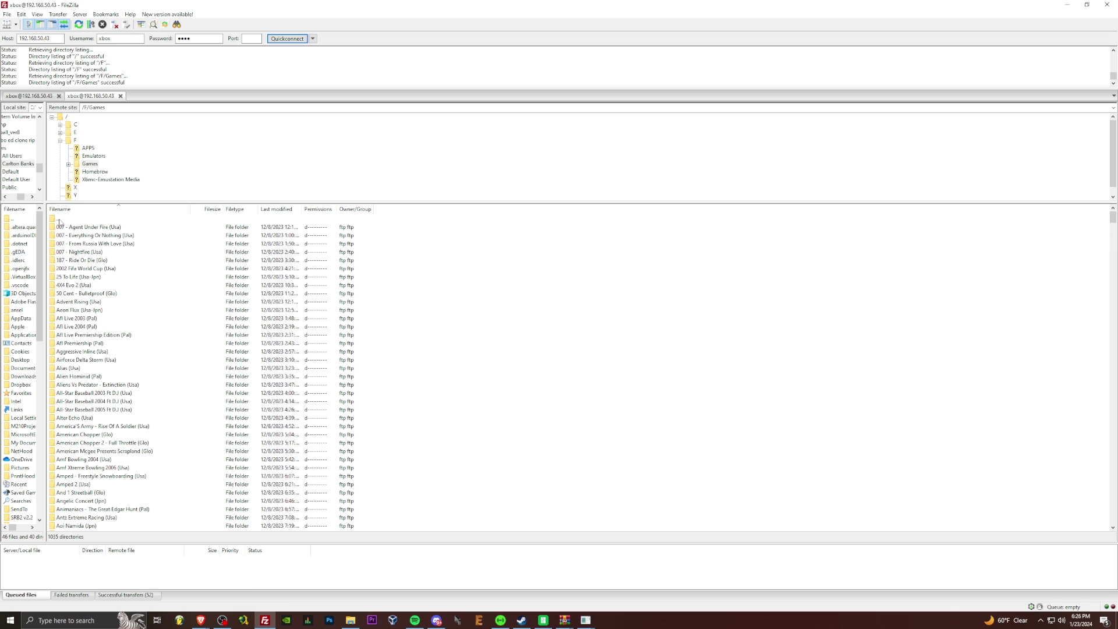
pyautogui.doubleClick(117, 219)
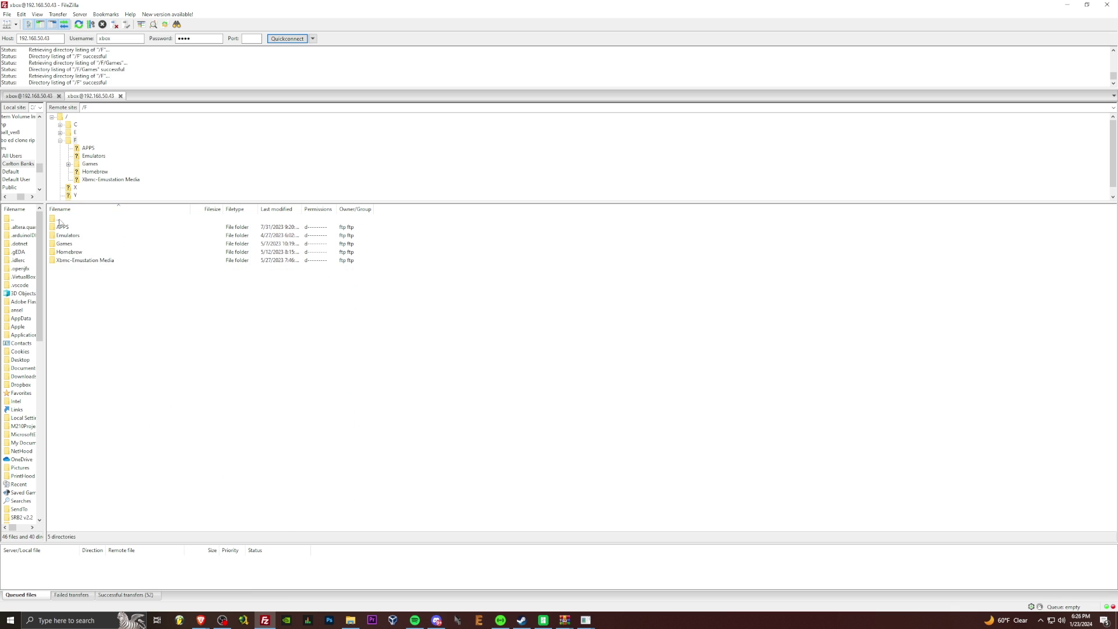
pyautogui.click(61, 141)
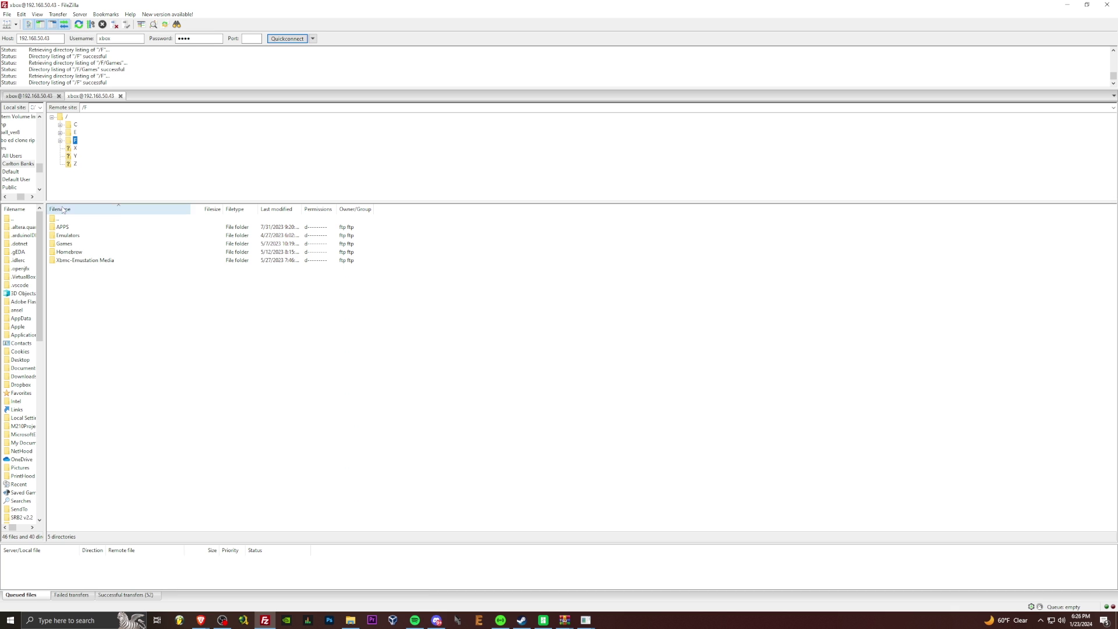
pyautogui.click(75, 125)
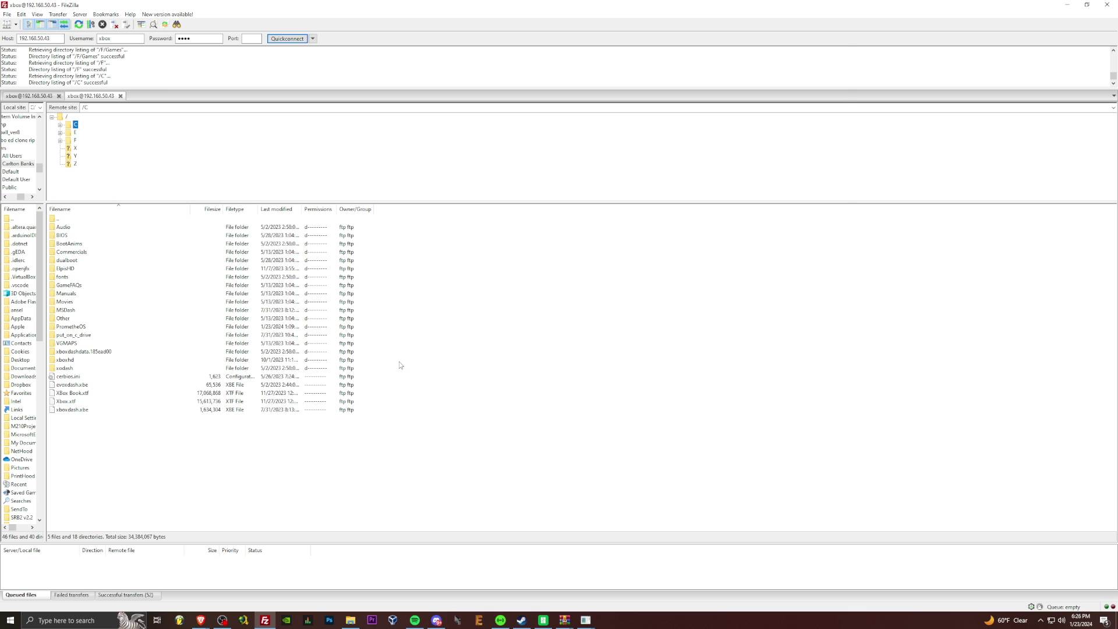
# Step: Drag ElpisHD from Explorer onto the Xbox C drive, overwriting all existing files
pyautogui.hotkey('alt', 'Tab')
pyautogui.moveTo(573, 46); pyautogui.dragTo(623, 38)
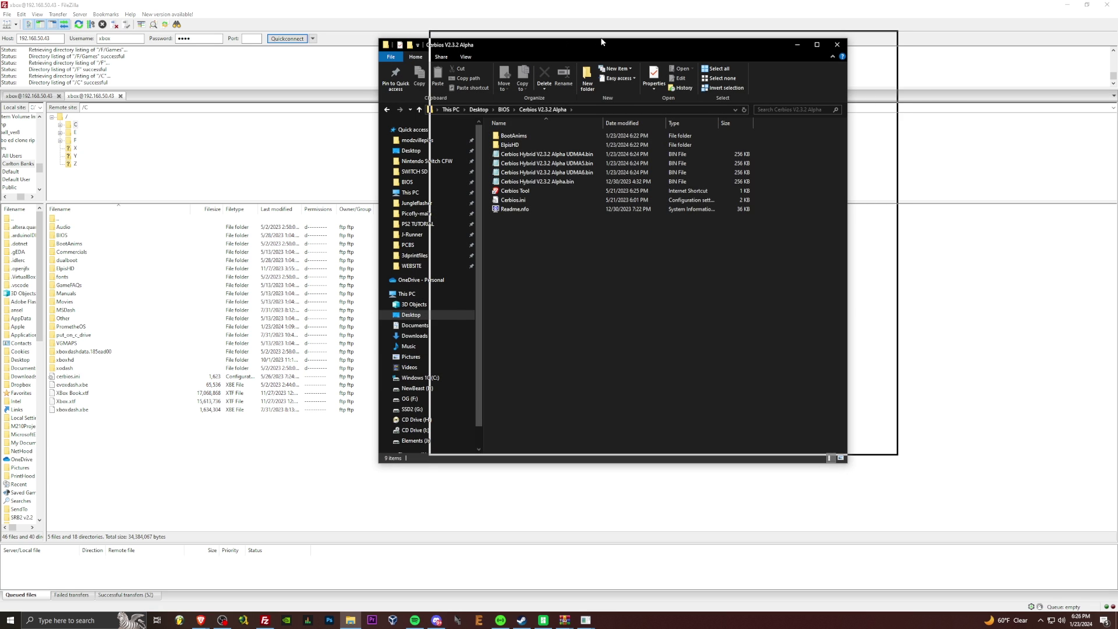
pyautogui.click(573, 140)
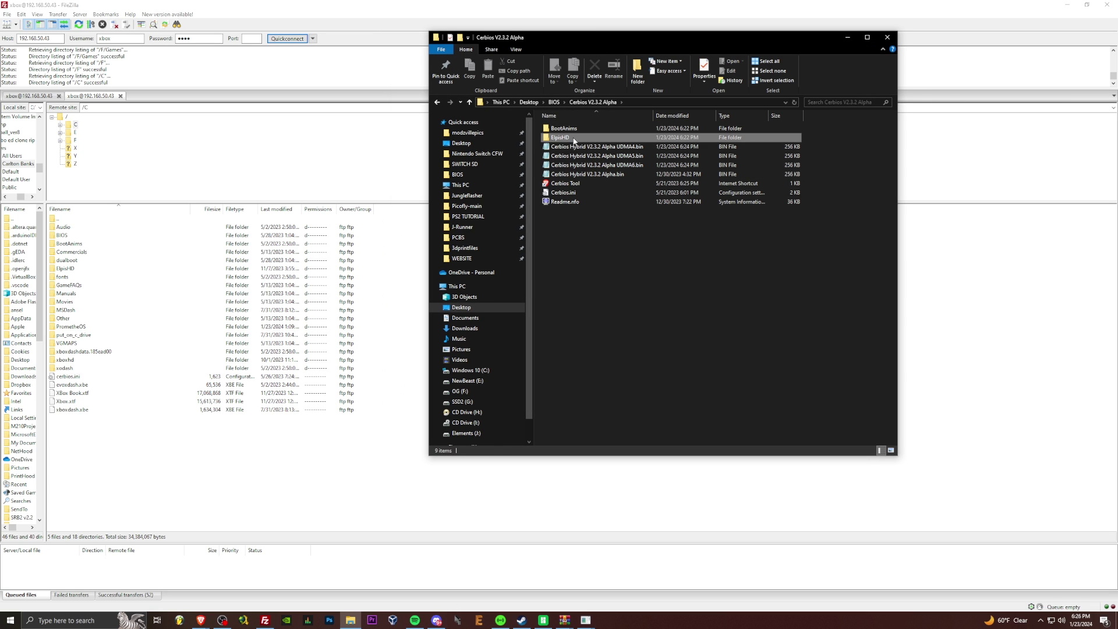
pyautogui.moveTo(573, 140); pyautogui.dragTo(142, 449)
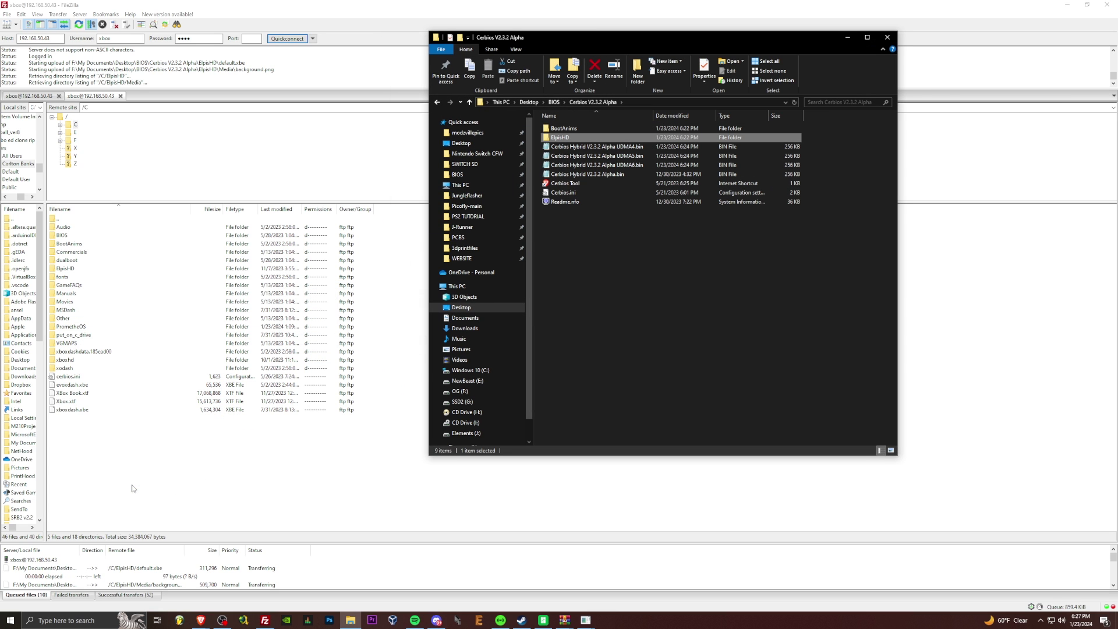
pyautogui.click(420, 244)
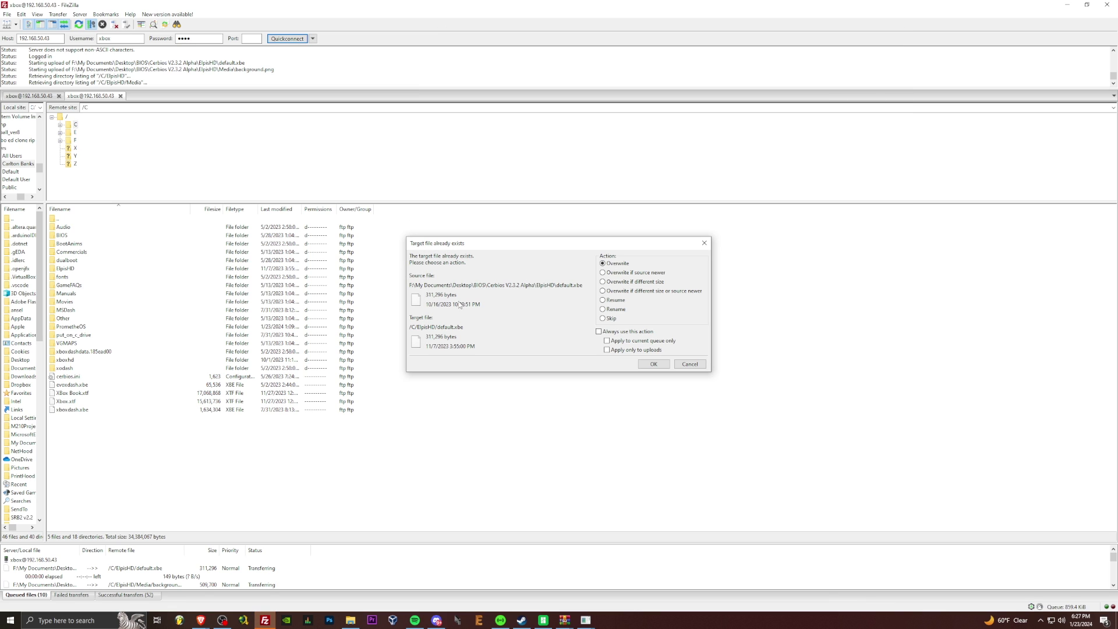
pyautogui.click(600, 331)
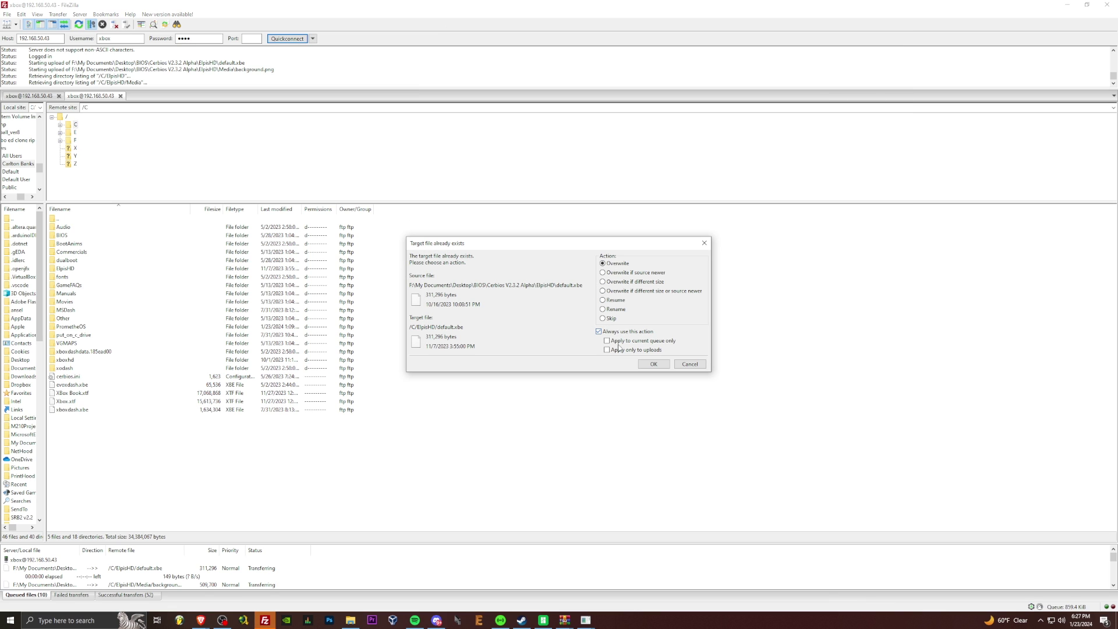
pyautogui.click(653, 363)
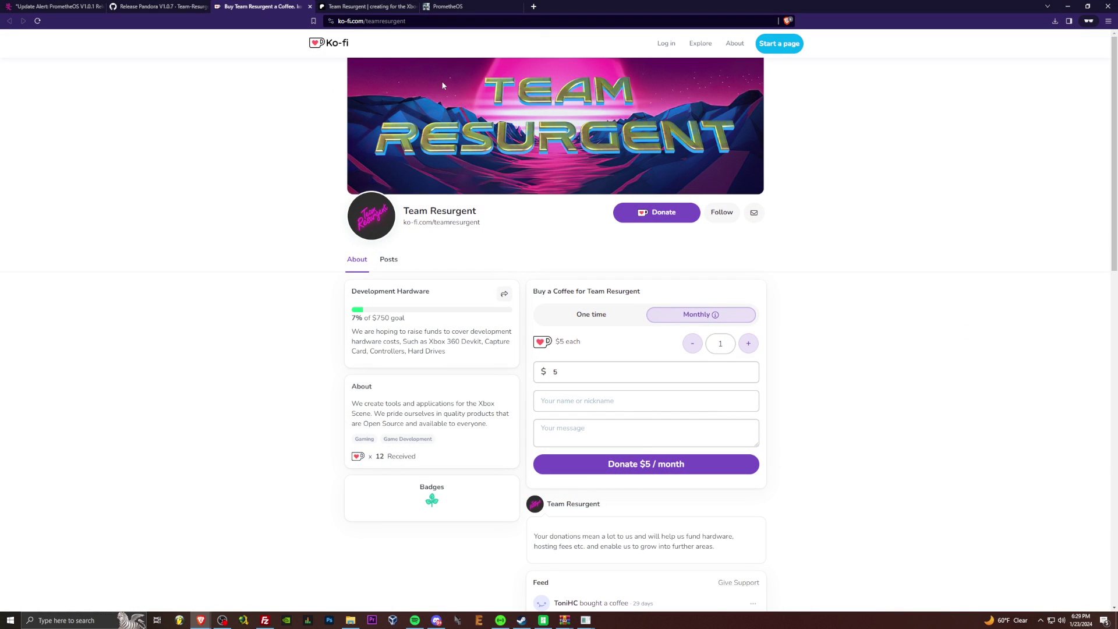
pyautogui.click(366, 7)
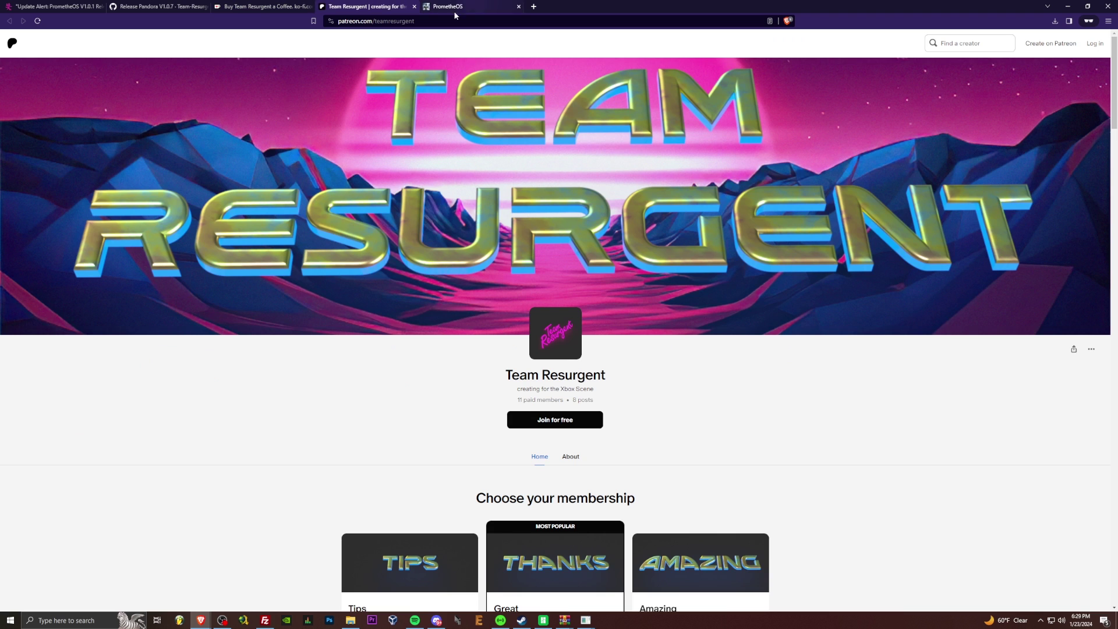
pyautogui.scroll(-4, 542, 214)
pyautogui.scroll(3, 541, 214)
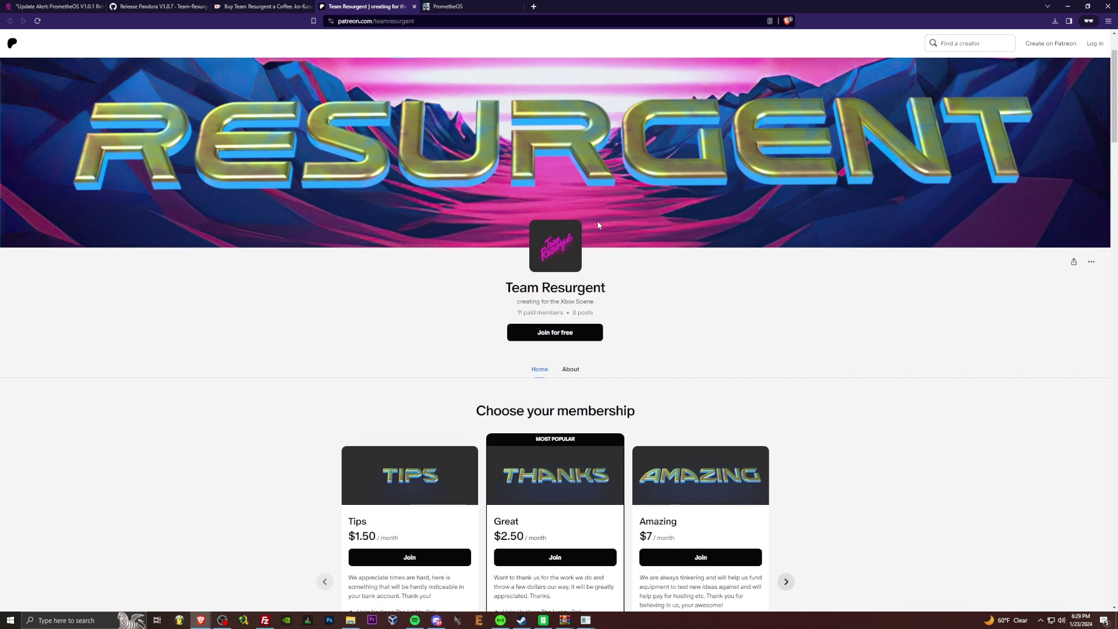
pyautogui.scroll(2, 580, 219)
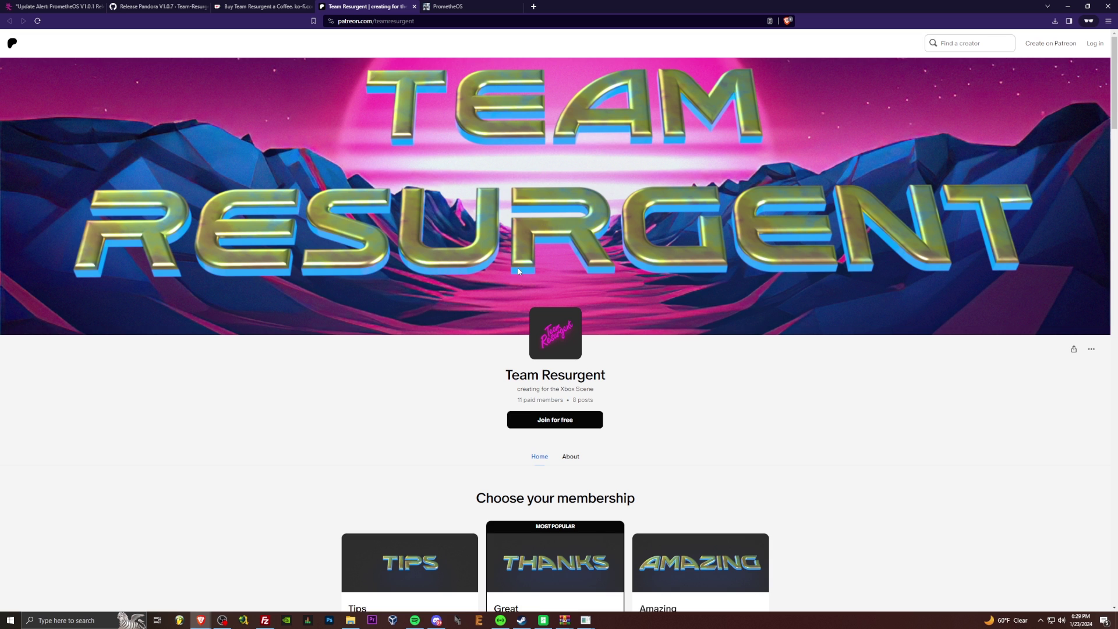
pyautogui.scroll(-3, 595, 235)
pyautogui.scroll(3, 633, 242)
pyautogui.click(265, 7)
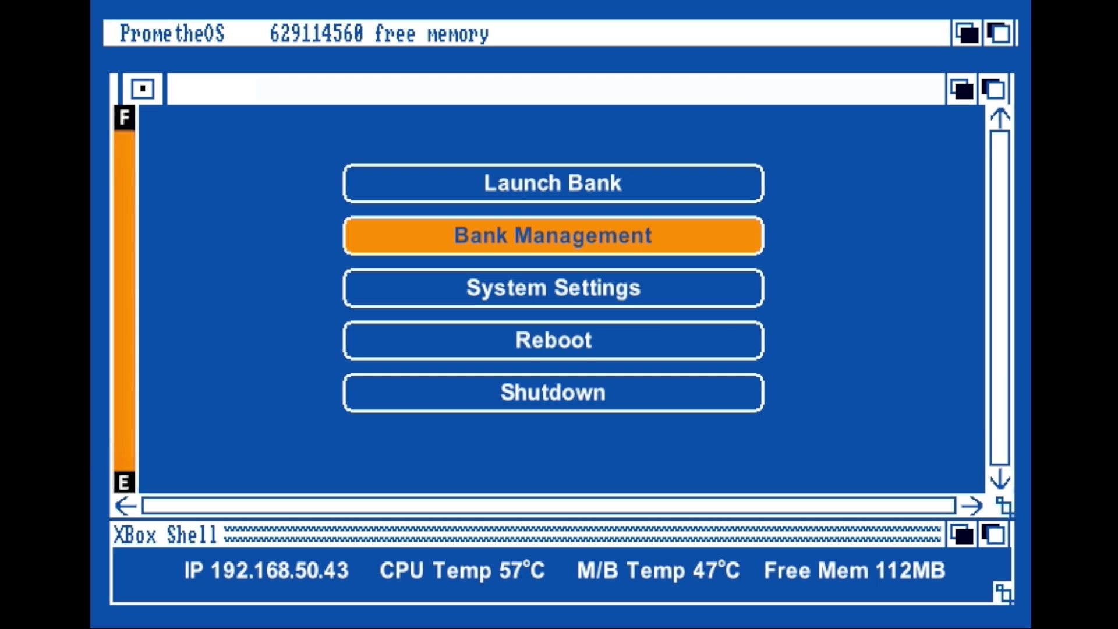
# Step: Move through the main menu past System Settings, Launch Bank and Bank Management to Shutdown
pyautogui.press('Down')
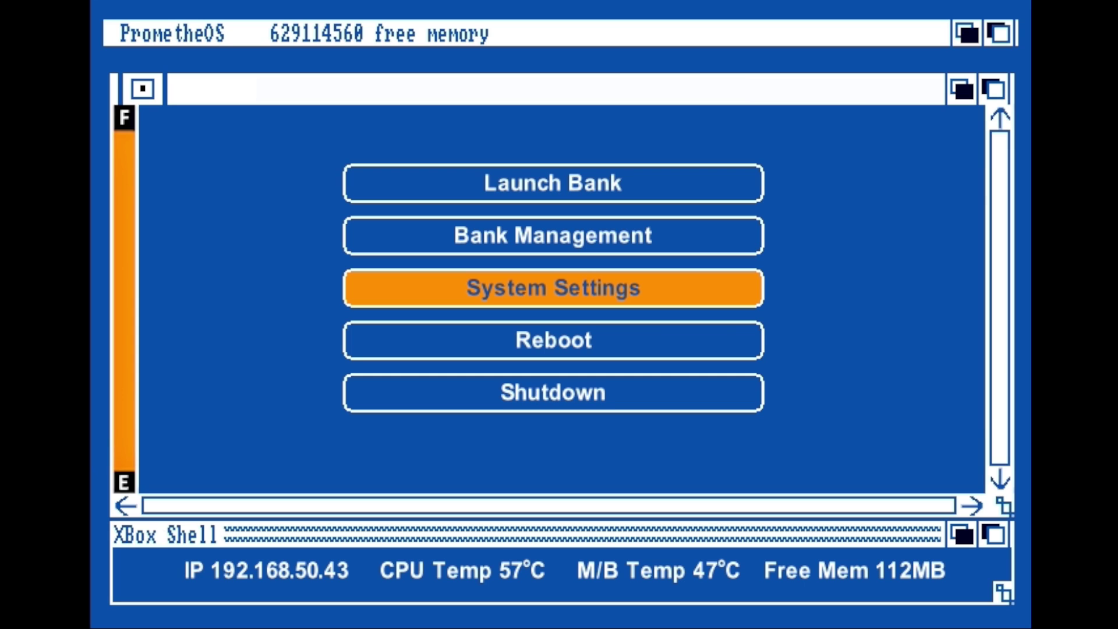
pyautogui.press('Up')
pyautogui.press('Up')
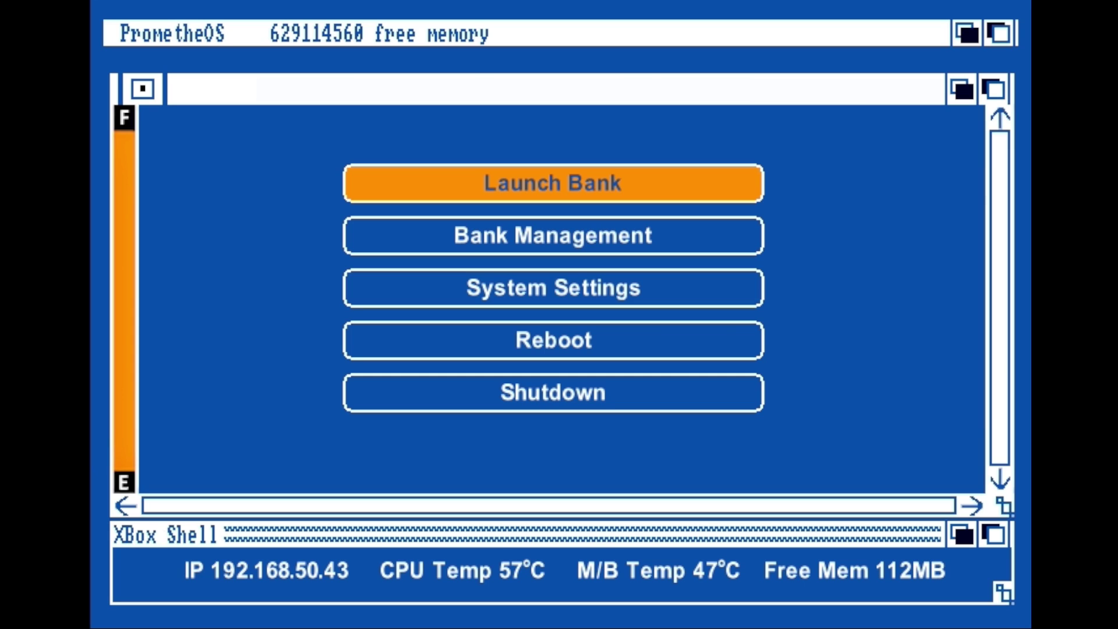
pyautogui.press('Down')
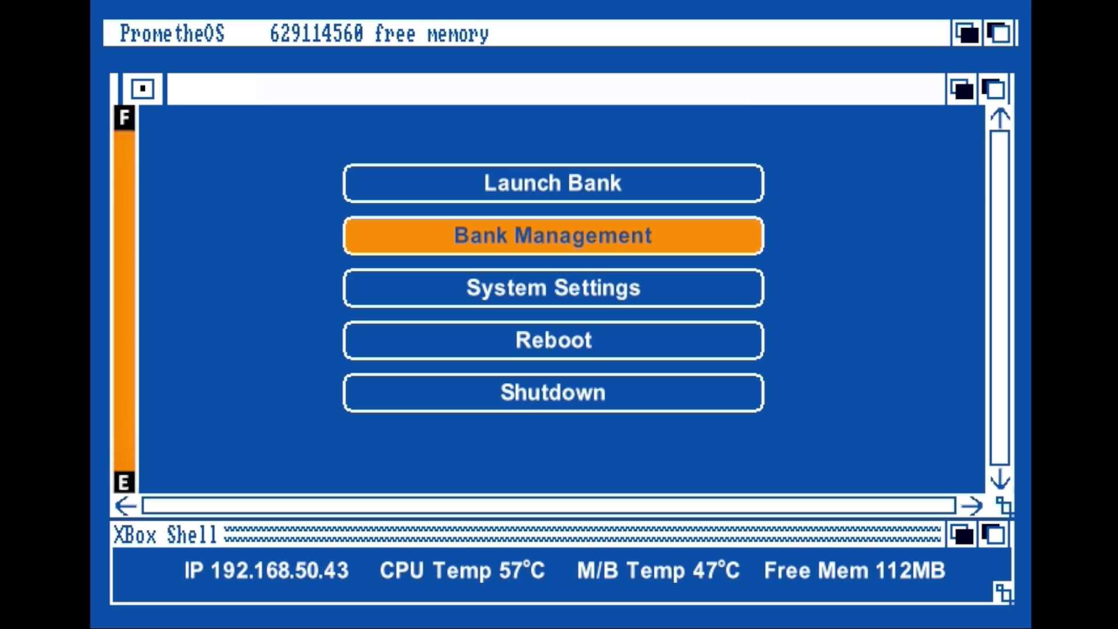
pyautogui.press('Down')
pyautogui.press('Down')
pyautogui.press('Down')
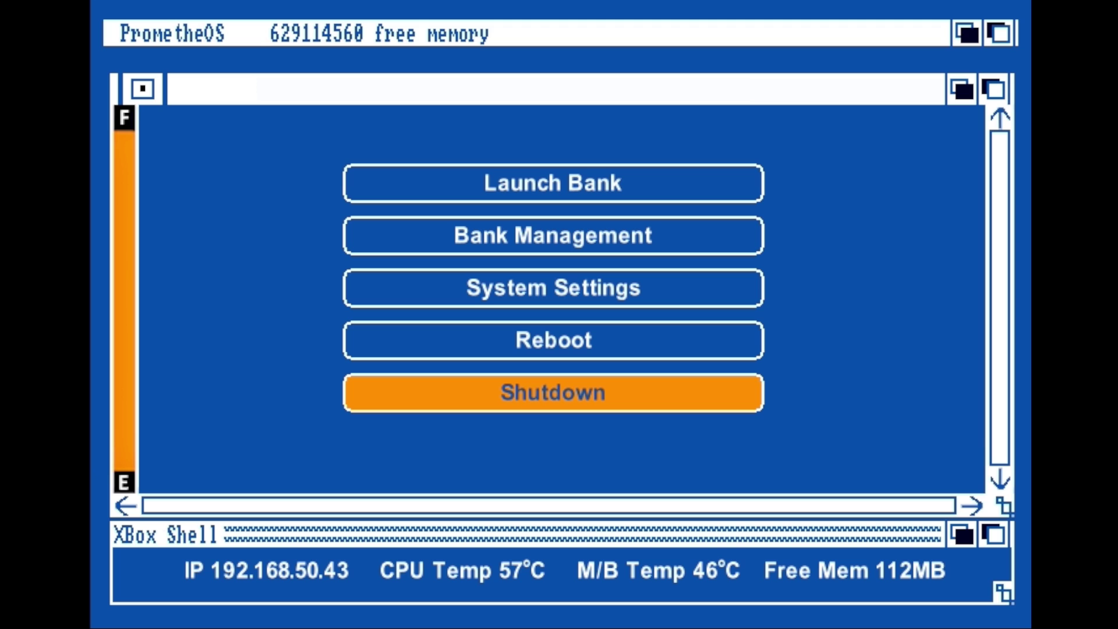